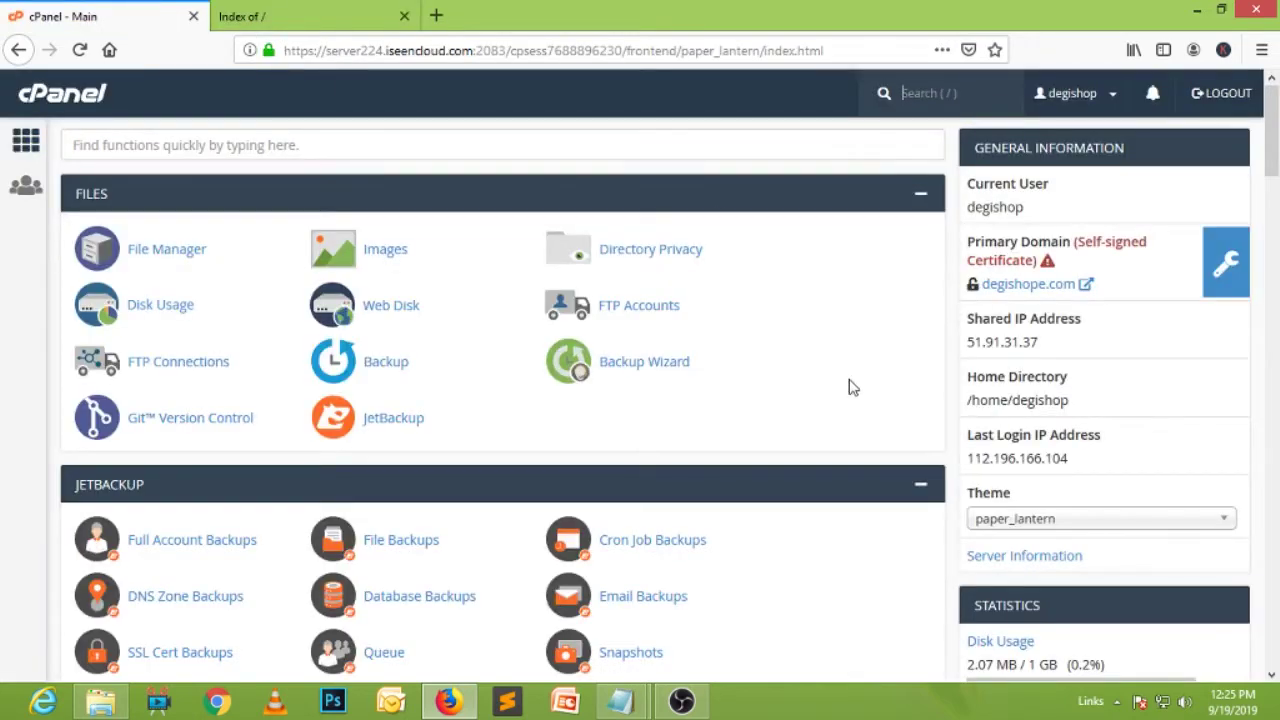
Scroll down the cPanel home page to Softaculous Apps Installer and its WordPress script.
scroll(850, 387, "down", 6)
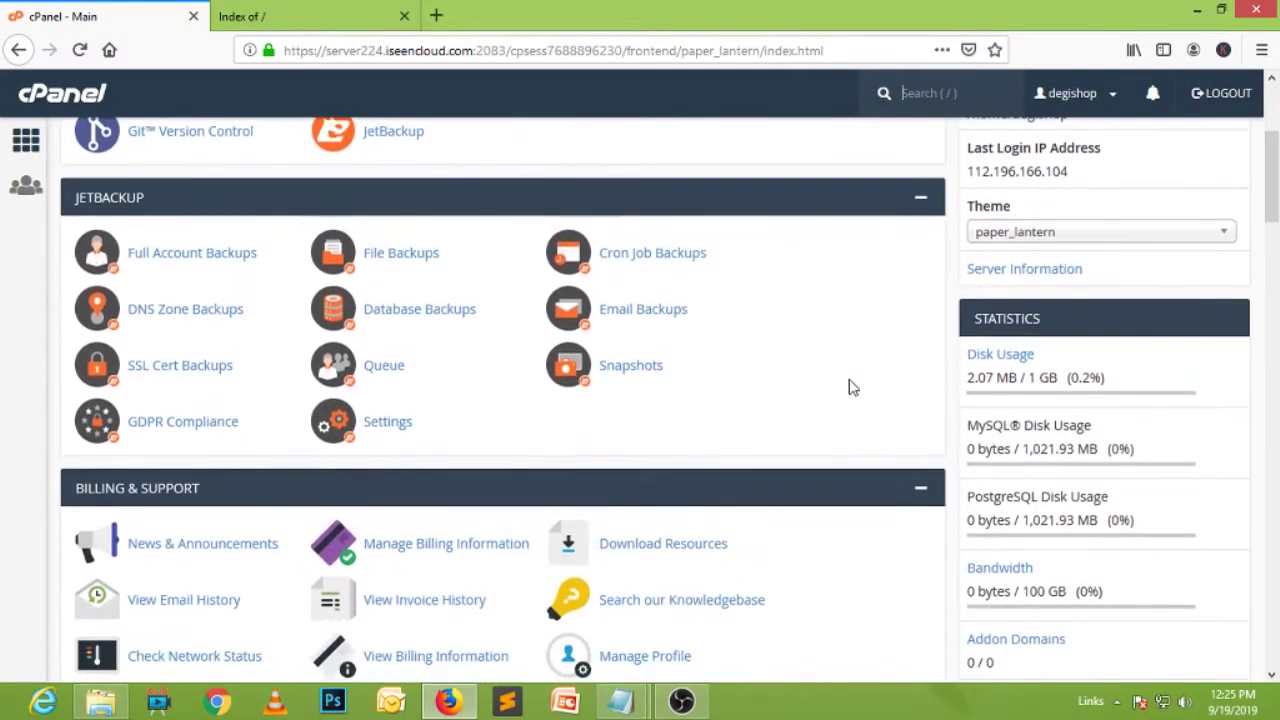
scroll(850, 387, "down", 6)
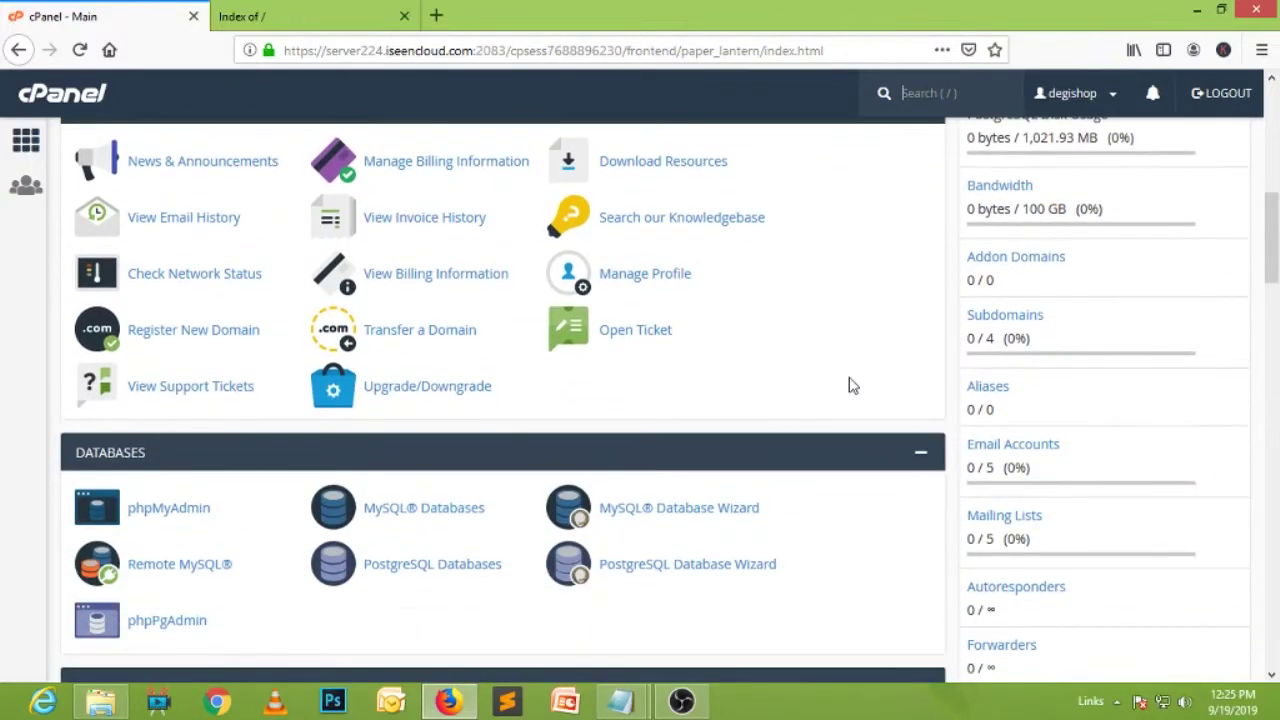
scroll(853, 385, "down", 7)
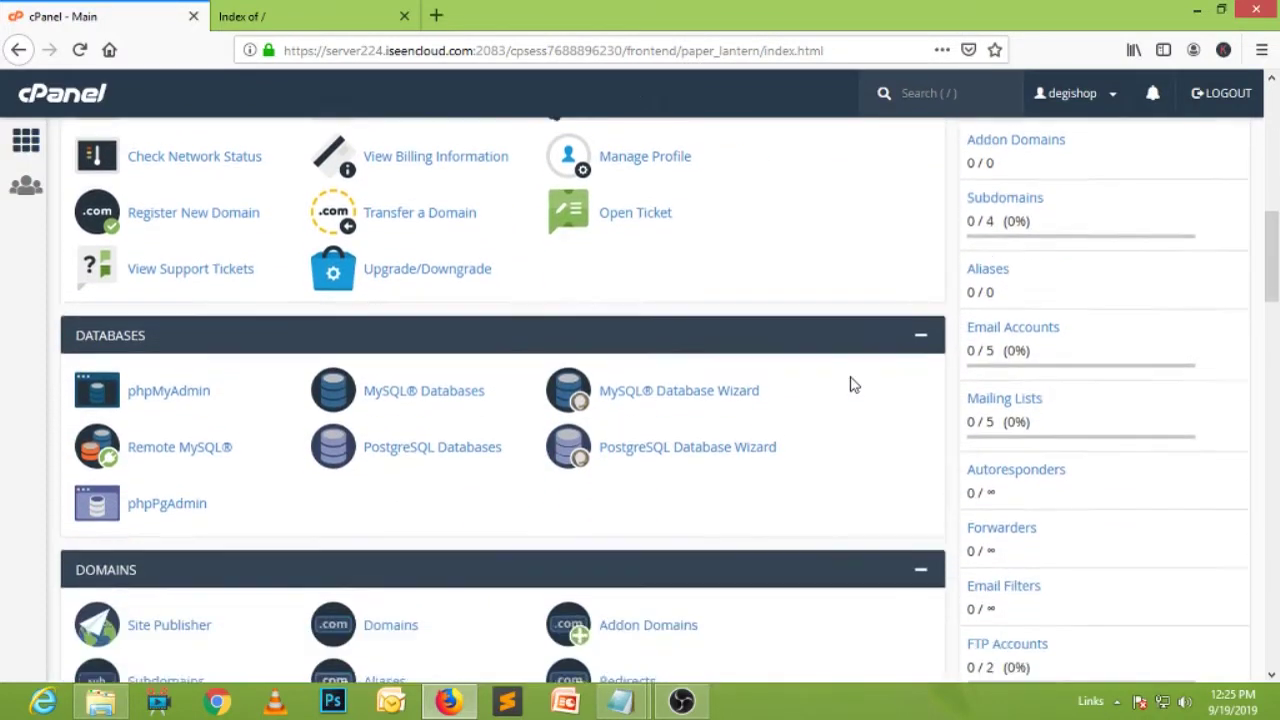
scroll(853, 385, "down", 17)
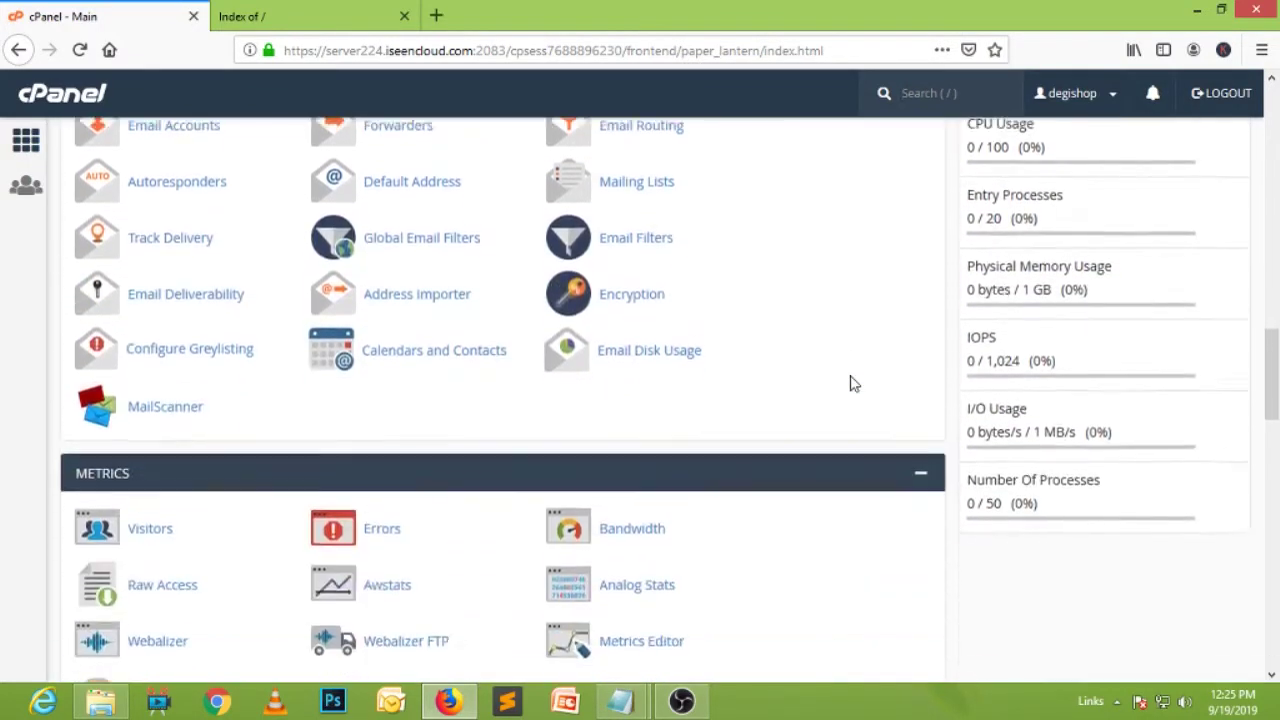
scroll(853, 385, "down", 5)
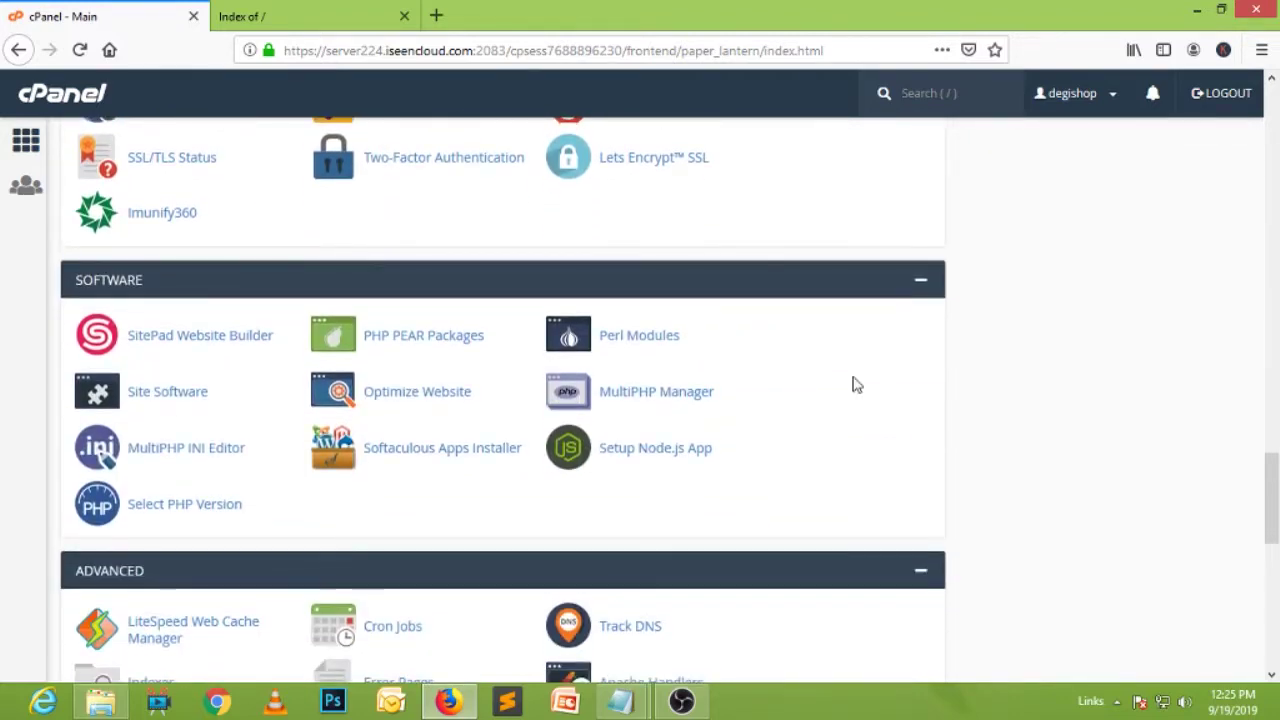
scroll(852, 383, "down", 4)
scroll(853, 380, "down", 10)
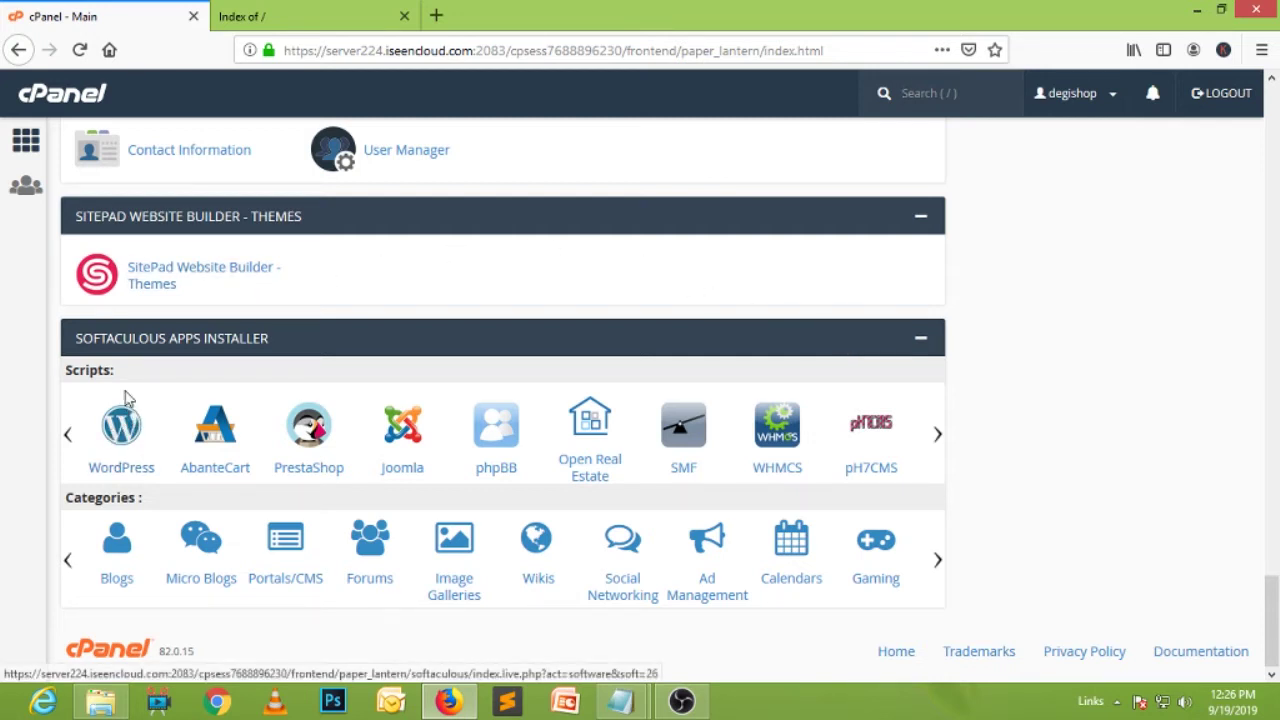
left_click(120, 440)
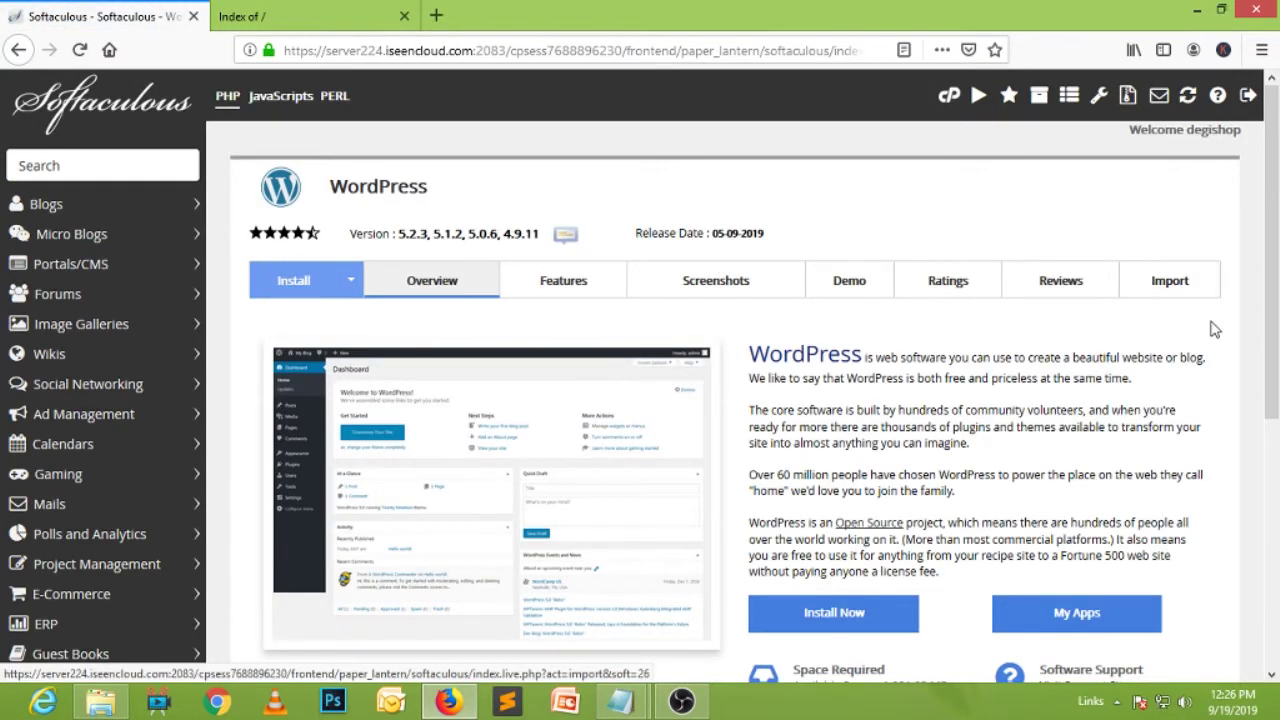
scroll(1212, 326, "down", 3)
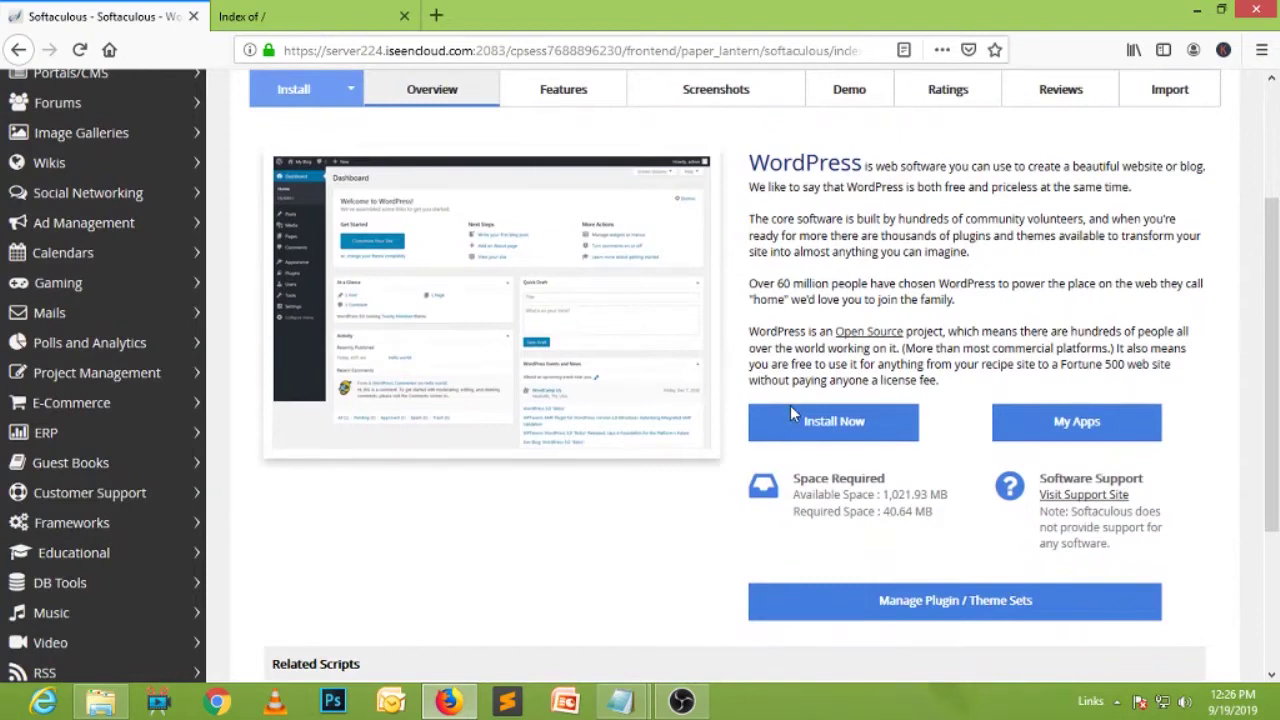
left_click(832, 426)
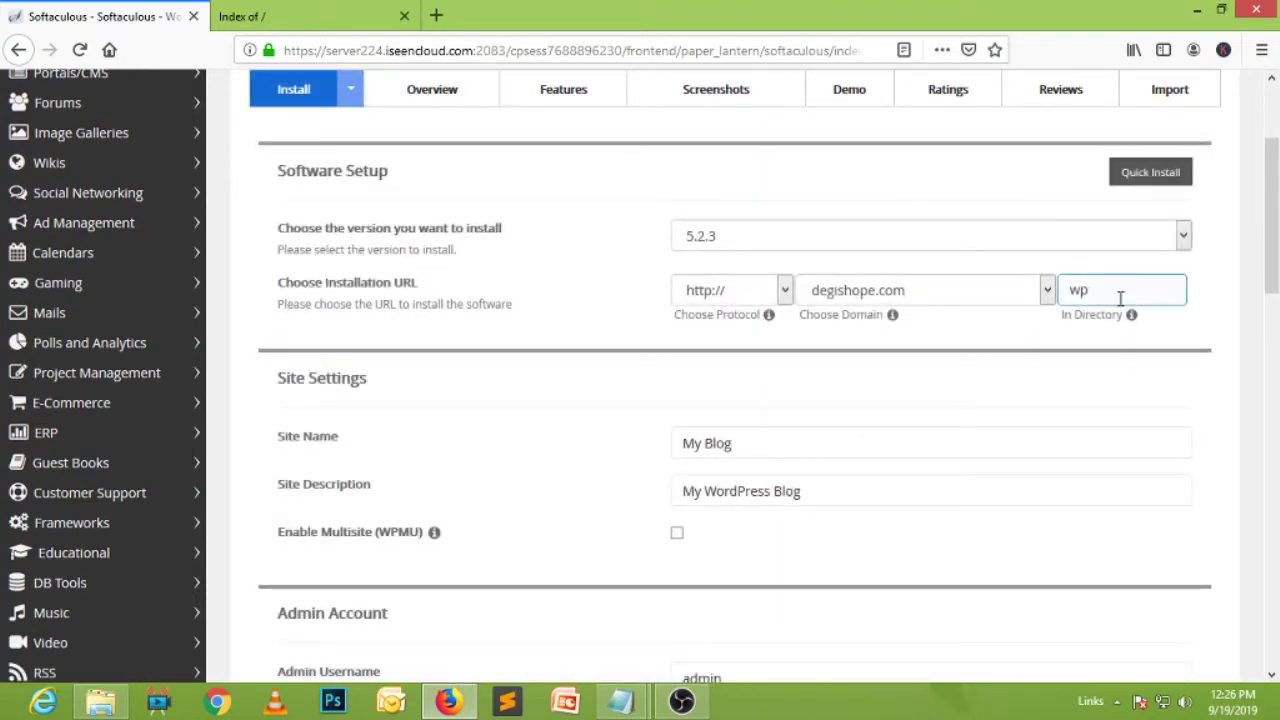
left_click(777, 289)
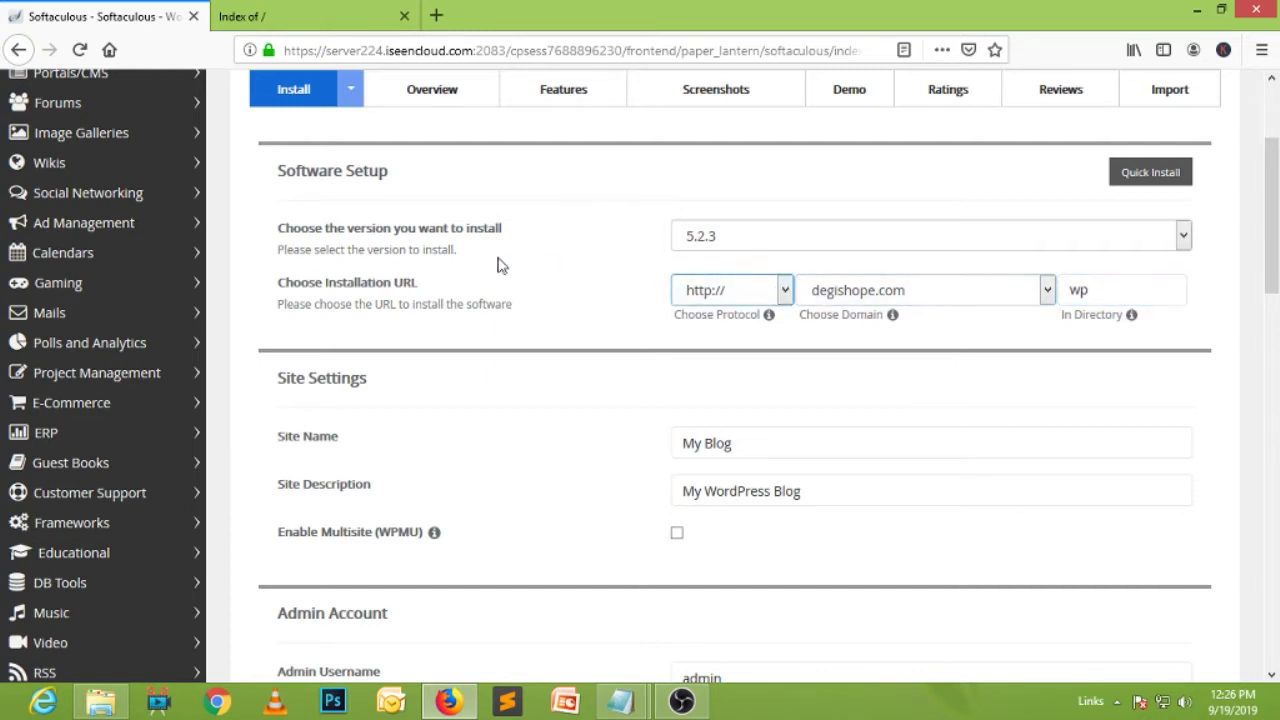
left_click(785, 290)
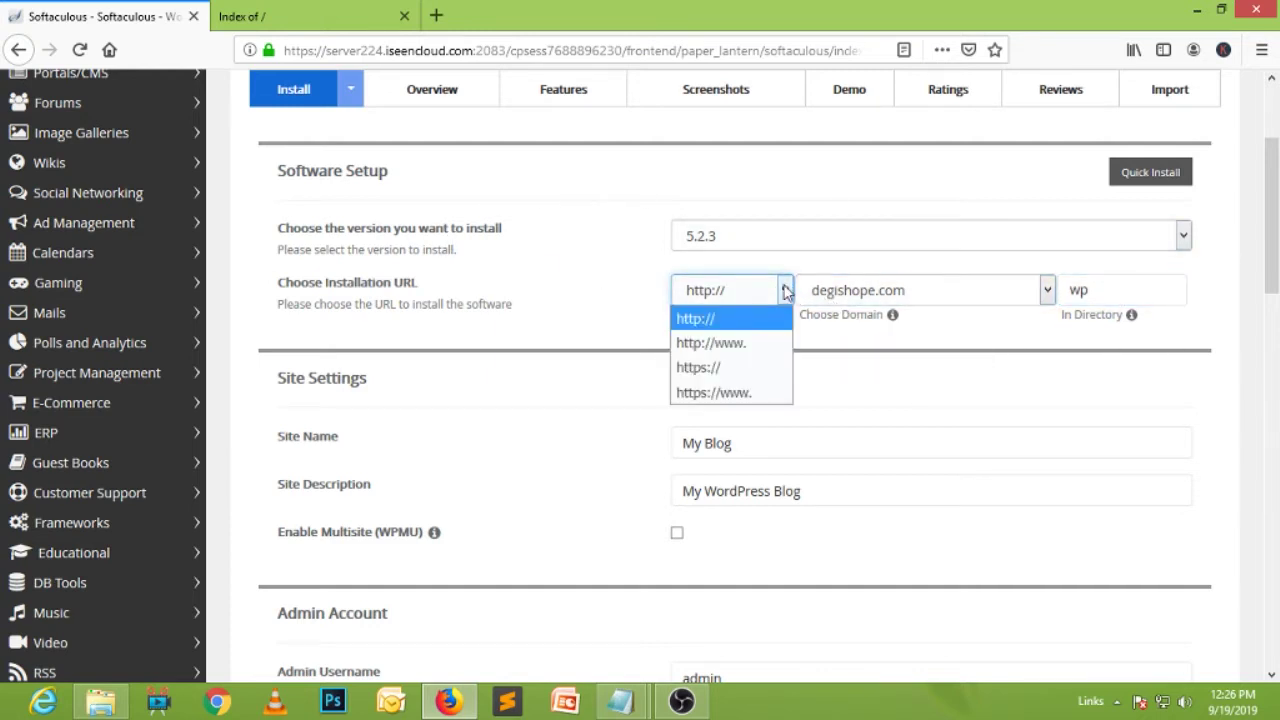
left_click(740, 368)
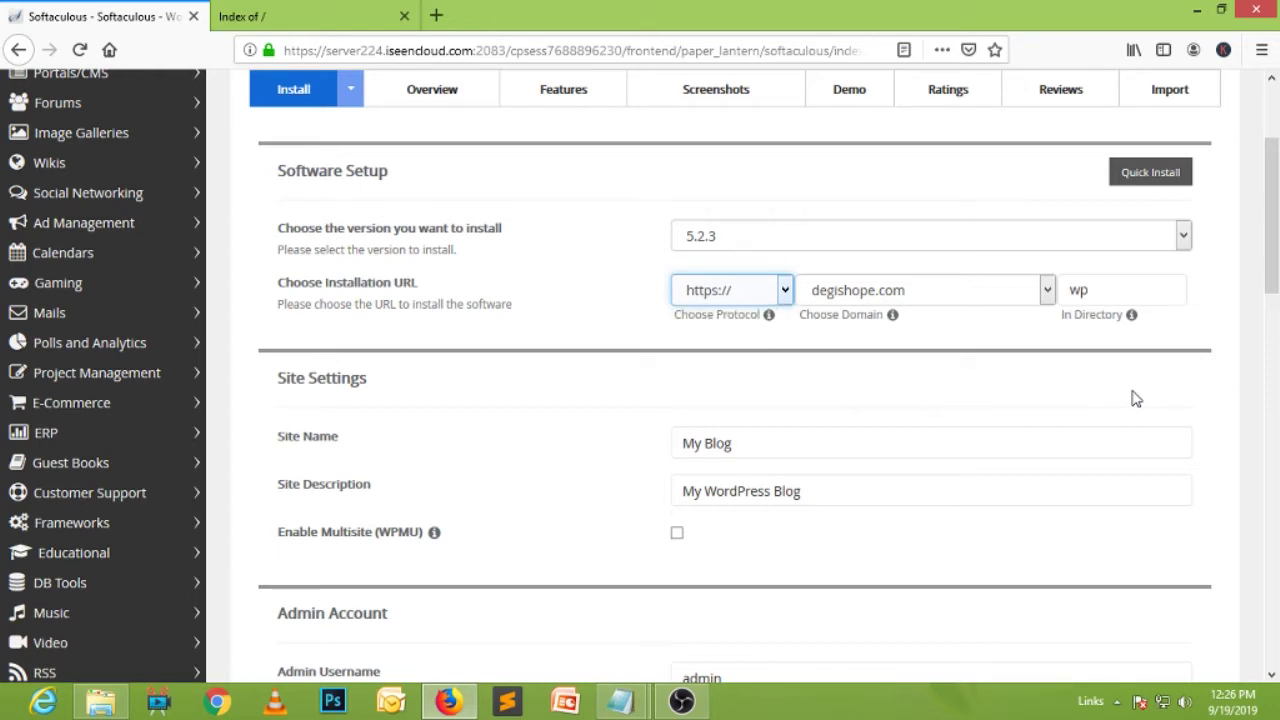
left_click(1128, 292)
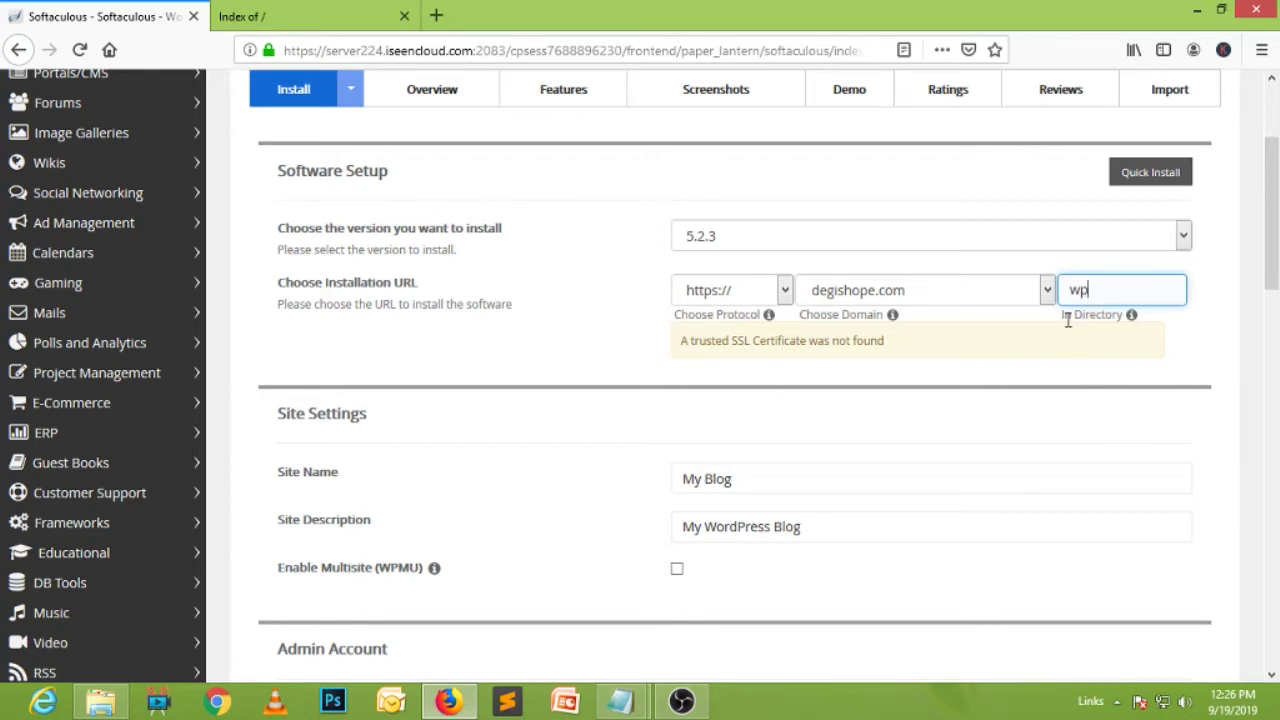
Delete 'wp' from the install directory and check degishope.com's current contents in the other tab.
double_click(1113, 290)
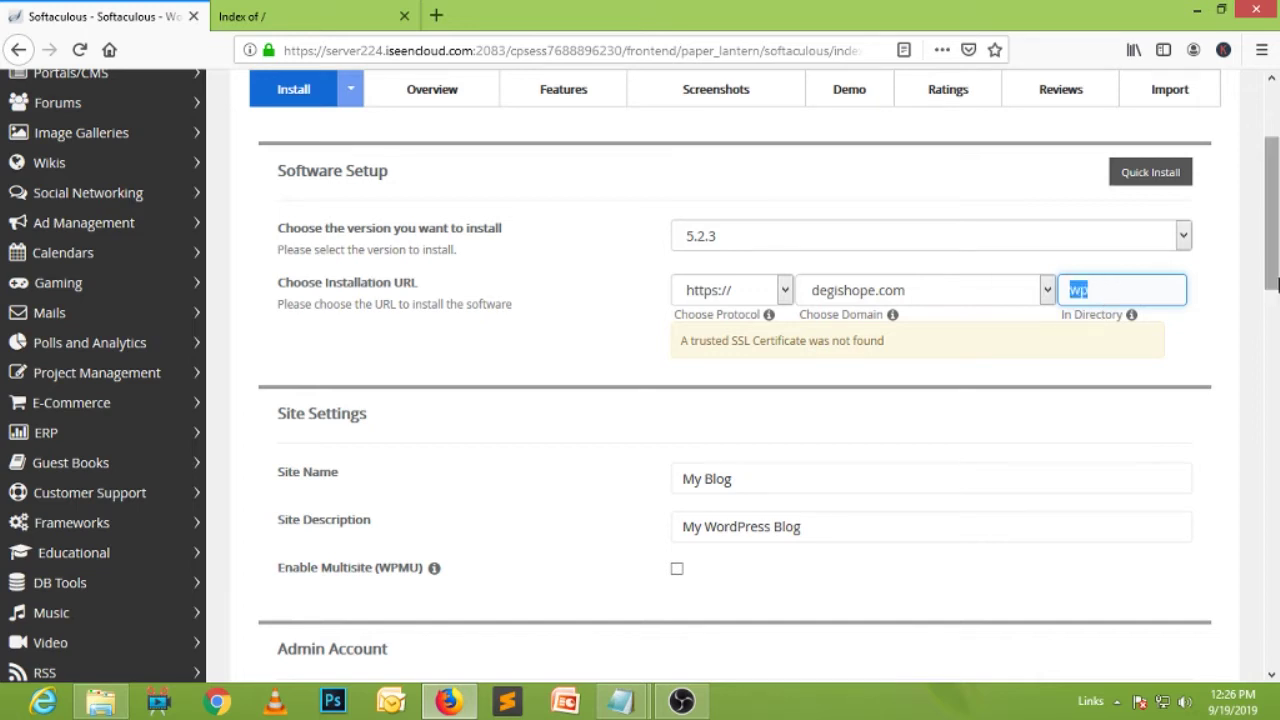
key("BackSpace")
left_click(340, 10)
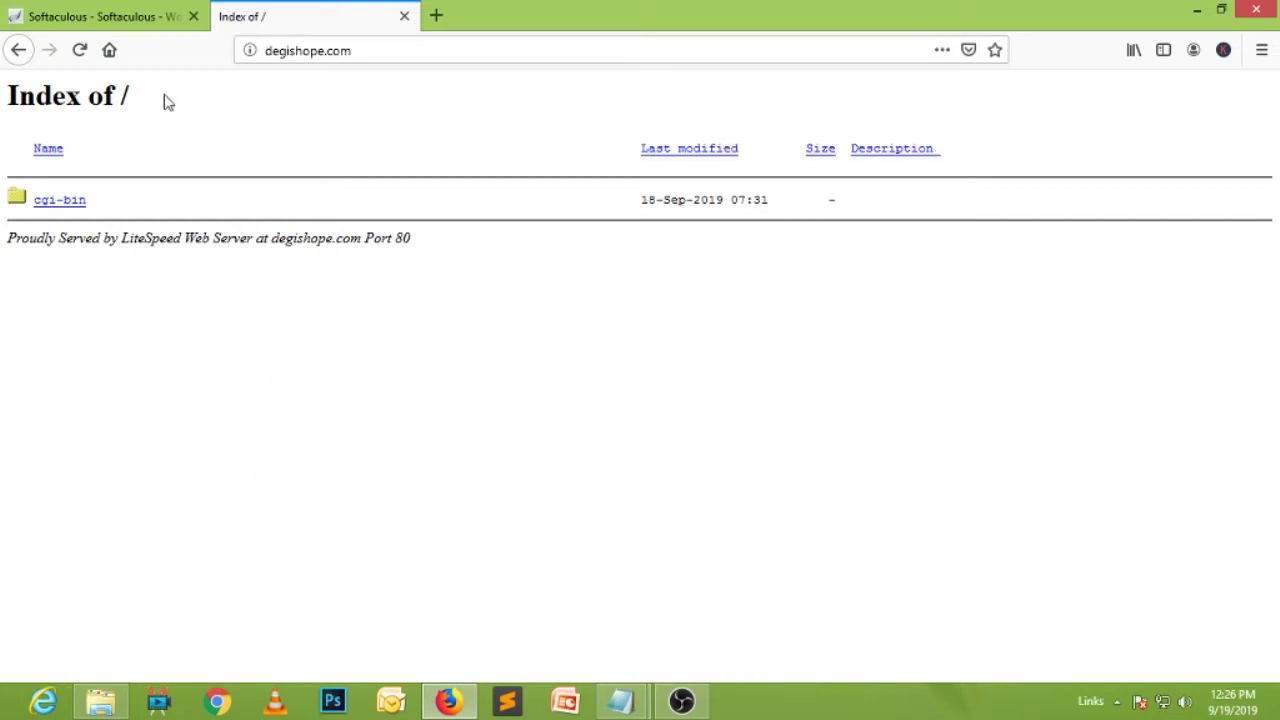
left_click(125, 12)
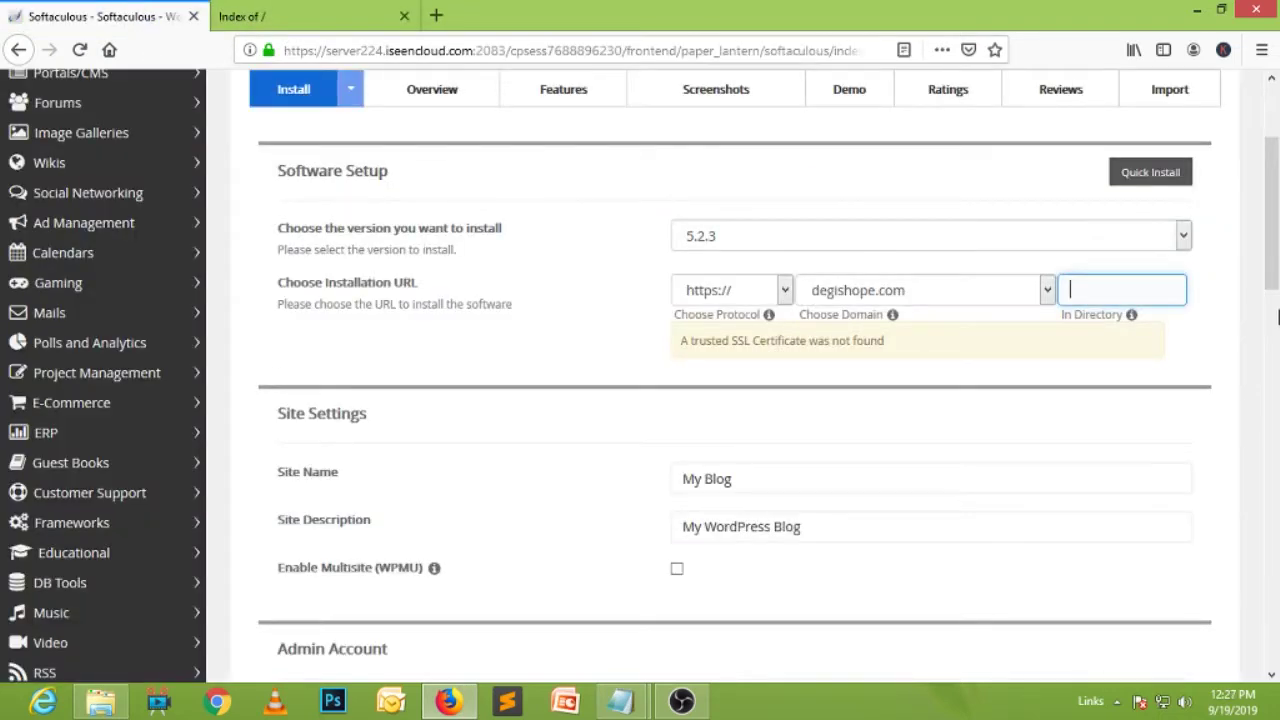
scroll(1277, 316, "down", 3)
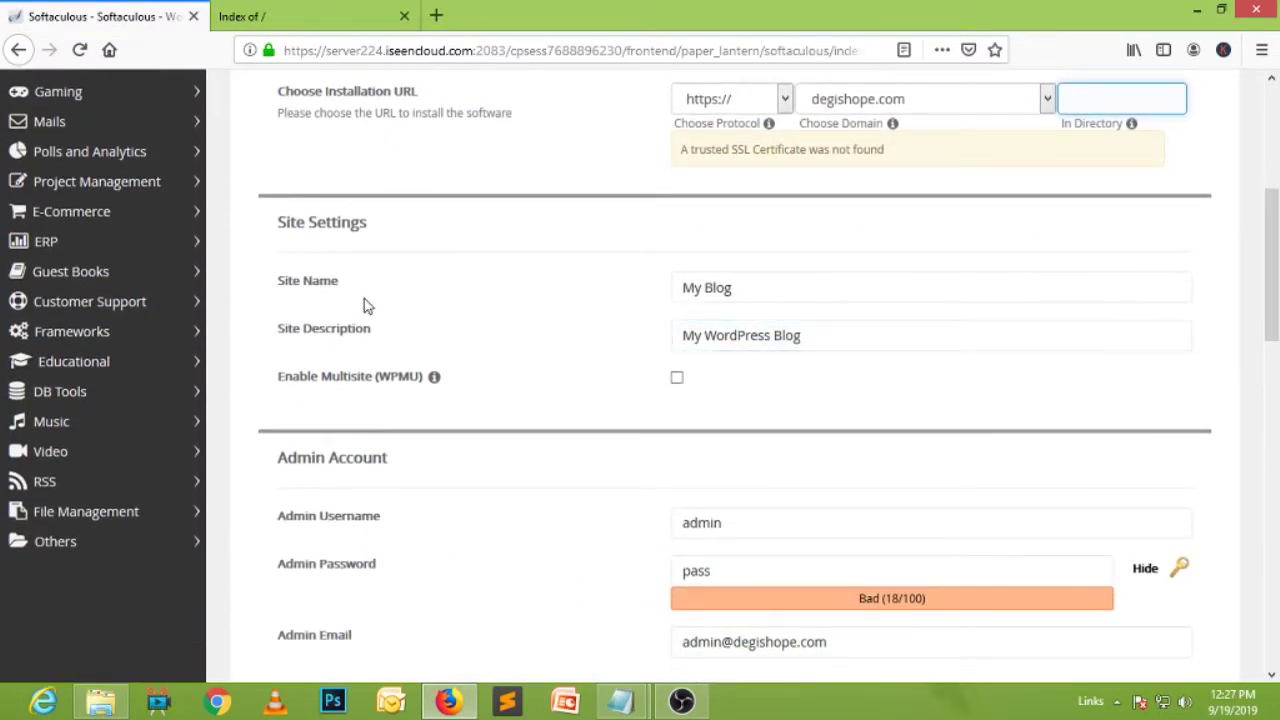
left_click(780, 284)
Rename the site from 'My Blog' to 'Affiliate Marketing' and set the description to 'Affilate Marketing'.
key("ctrl+a")
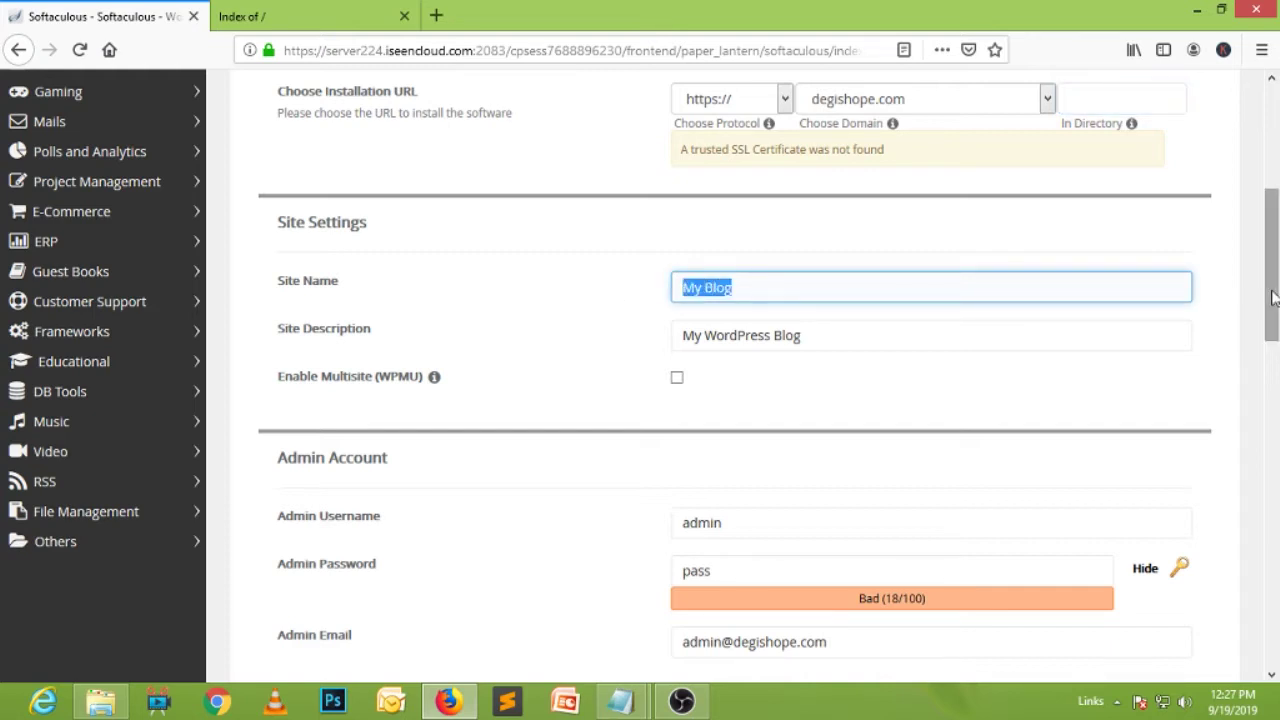
type("Affi")
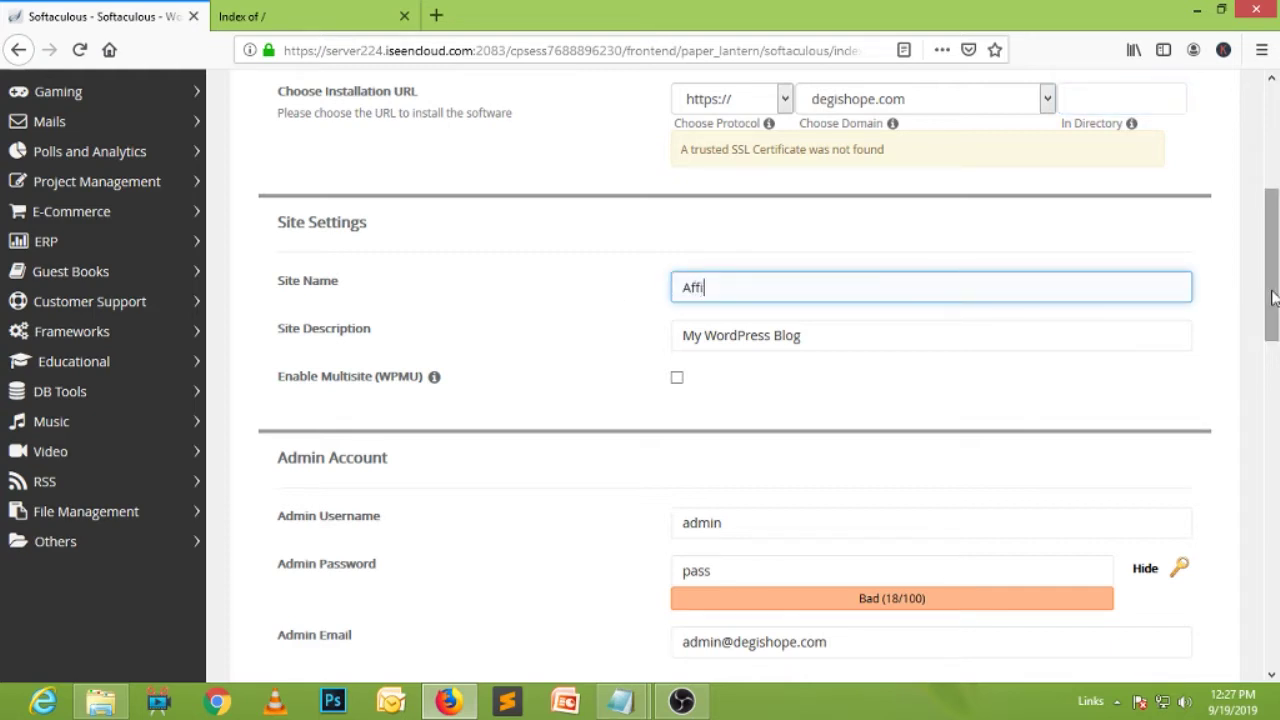
type("liate Marketing")
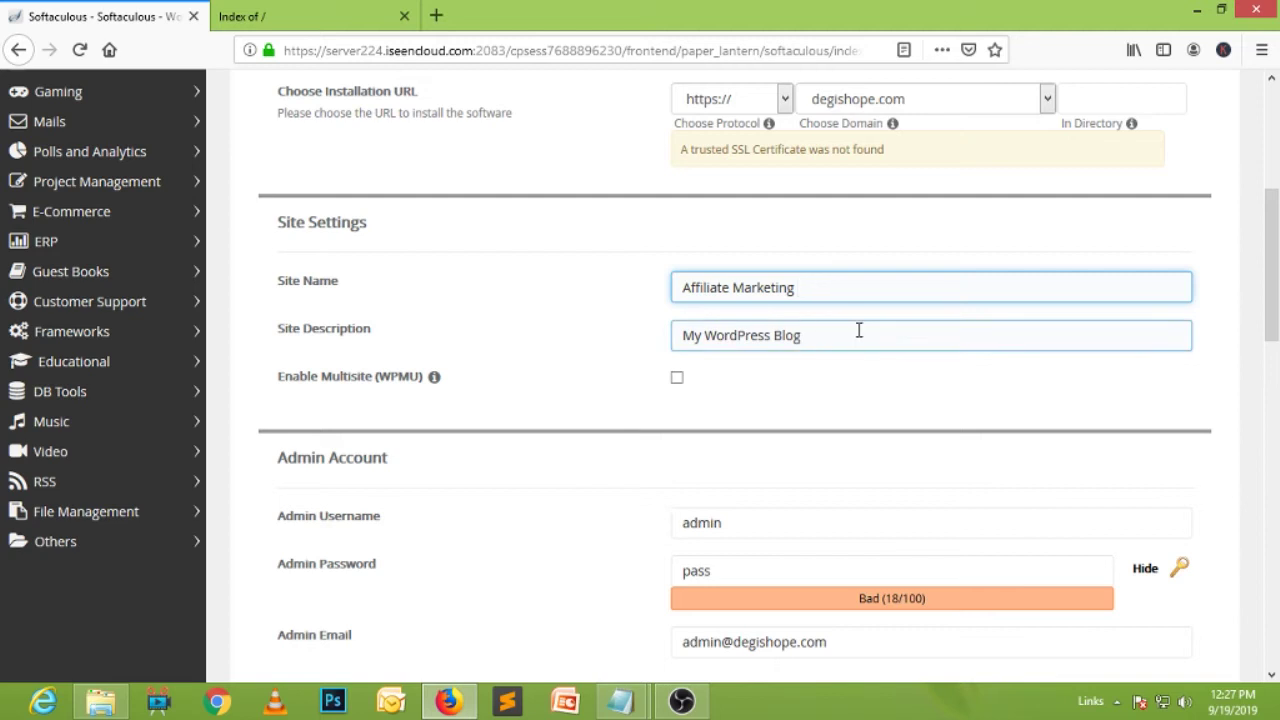
triple_click(1183, 322)
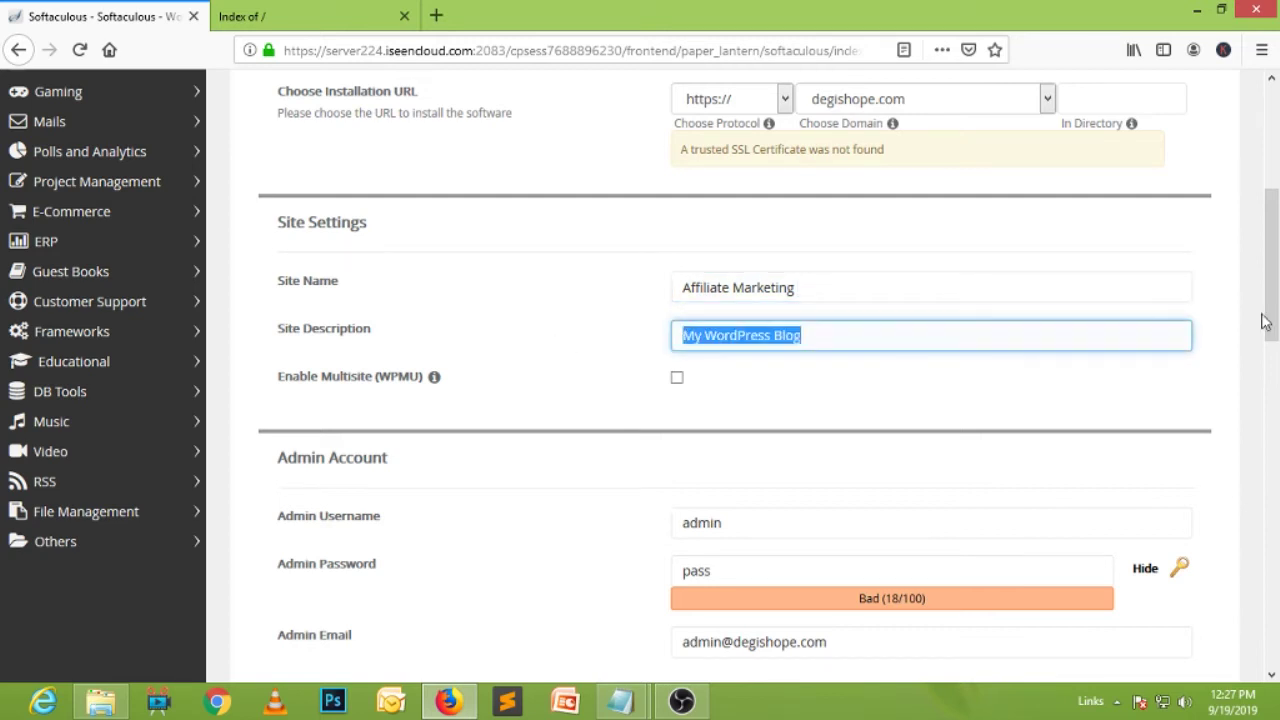
type("A")
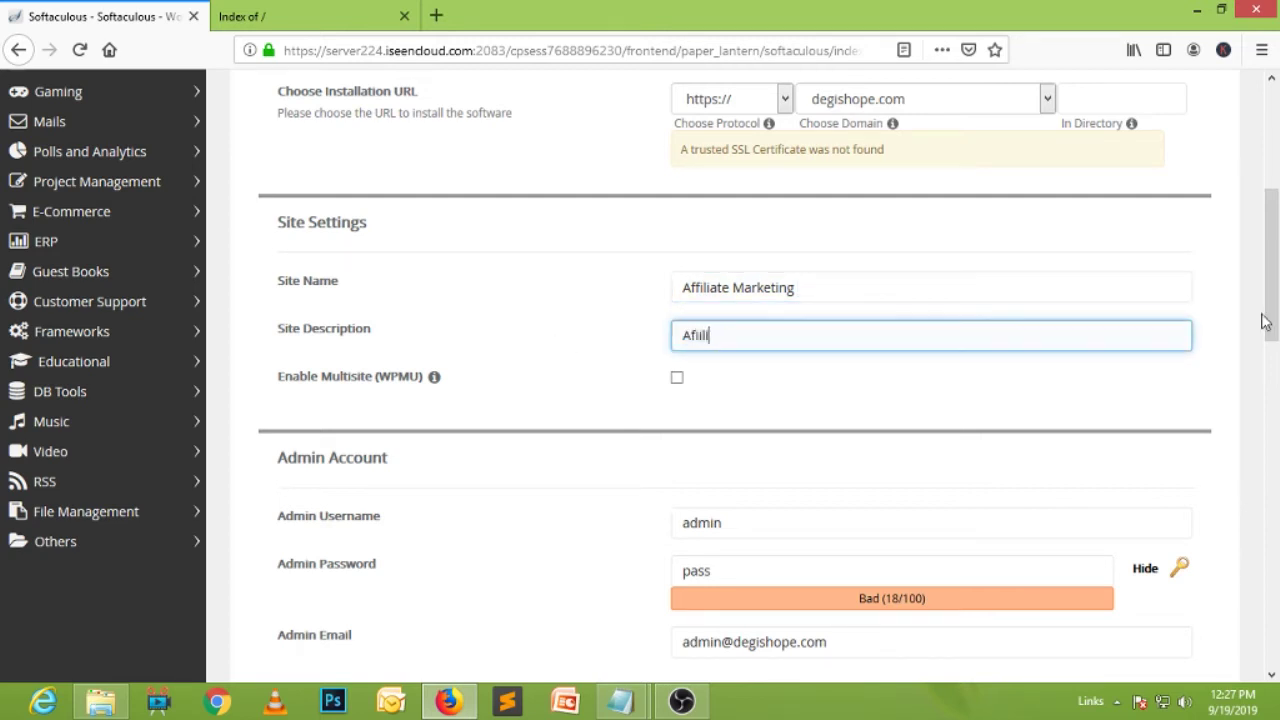
type("ffilate Marketing")
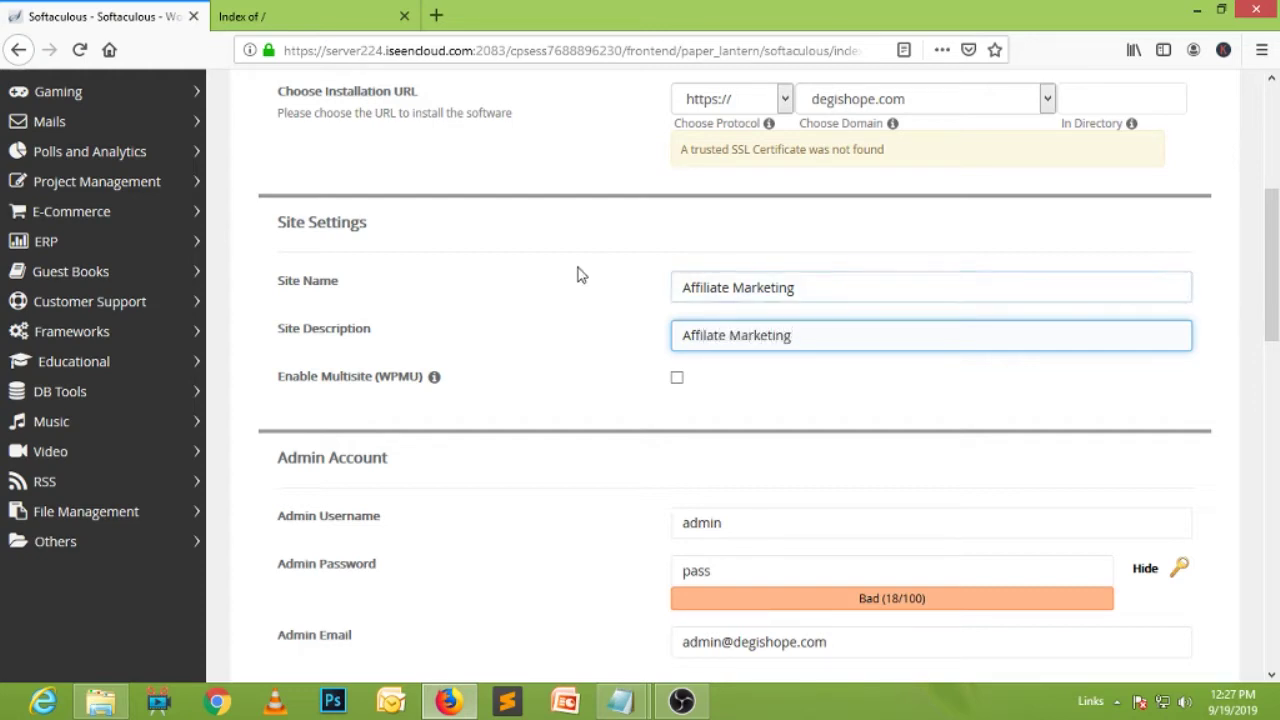
Enter the admin username and a short password in the Admin Account section.
scroll(1216, 374, "down", 3)
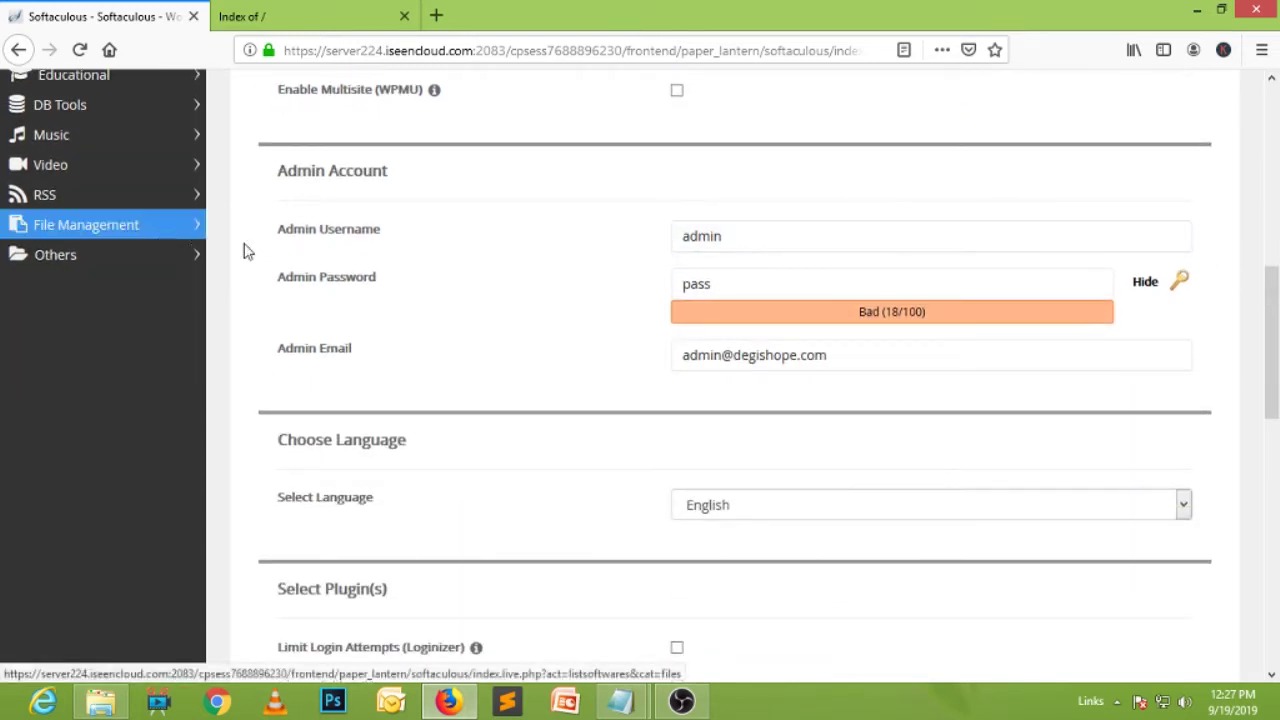
double_click(688, 236)
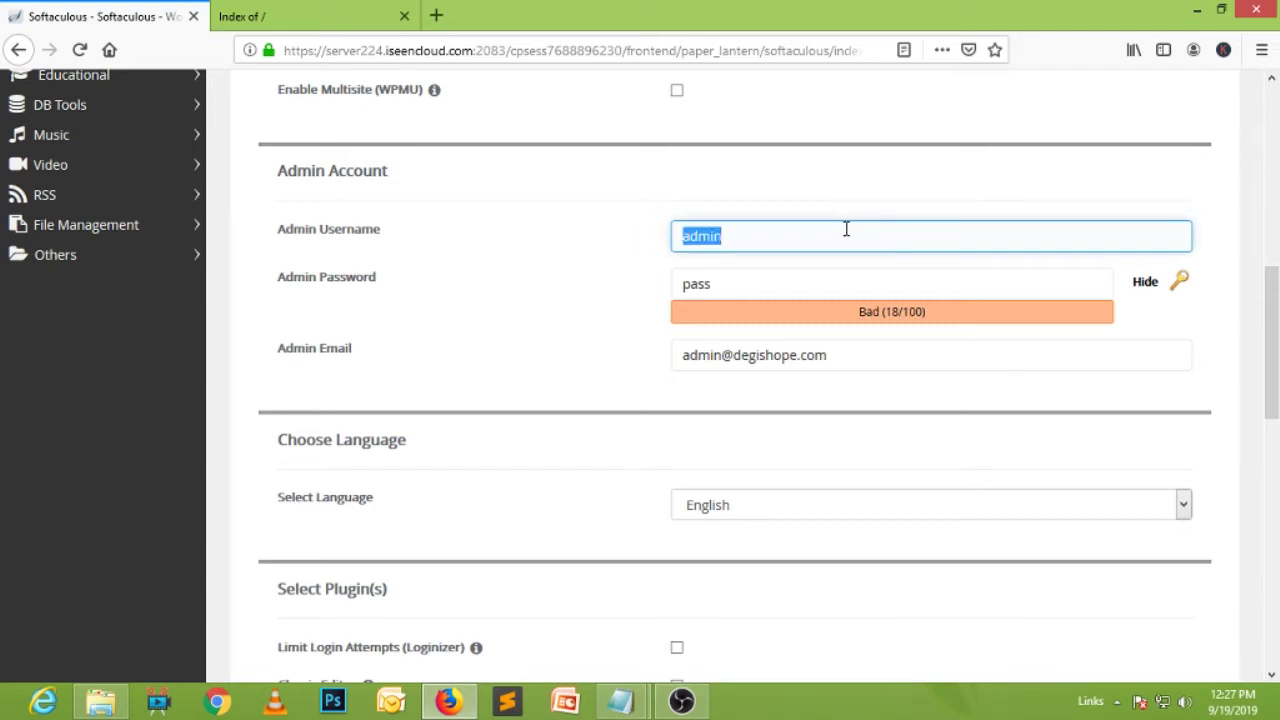
left_click_drag(777, 294, 663, 289)
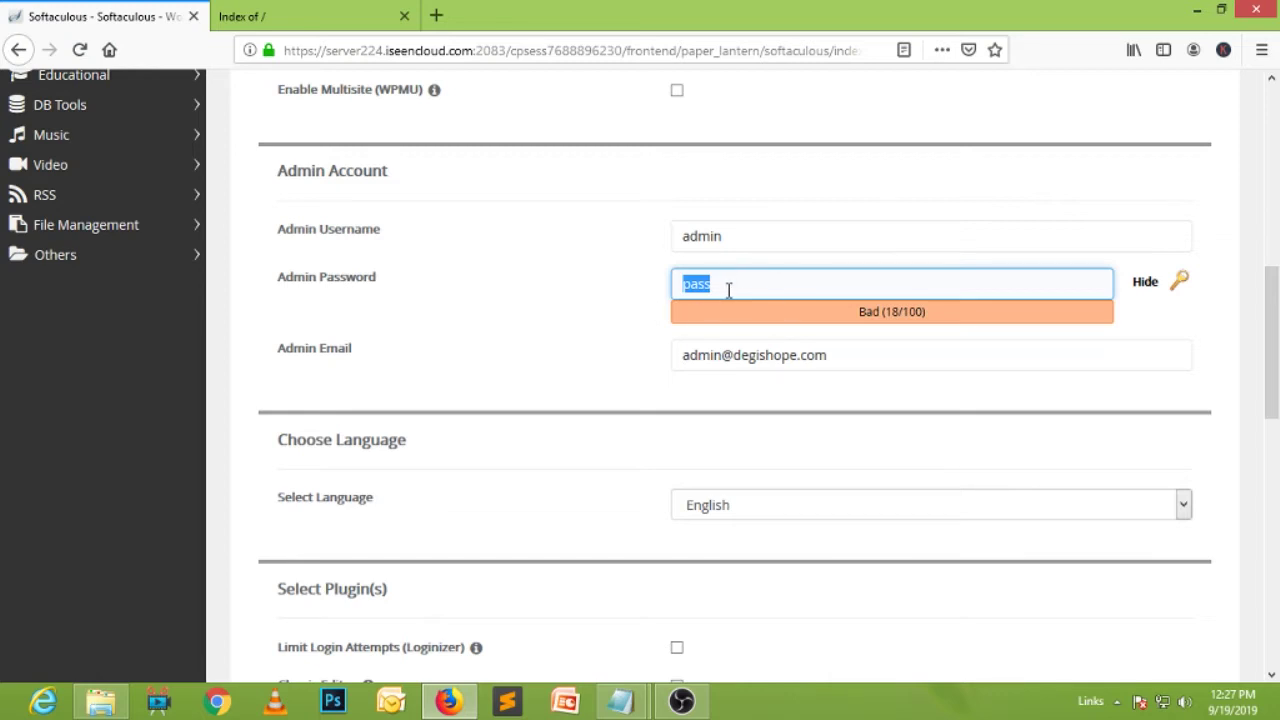
left_click(860, 356)
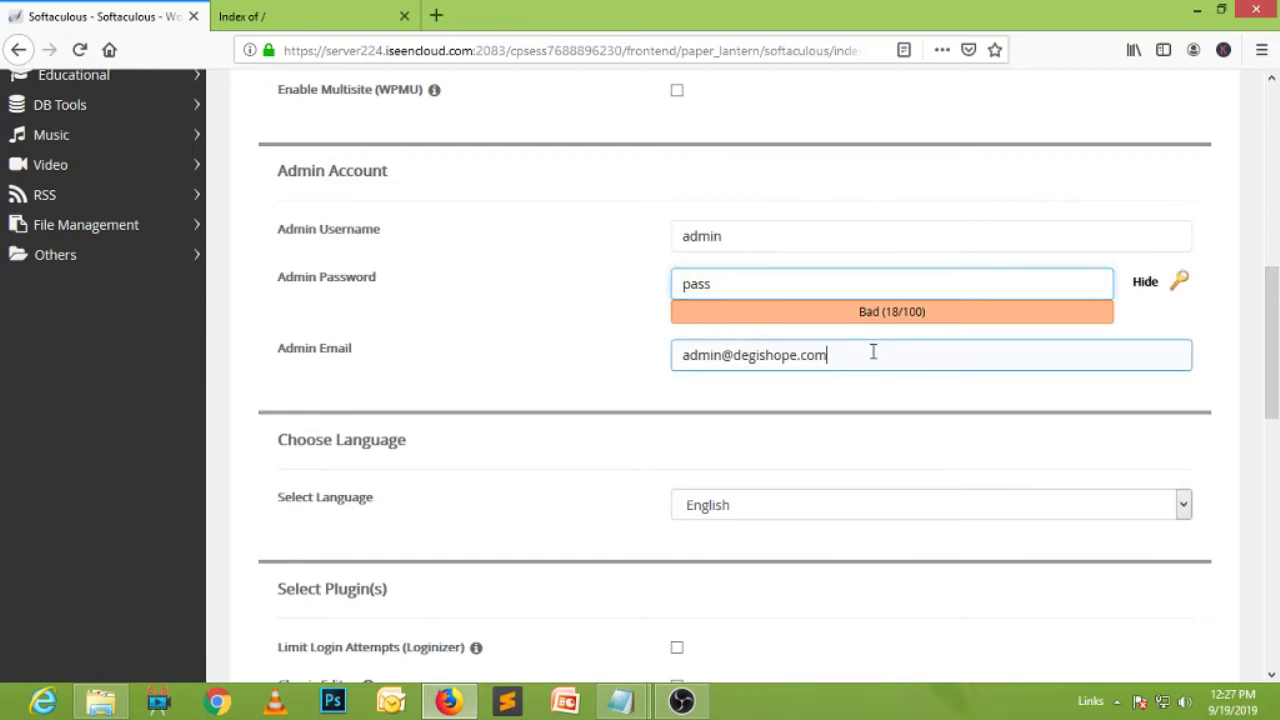
Fill in the admin e-mail and highlight its user and domain parts.
left_click_drag(873, 352, 571, 351)
left_click(640, 368)
left_click(738, 364)
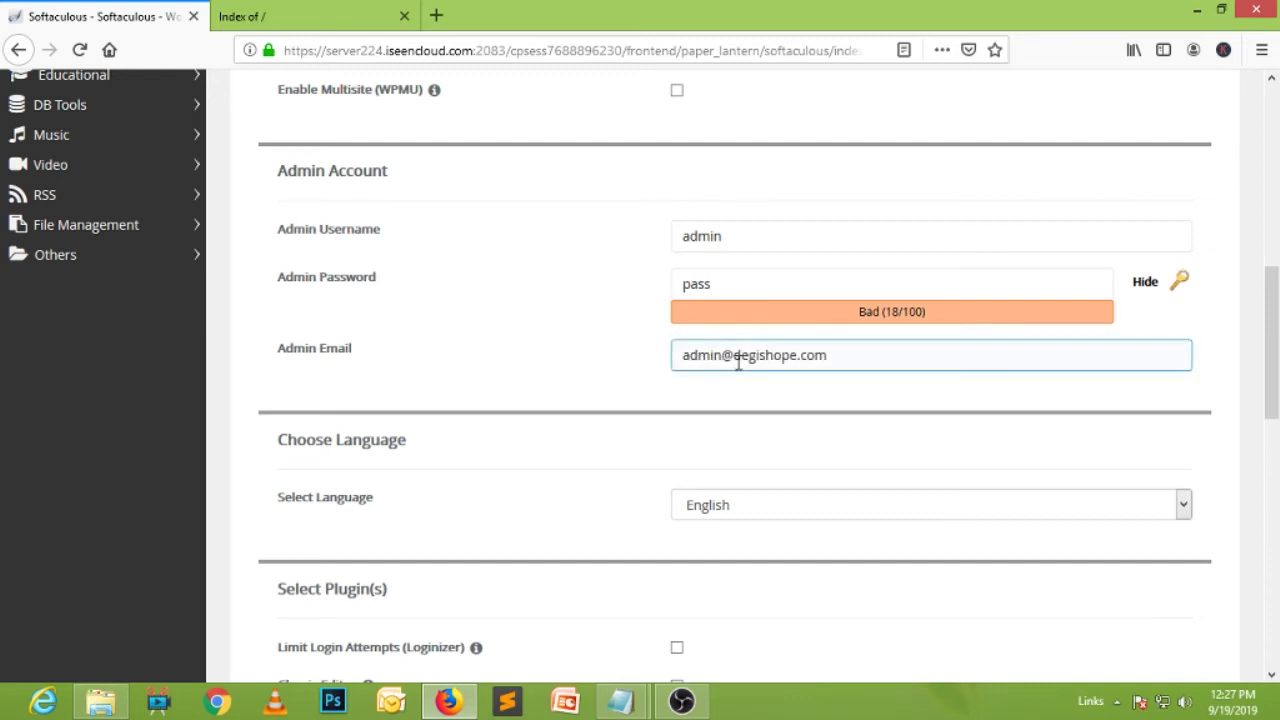
triple_click(724, 360)
left_click(733, 362)
left_click_drag(722, 358, 658, 355)
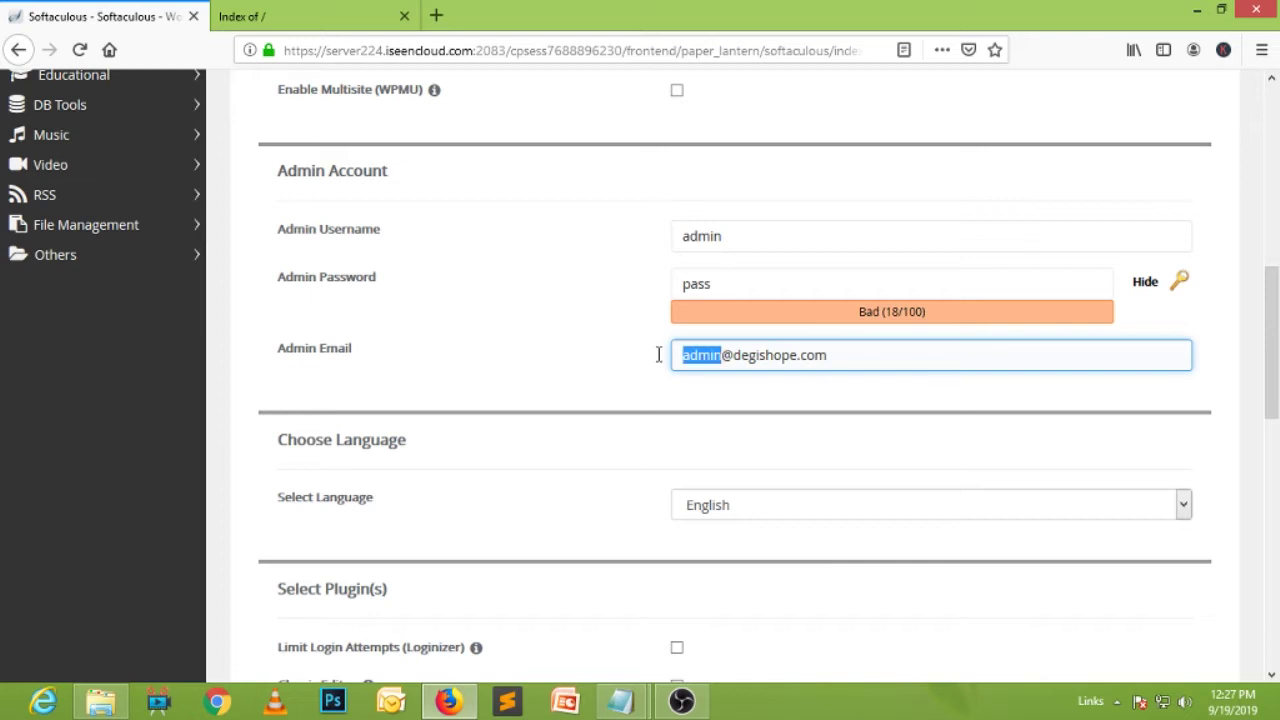
left_click_drag(834, 354, 733, 356)
left_click(861, 355)
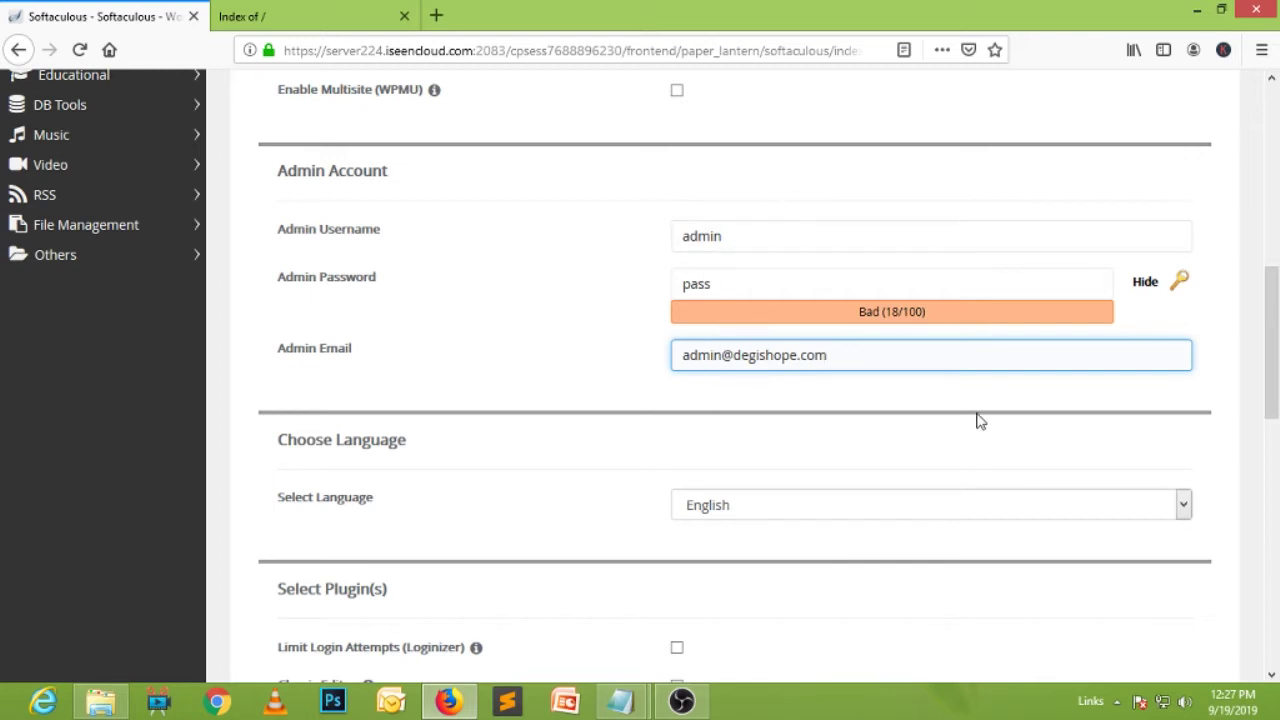
Run the WordPress installation from the bottom of the form until the success page appears.
scroll(976, 420, "down", 2)
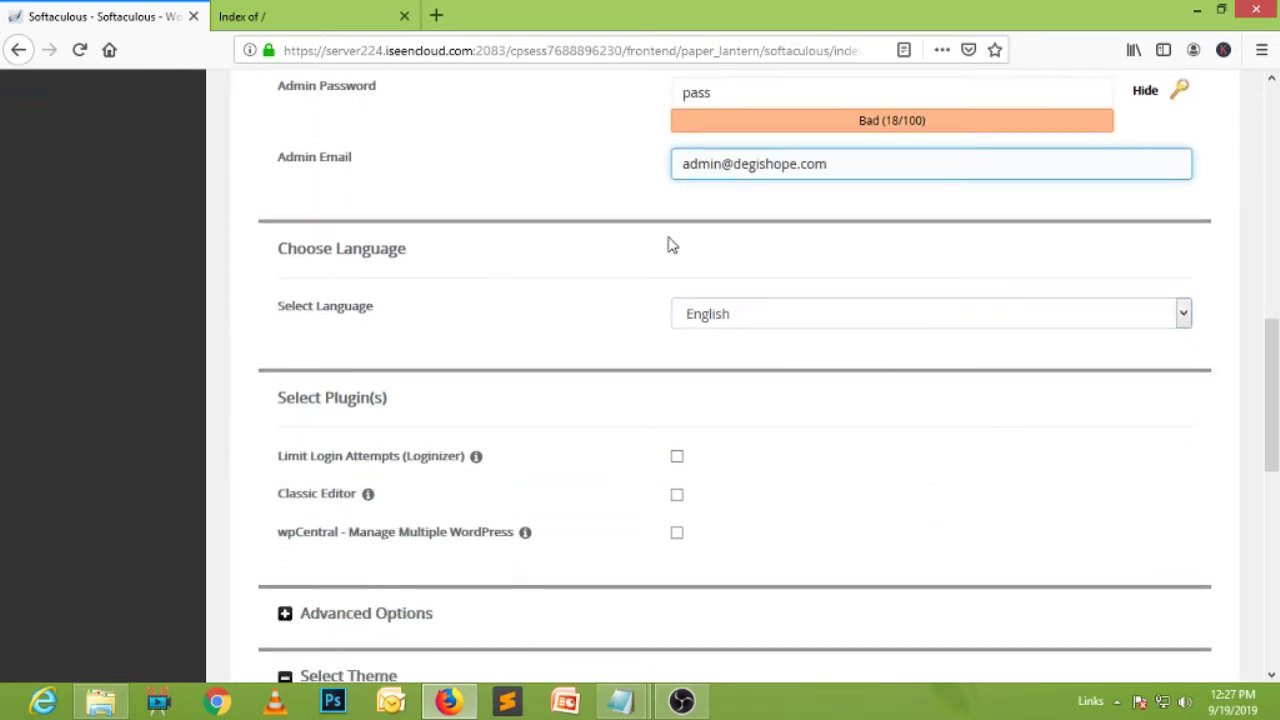
scroll(1083, 360, "down", 6)
scroll(1083, 360, "down", 2)
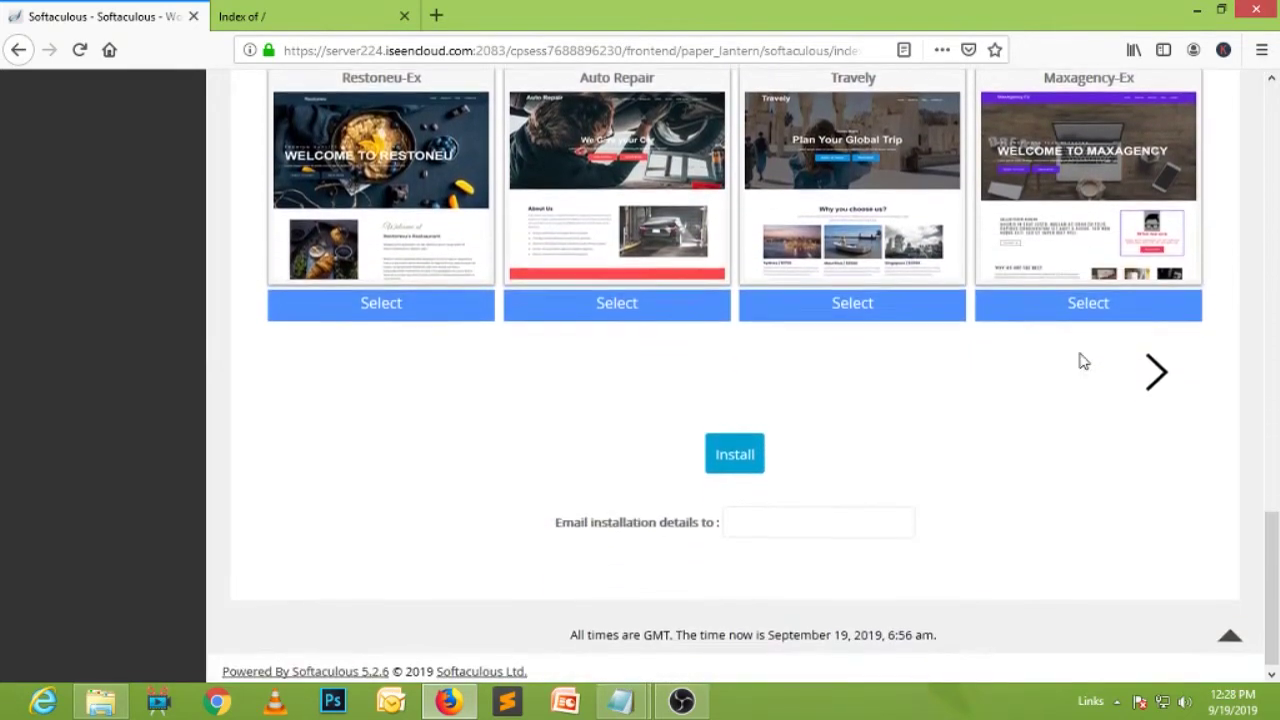
left_click(733, 455)
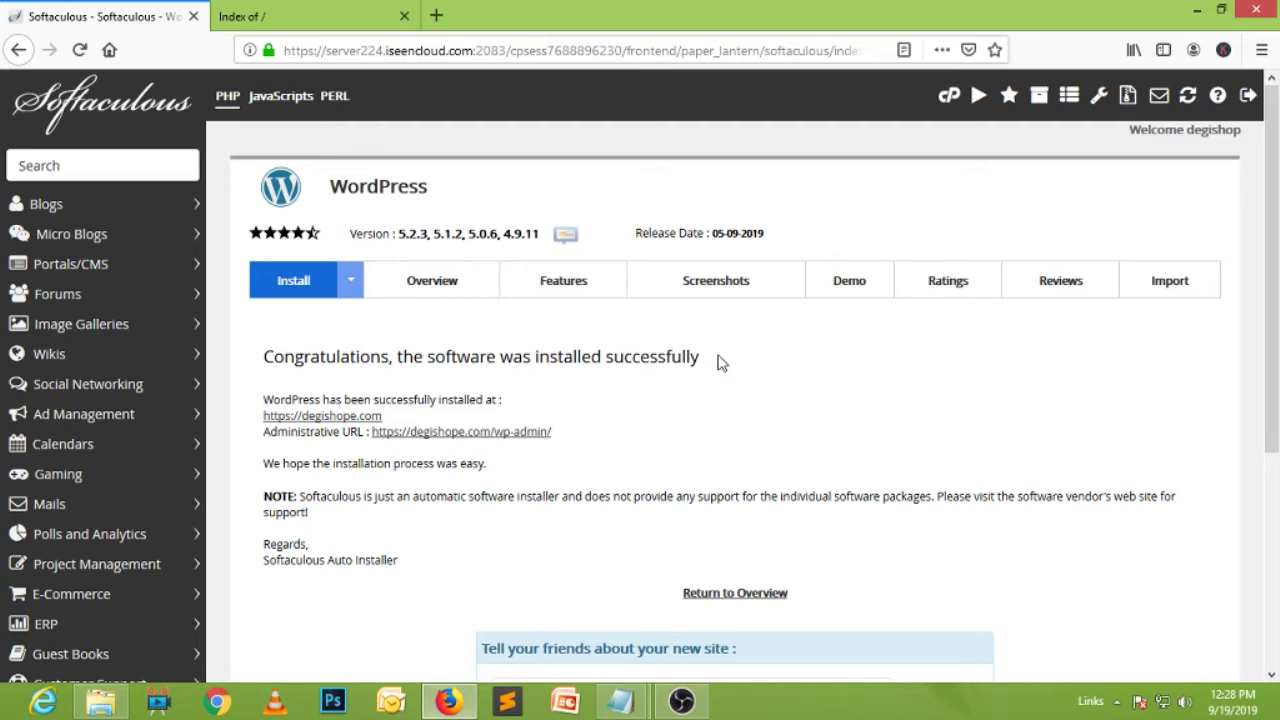
Reload degishope.com in the second tab to view the new Affiliate Marketing site and its Hello world! post.
left_click_drag(717, 360, 412, 352)
left_click(318, 16)
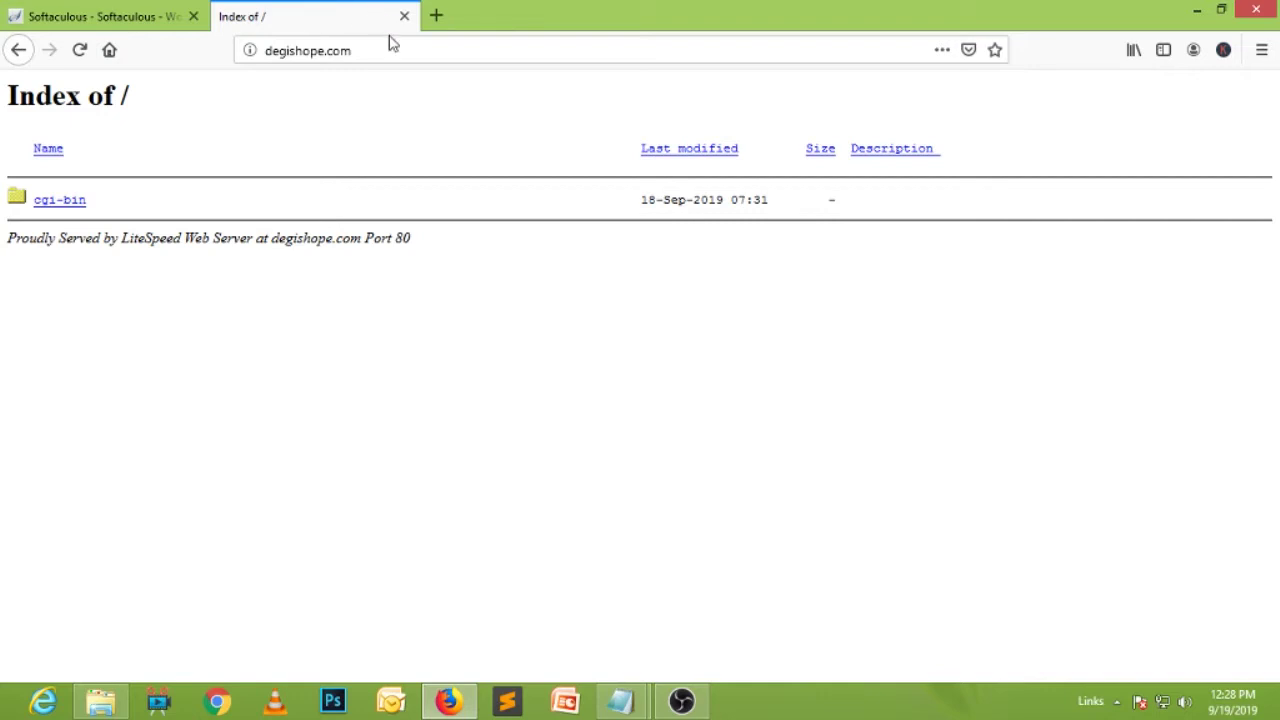
left_click(426, 52)
left_click(79, 50)
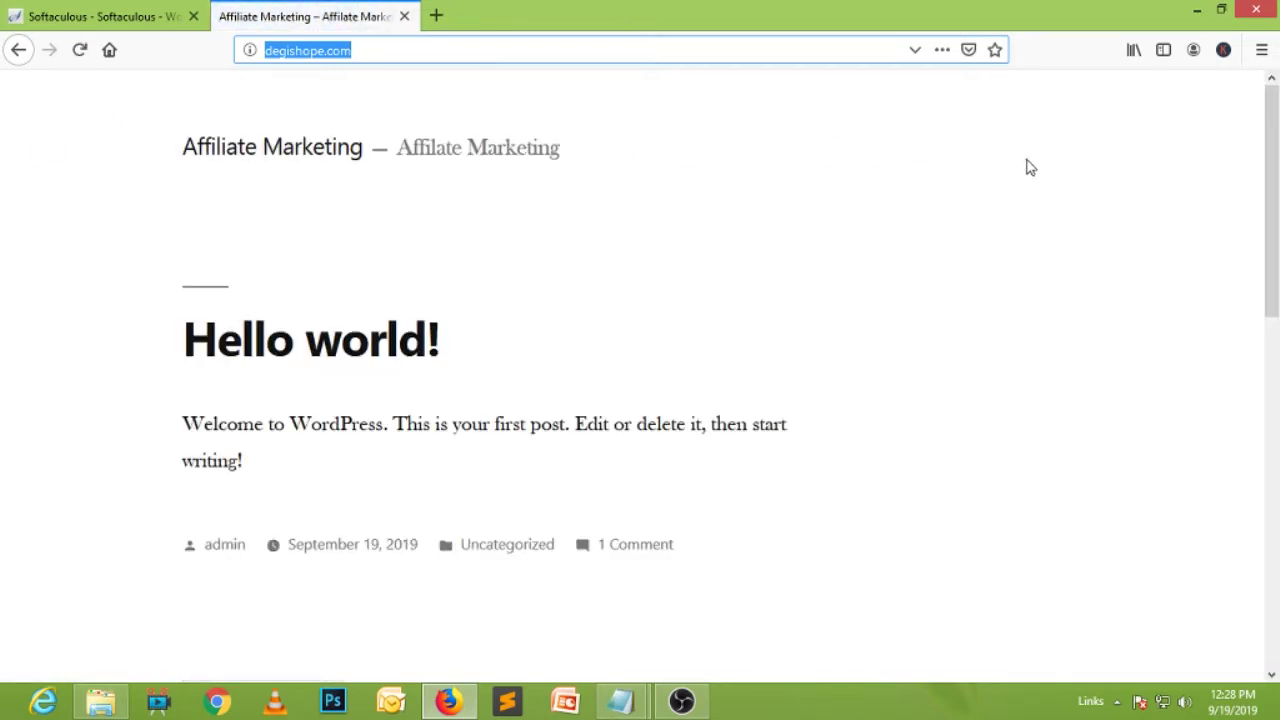
scroll(1092, 470, "down", 6)
scroll(1092, 470, "down", 3)
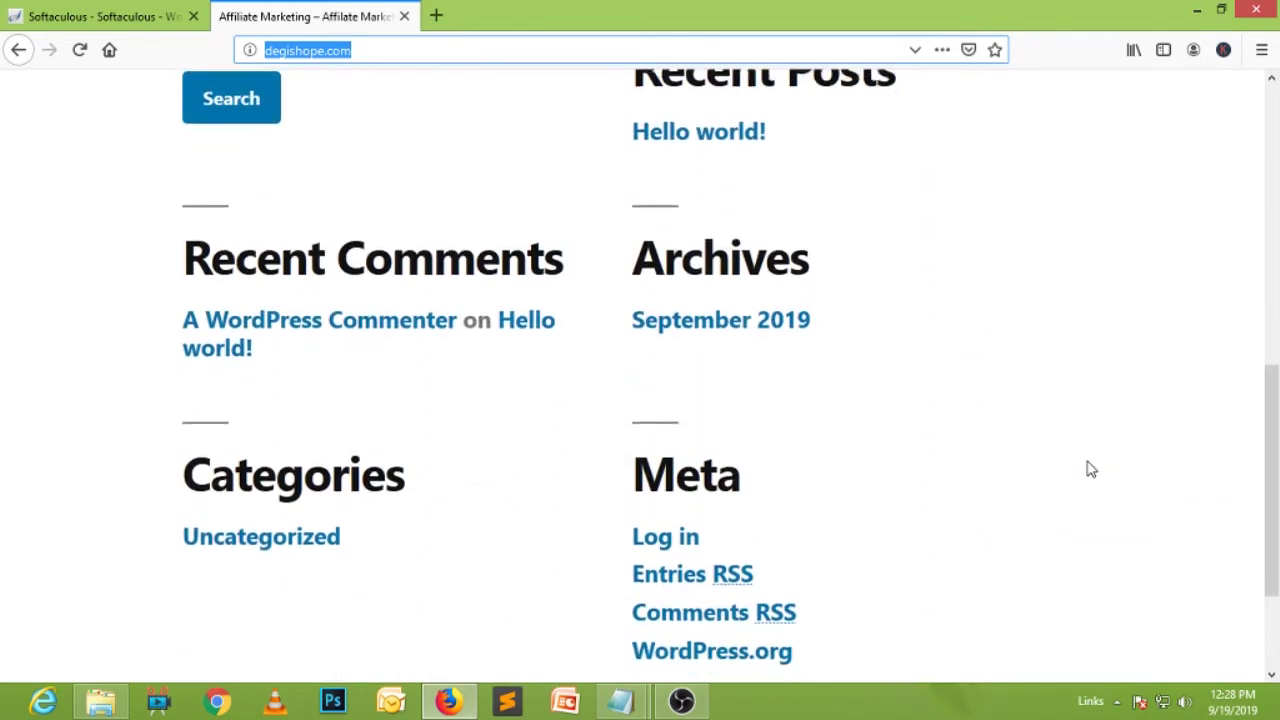
scroll(1092, 470, "up", 9)
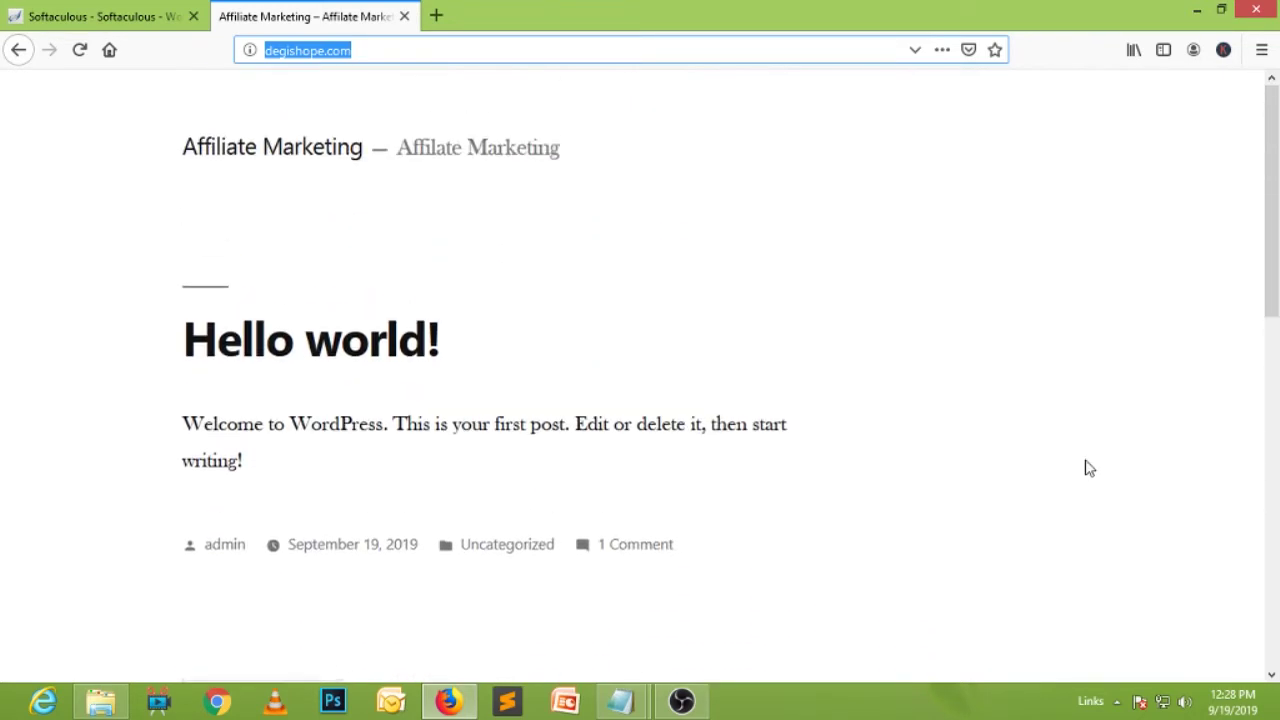
scroll(1089, 467, "down", 9)
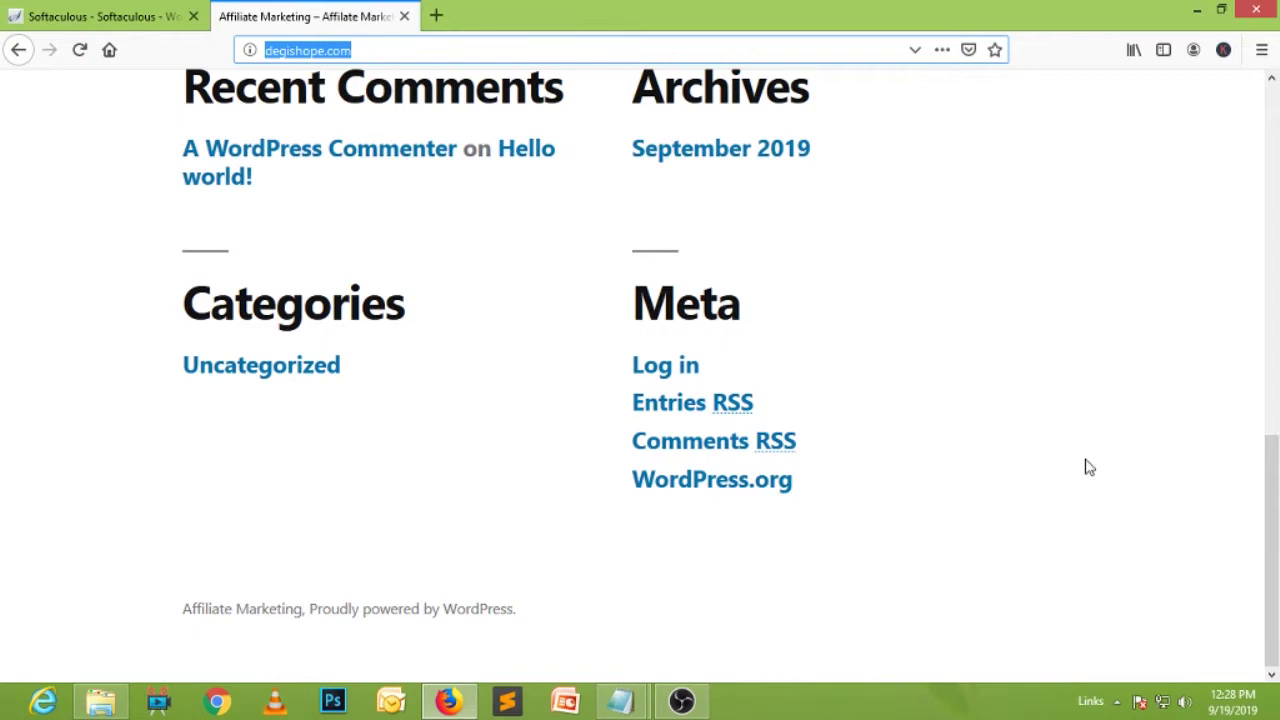
scroll(918, 394, "up", 5)
scroll(920, 395, "up", 2)
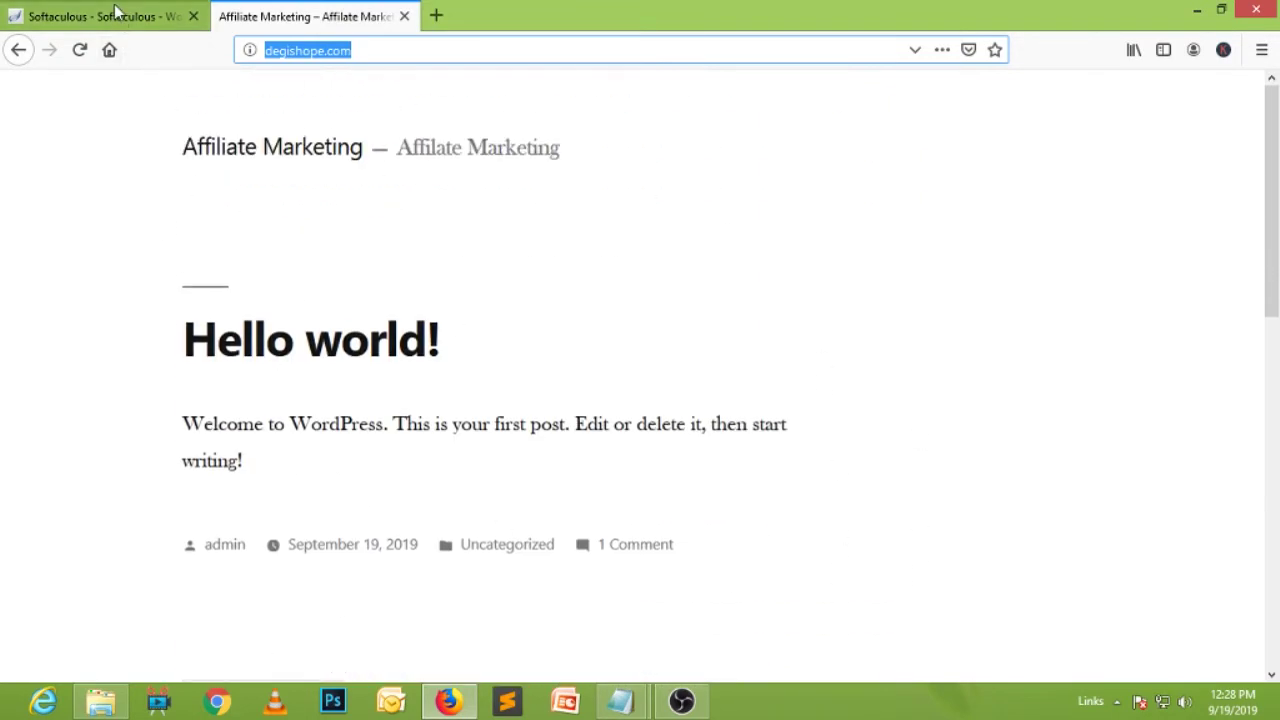
Open degishope.com/wp-admin from the success page and accept the certificate risk to proceed.
left_click(115, 12)
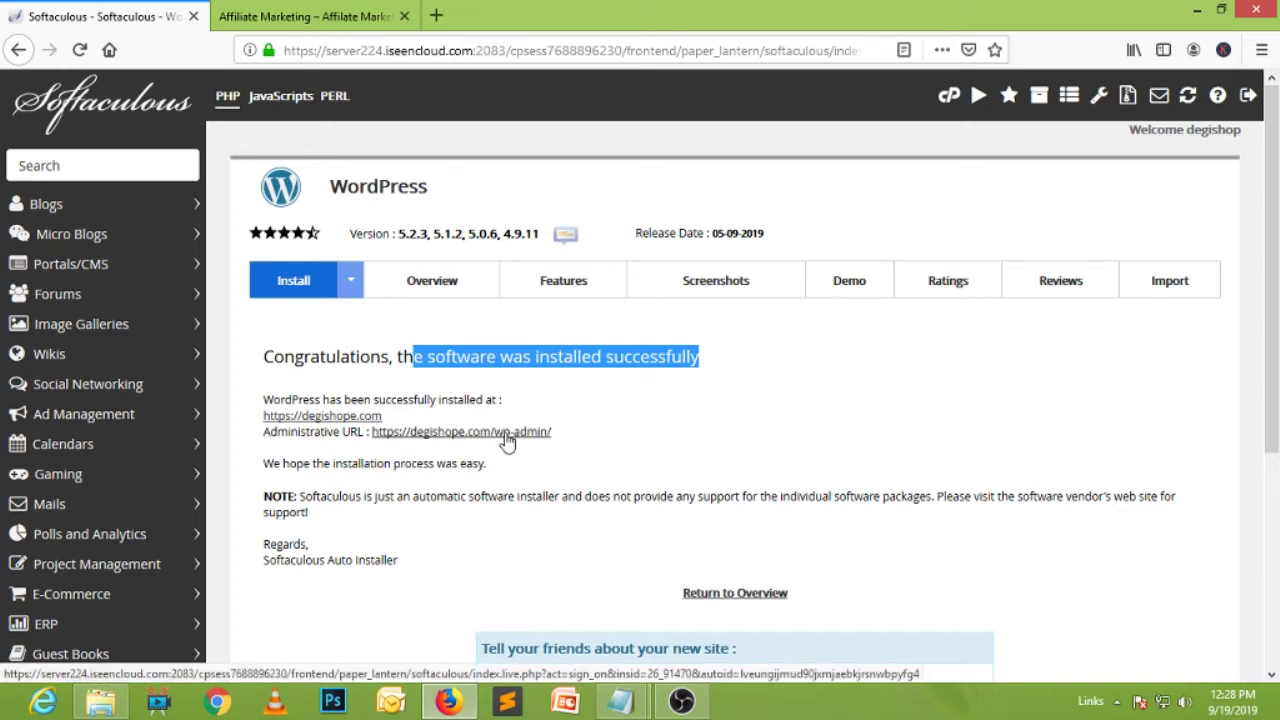
left_click(508, 441)
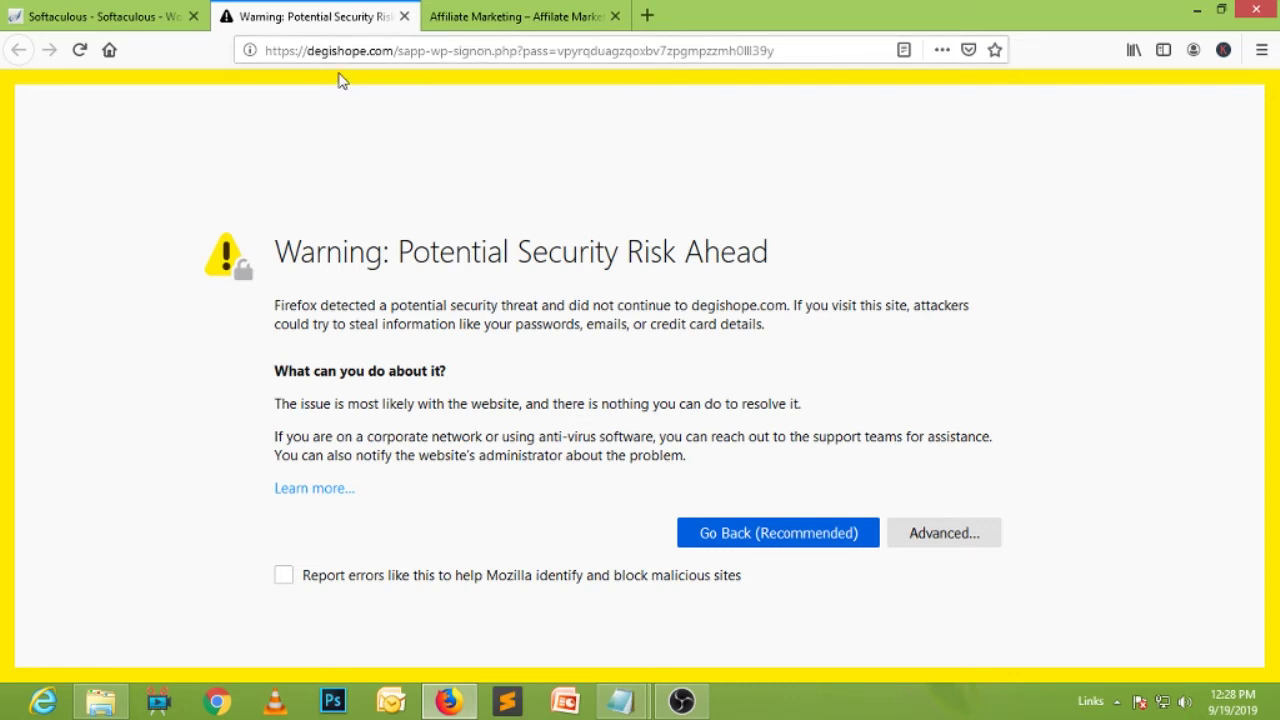
left_click_drag(398, 251, 756, 252)
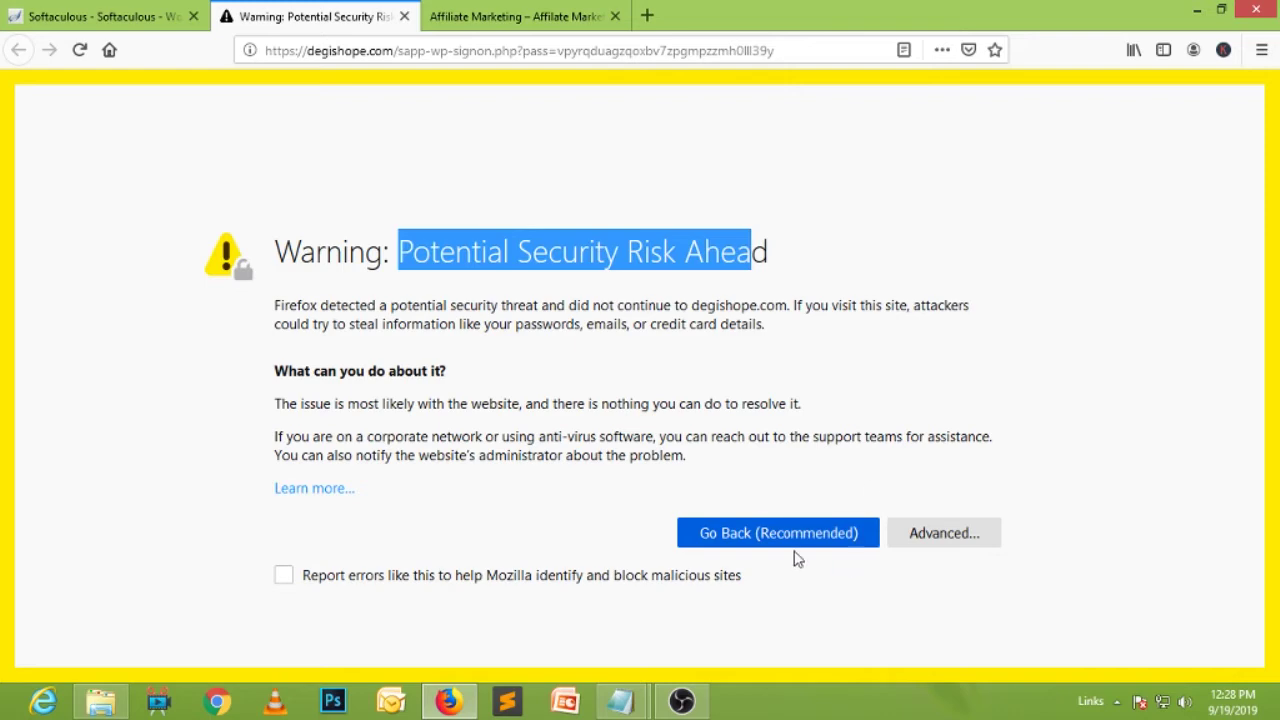
left_click(975, 549)
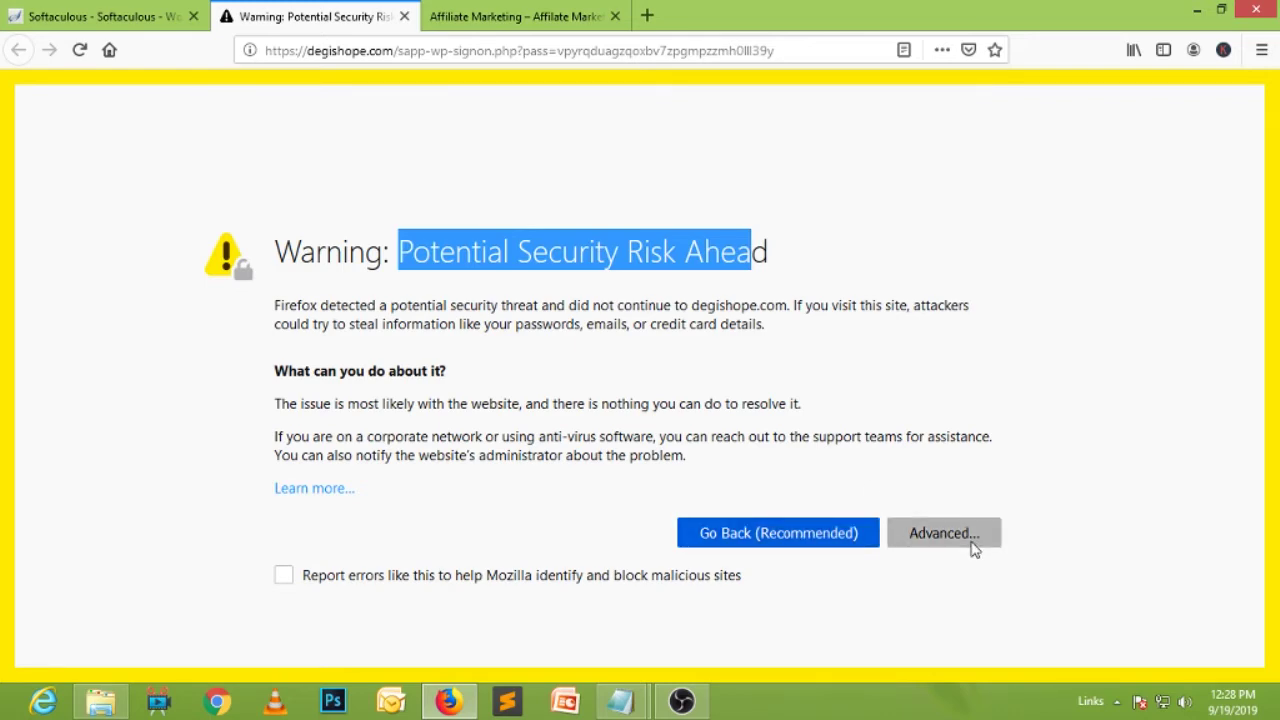
scroll(1114, 483, "down", 3)
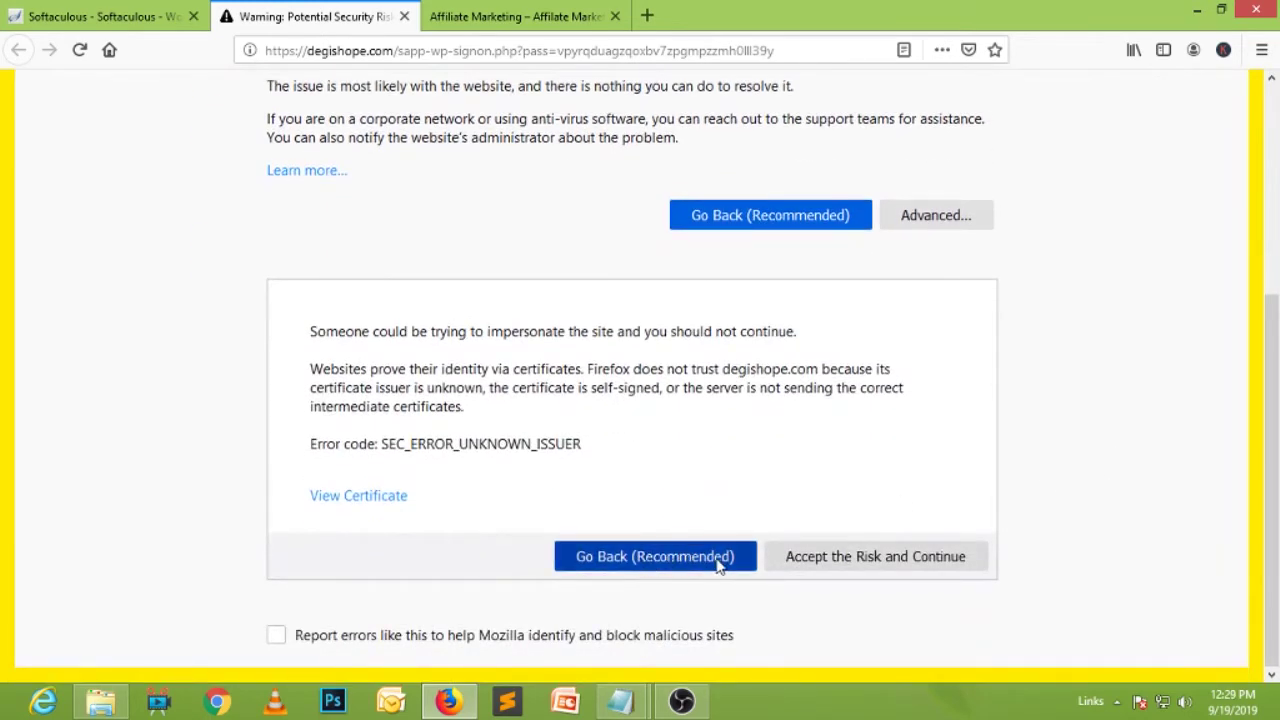
left_click(904, 557)
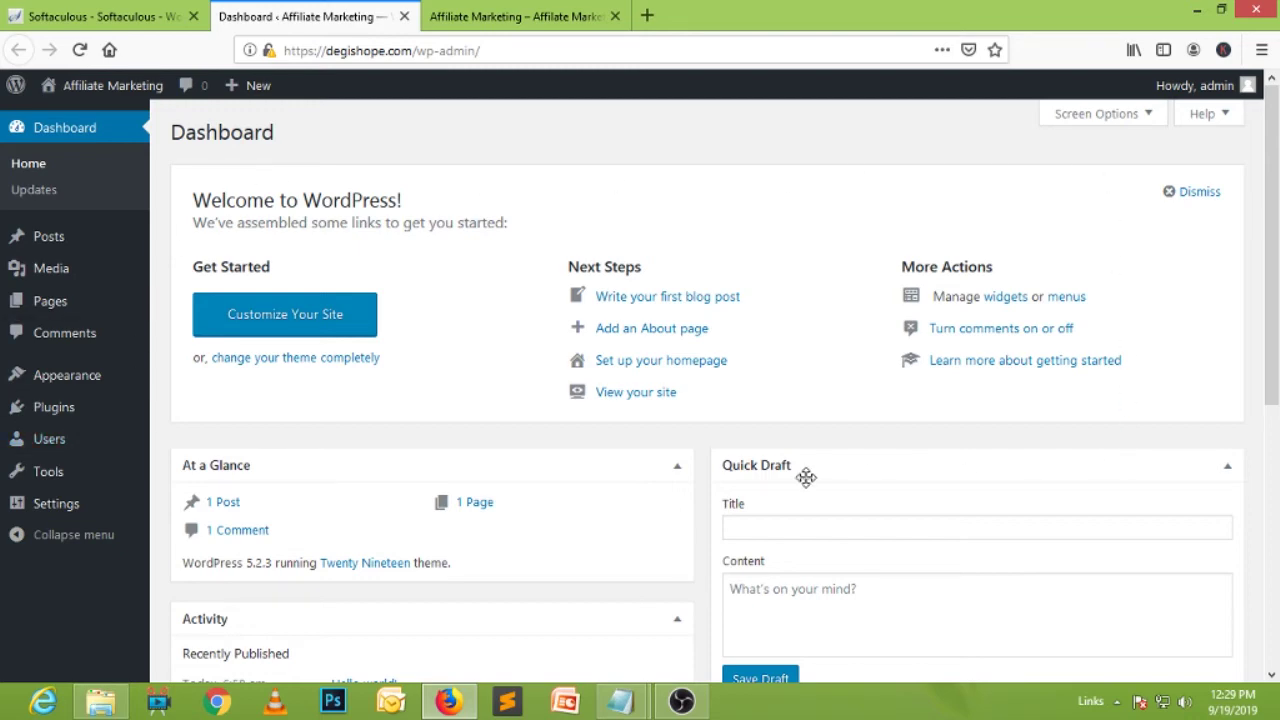
Look over the Dashboard, then view All Posts showing only the Hello world! post.
scroll(377, 232, "down", 5)
scroll(377, 232, "up", 5)
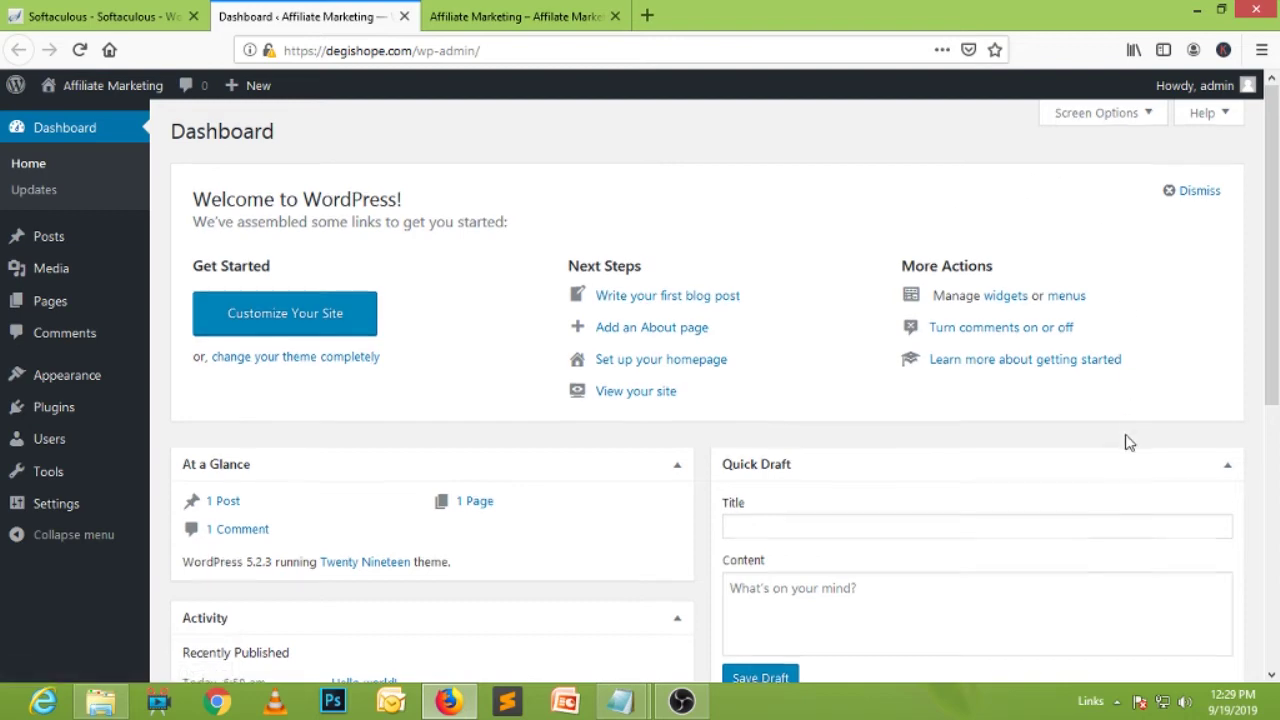
scroll(1128, 442, "down", 3)
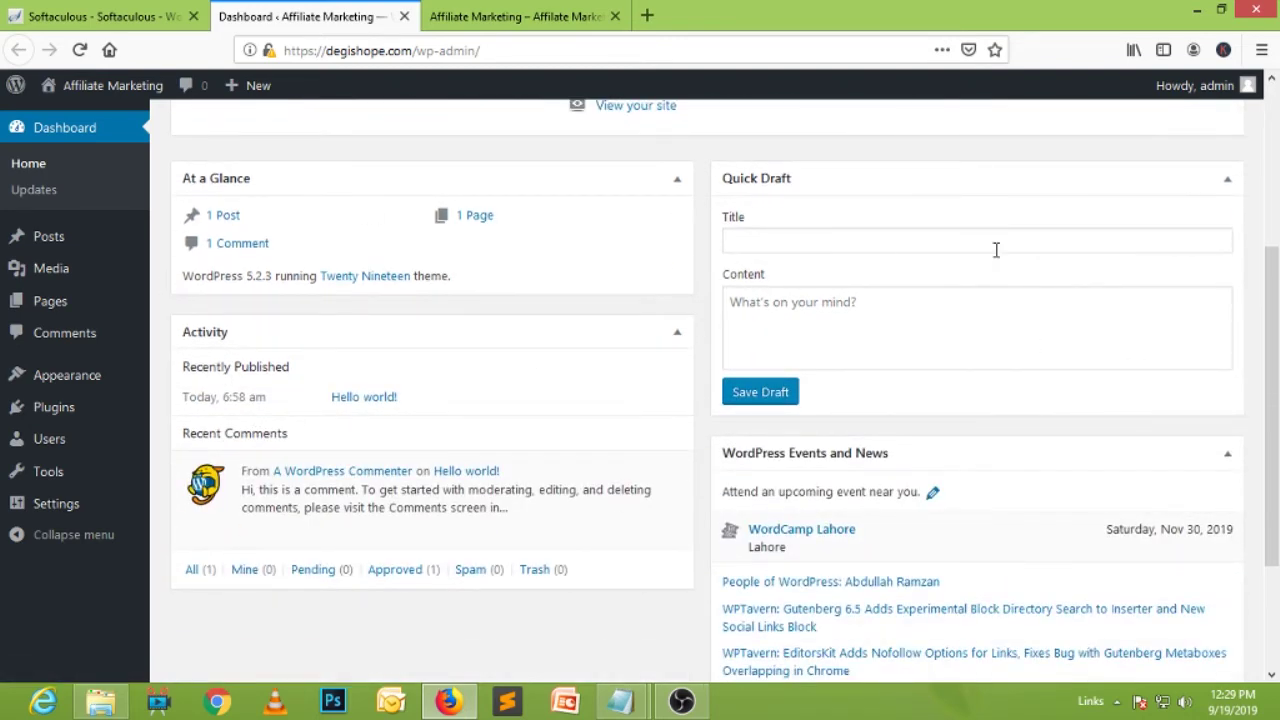
scroll(996, 250, "up", 3)
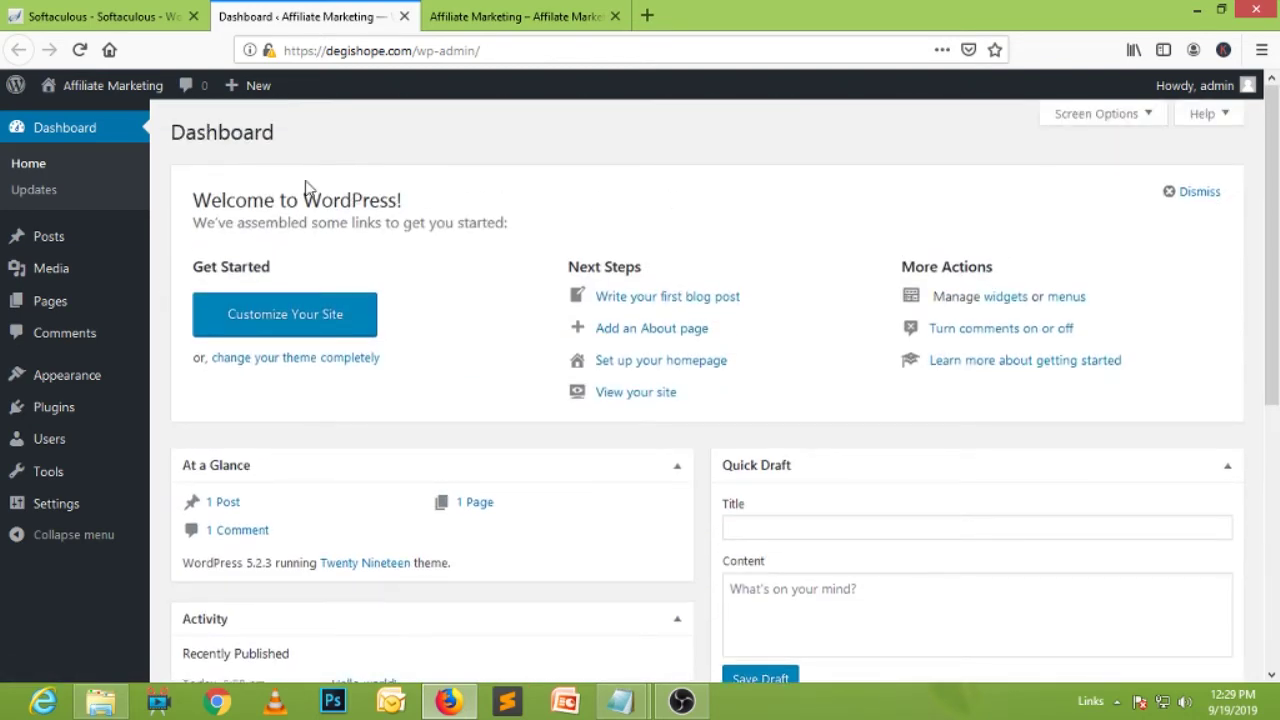
left_click(48, 243)
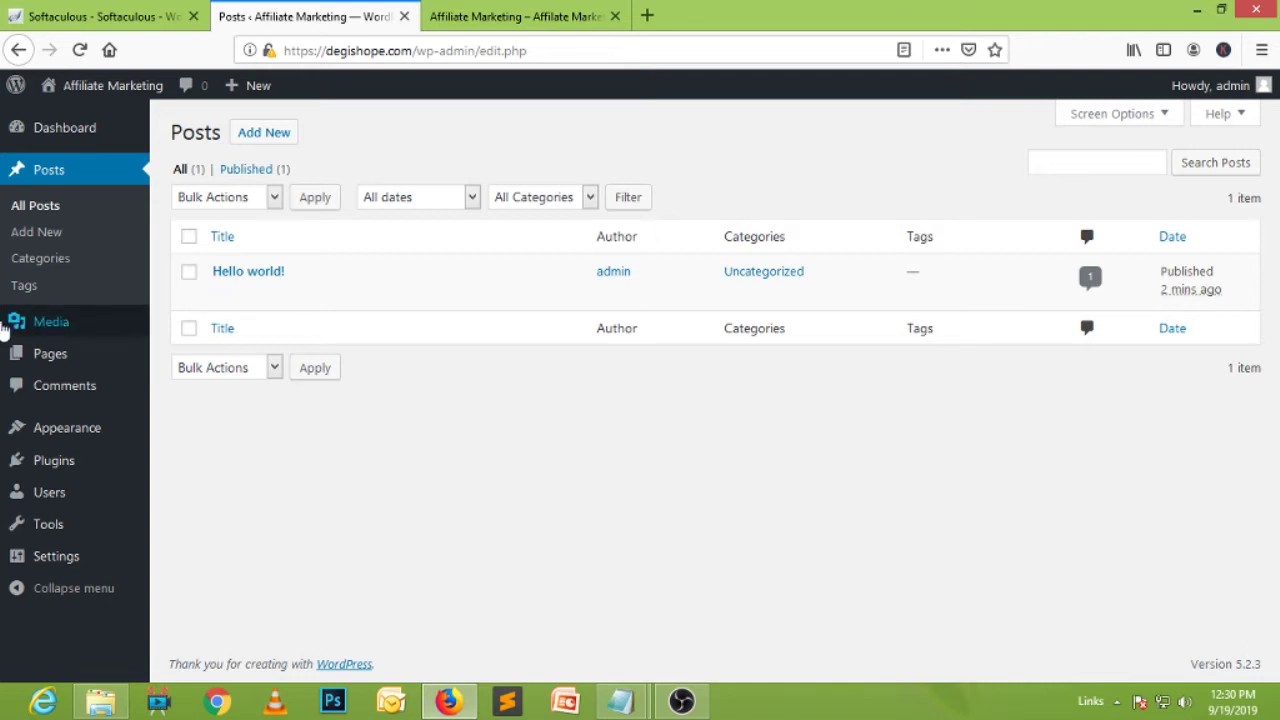
Visit the empty Media Library and Pages list, ending on Comments with one sample comment.
mouse_move(66, 323)
left_click(277, 329)
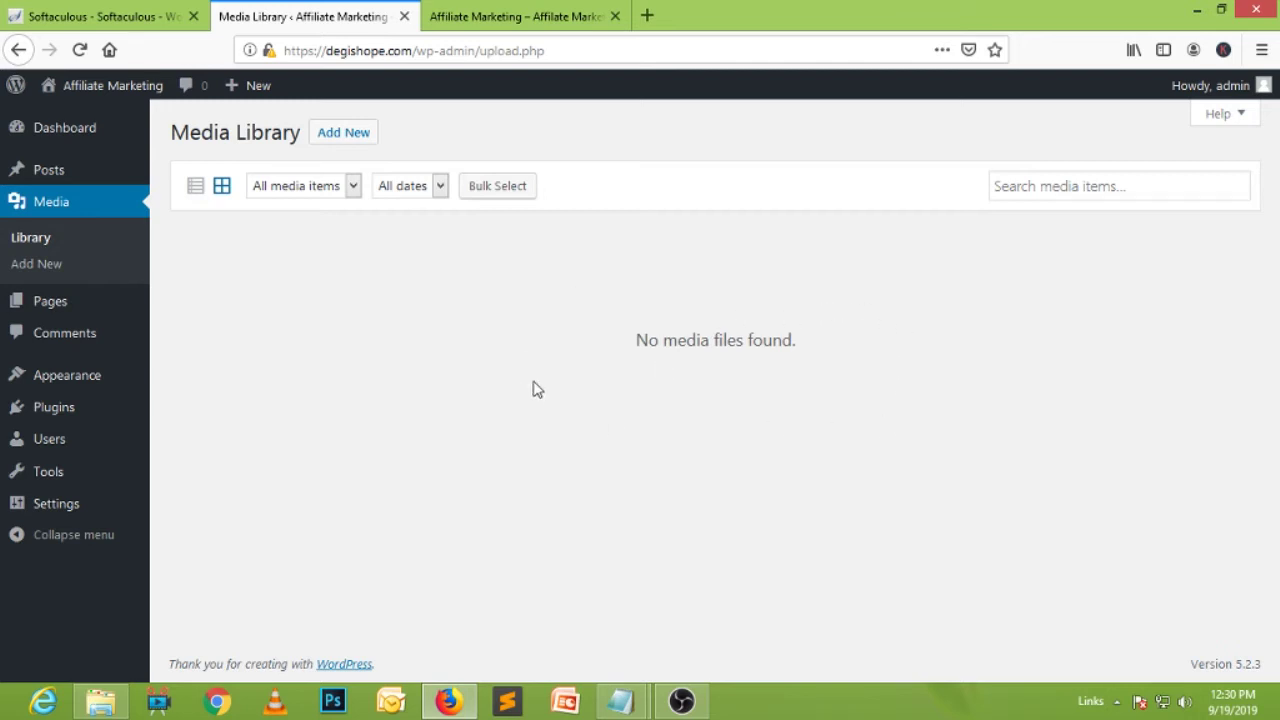
left_click(44, 308)
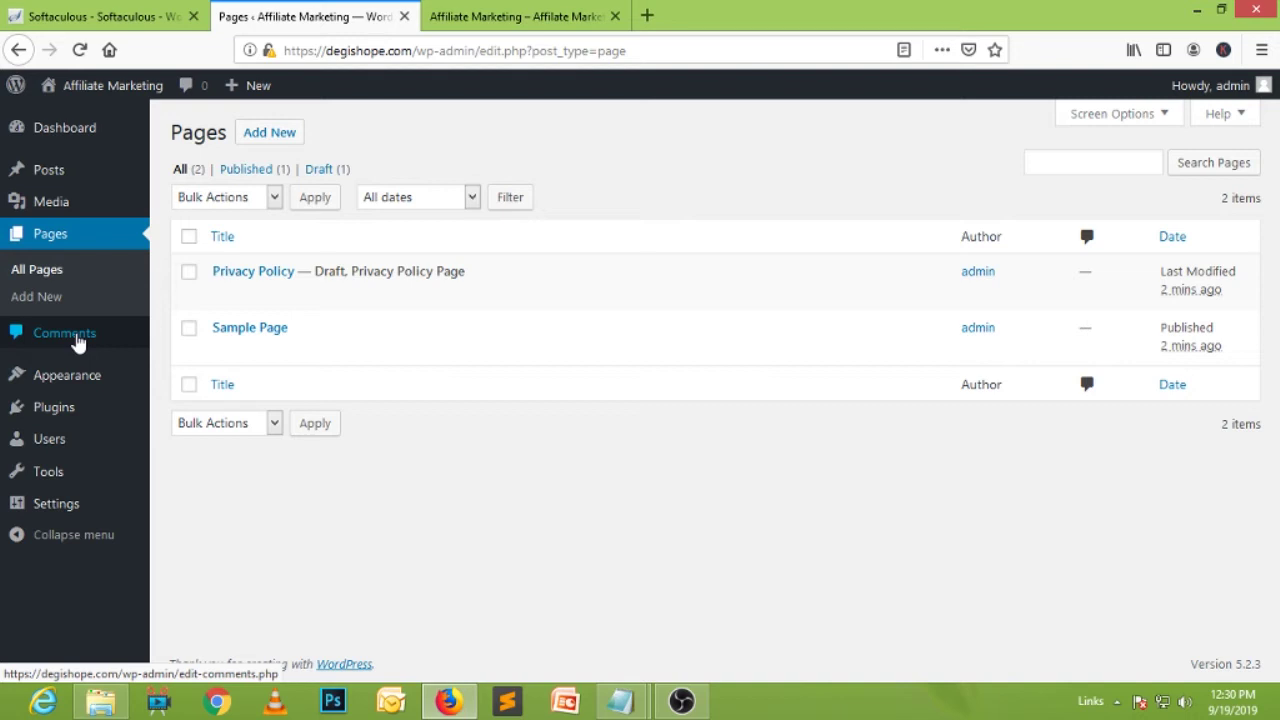
left_click(66, 334)
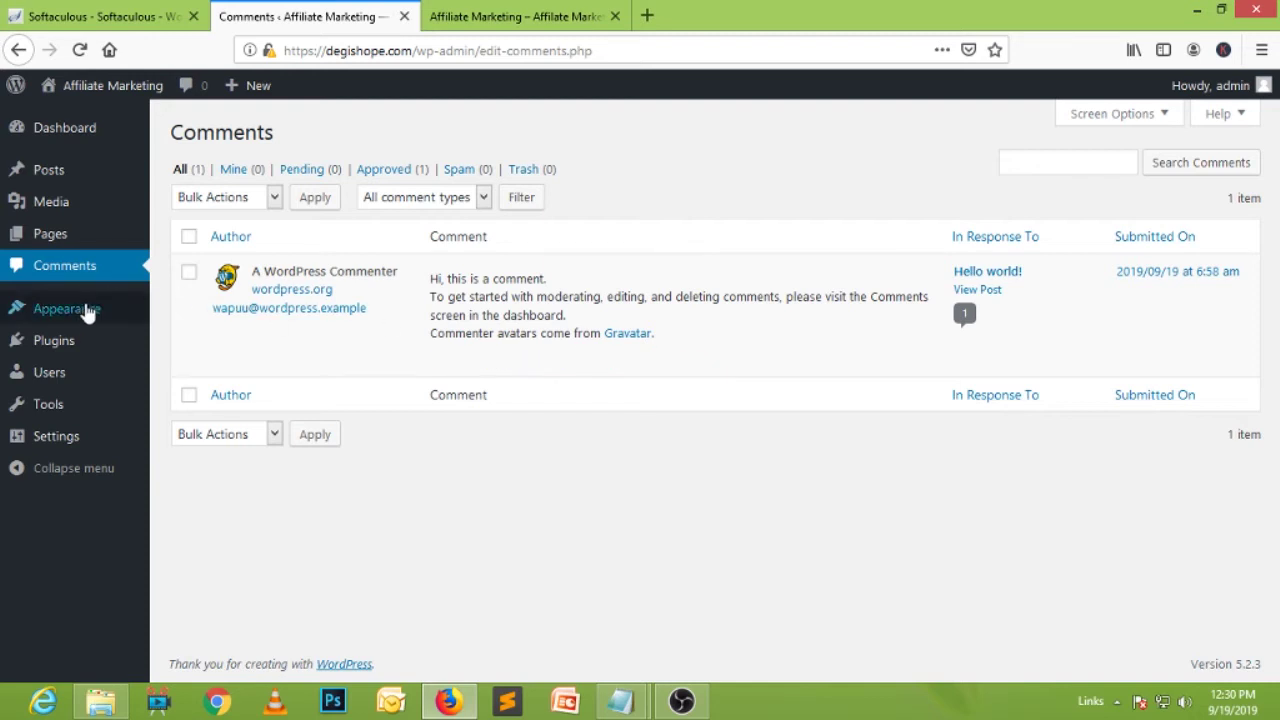
mouse_move(80, 318)
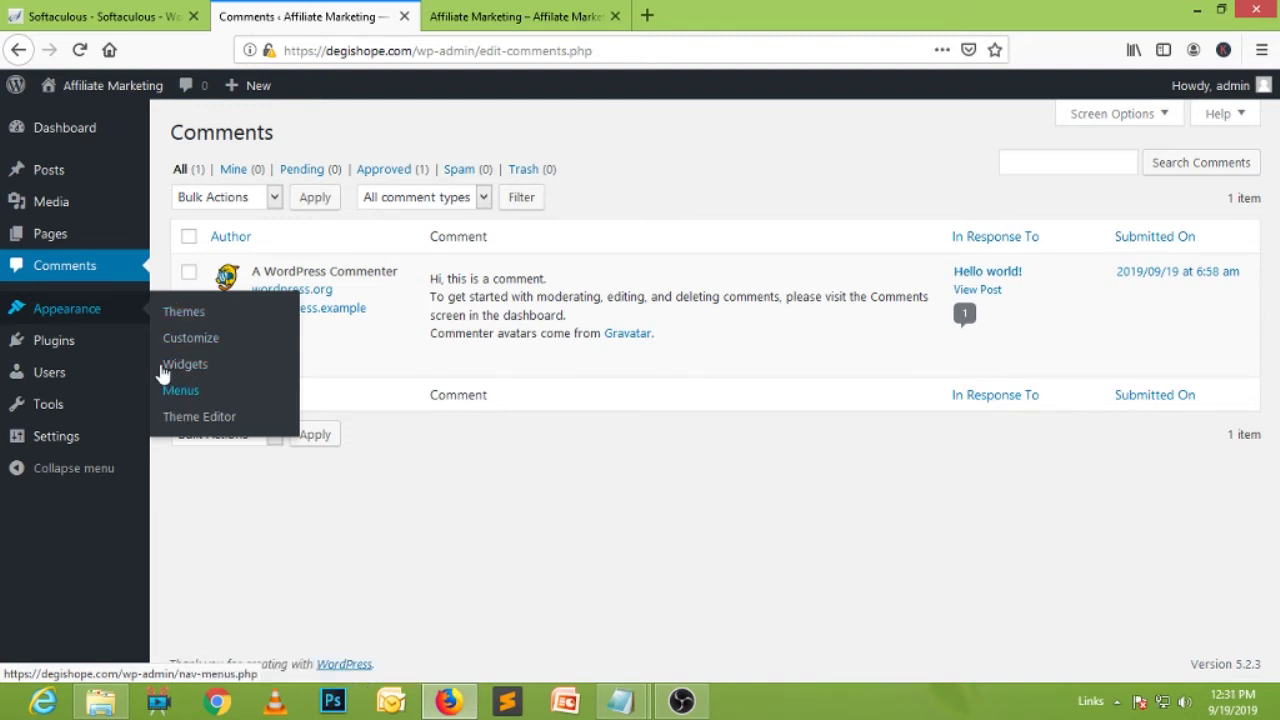
Look over the Users list and the live front page, then return to the admin.
mouse_move(60, 348)
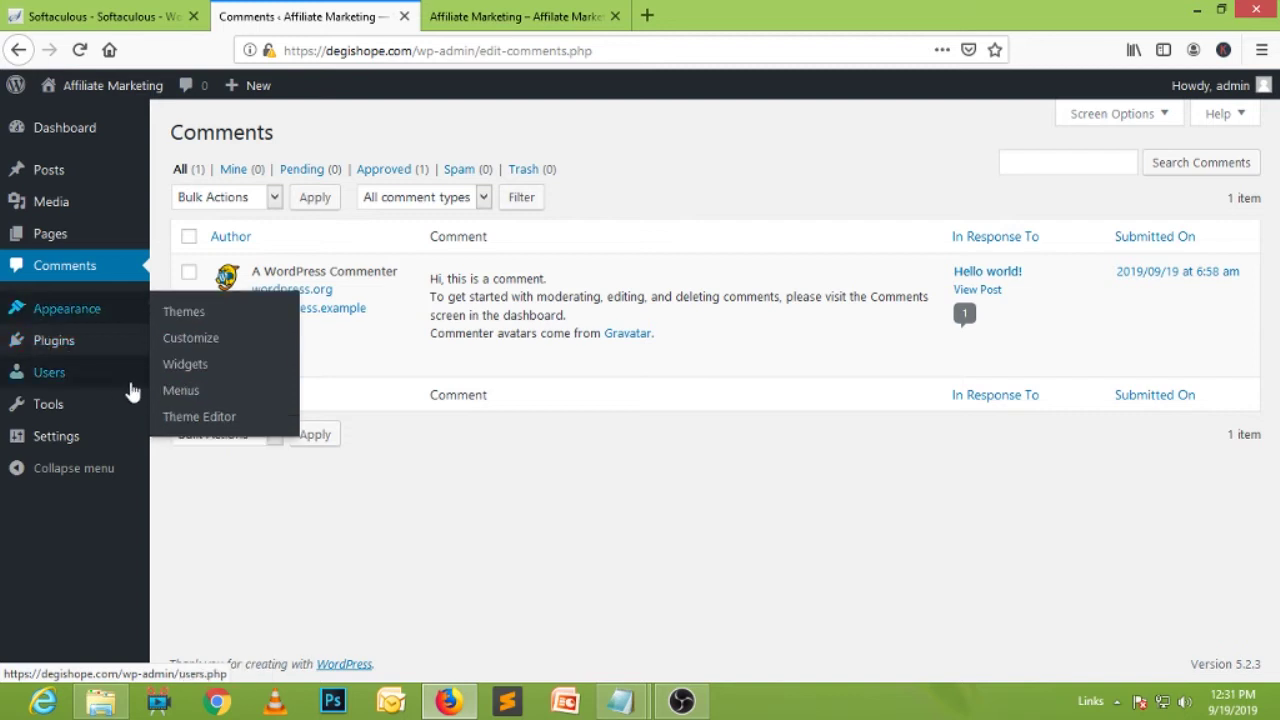
left_click(22, 380)
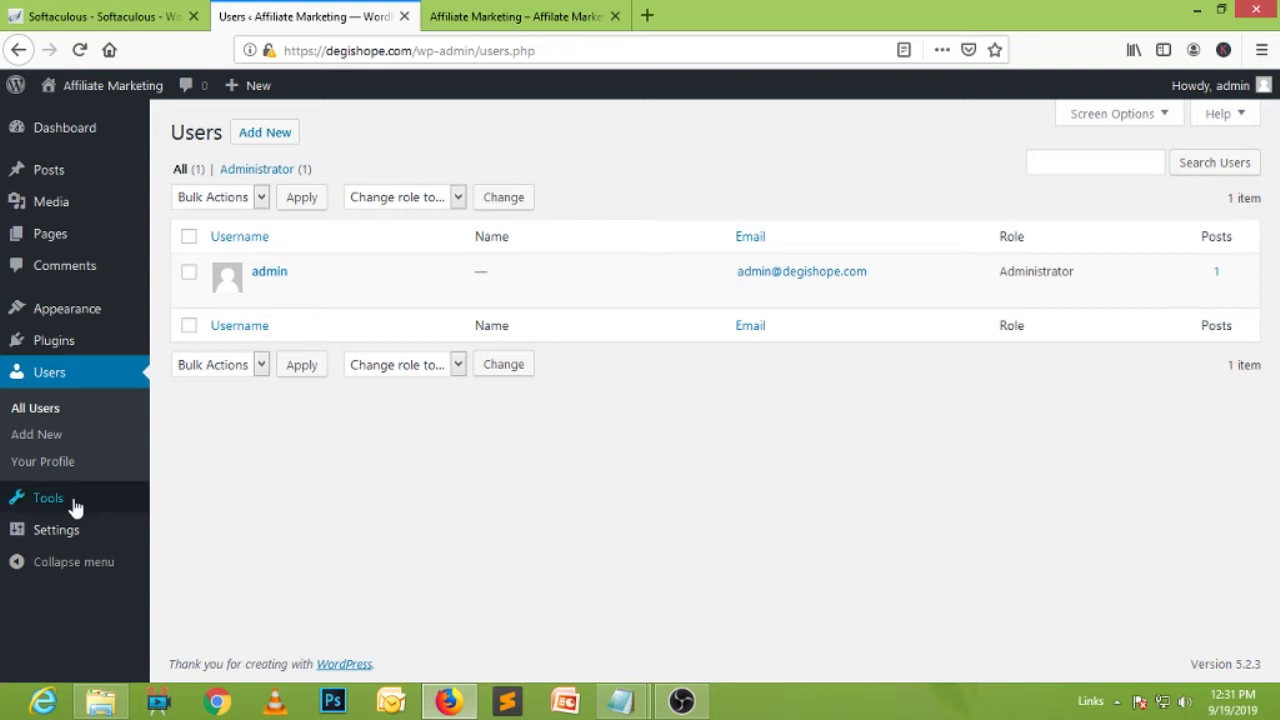
mouse_move(60, 508)
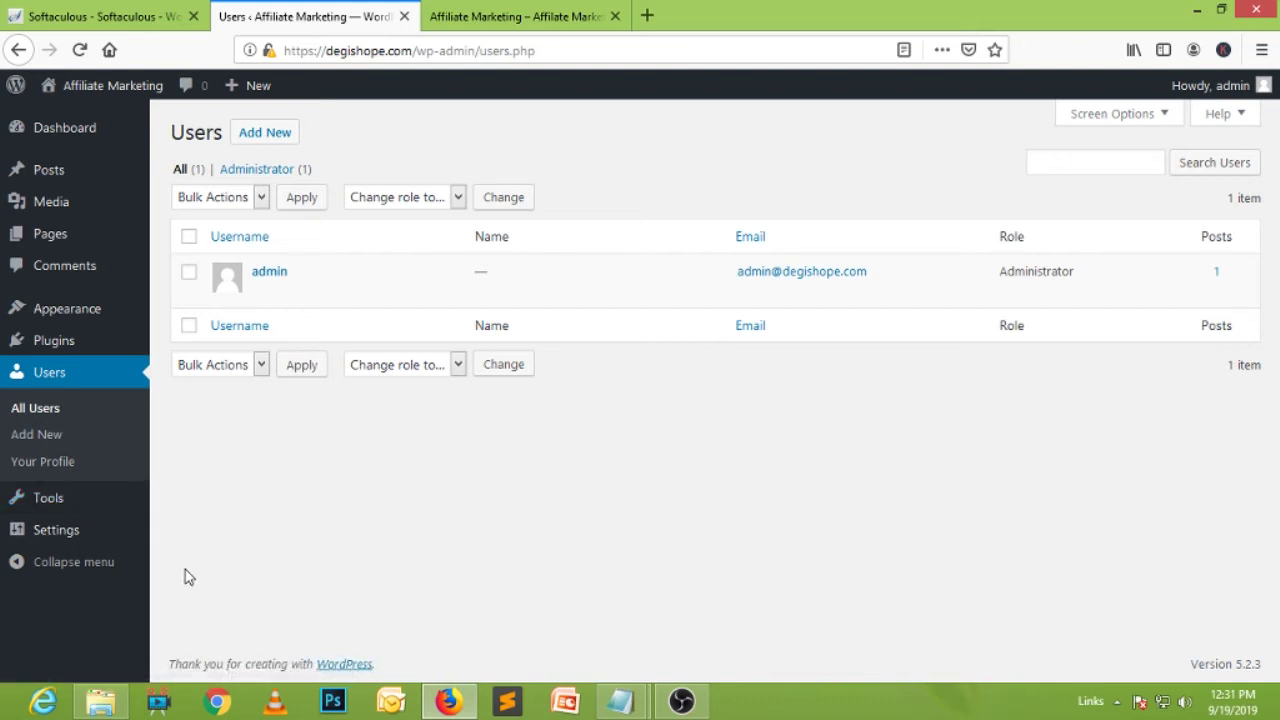
mouse_move(106, 497)
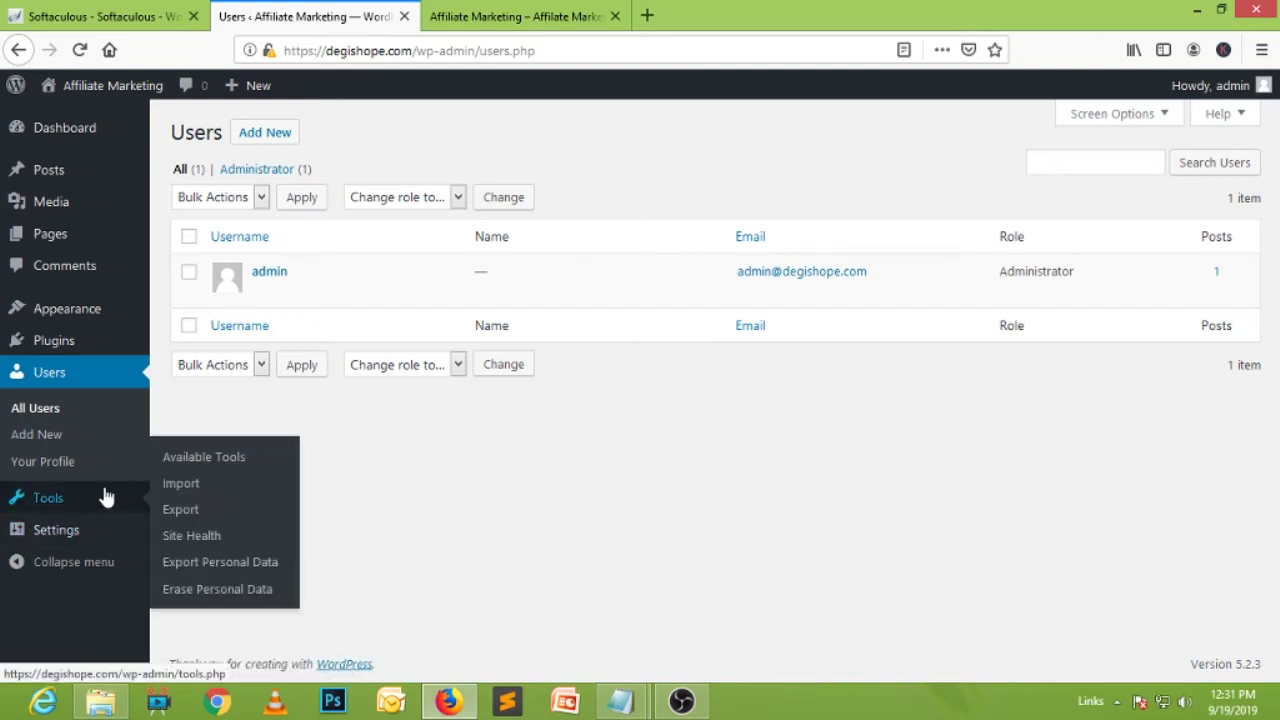
mouse_move(75, 538)
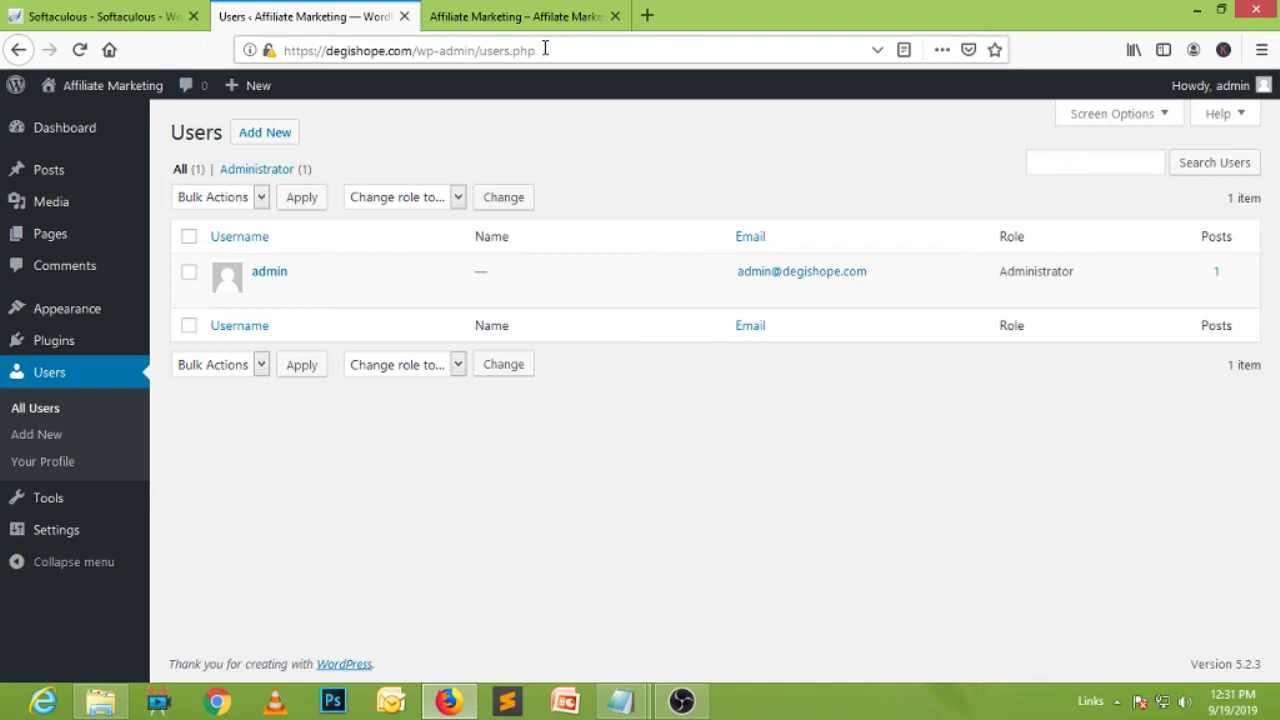
left_click(515, 16)
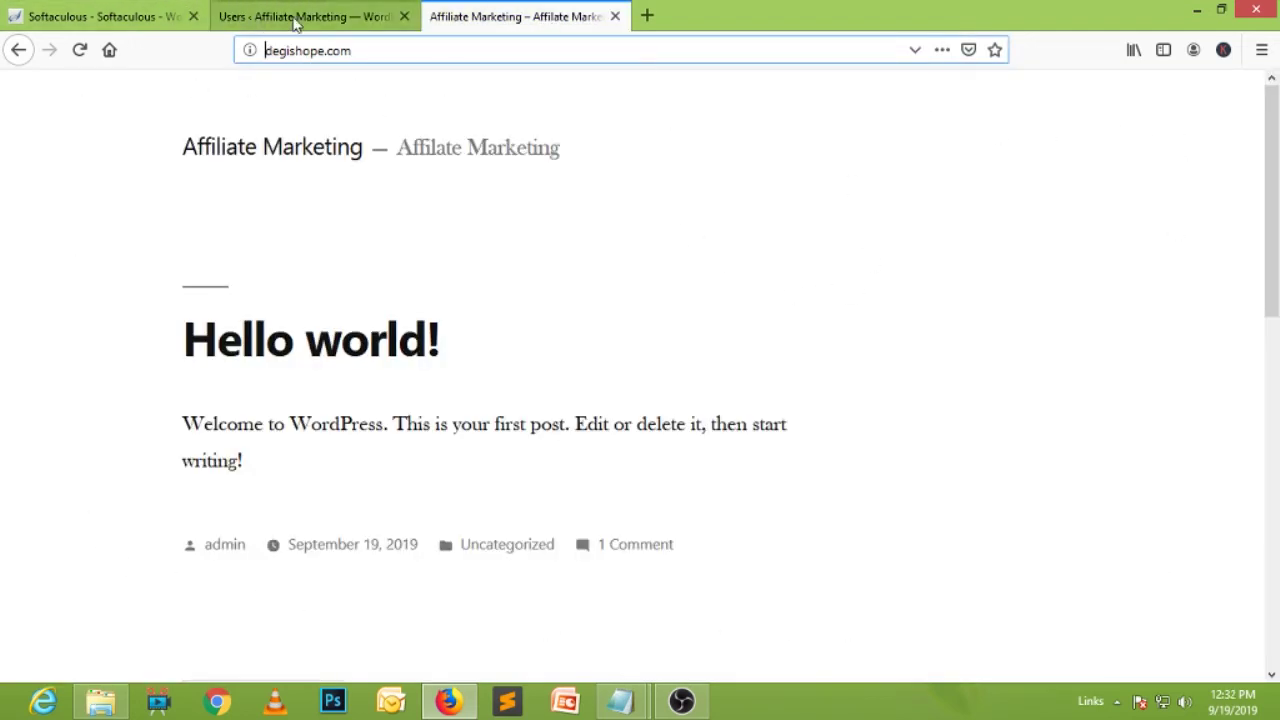
left_click(356, 18)
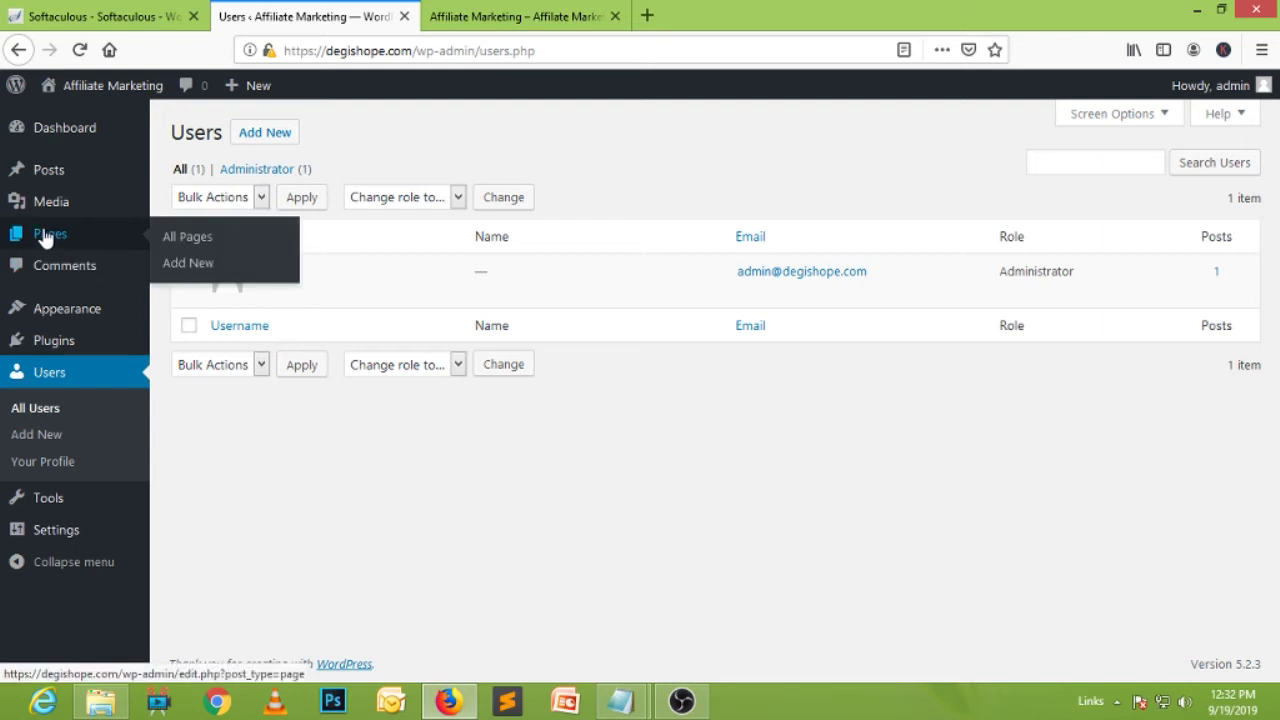
Browse the Pages and Posts lists, then start a blank new post.
left_click(45, 238)
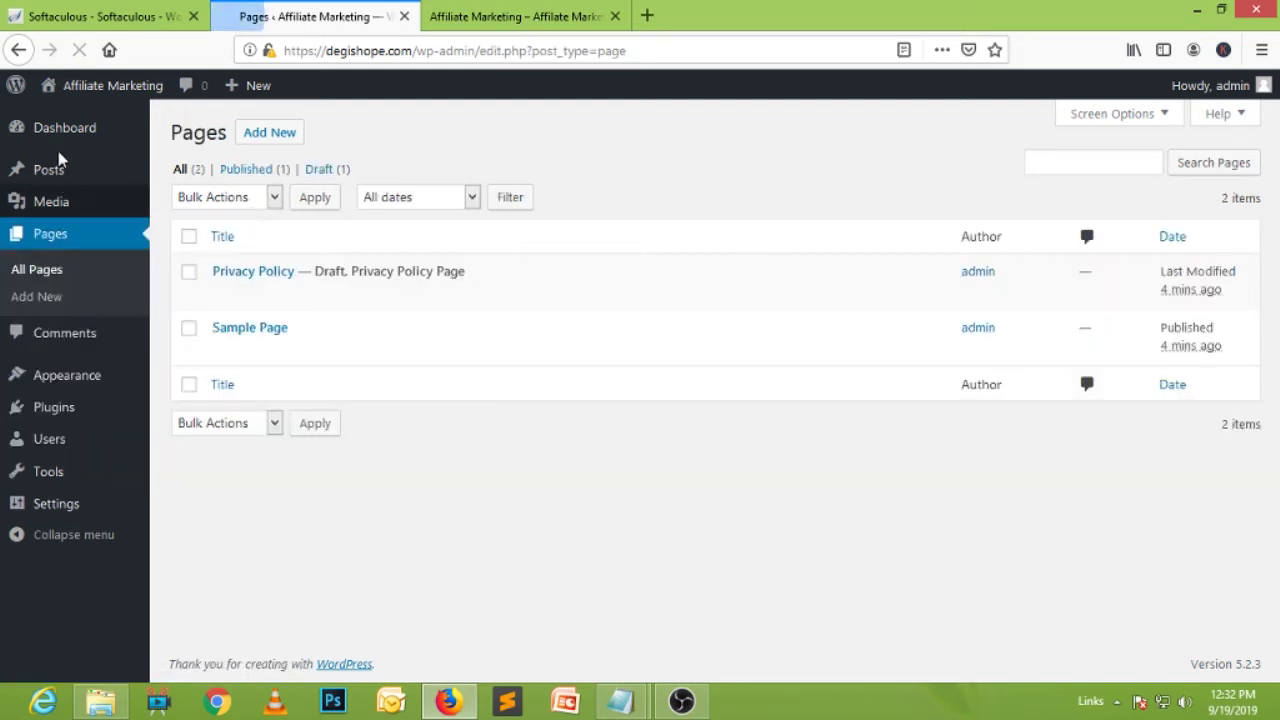
left_click(48, 172)
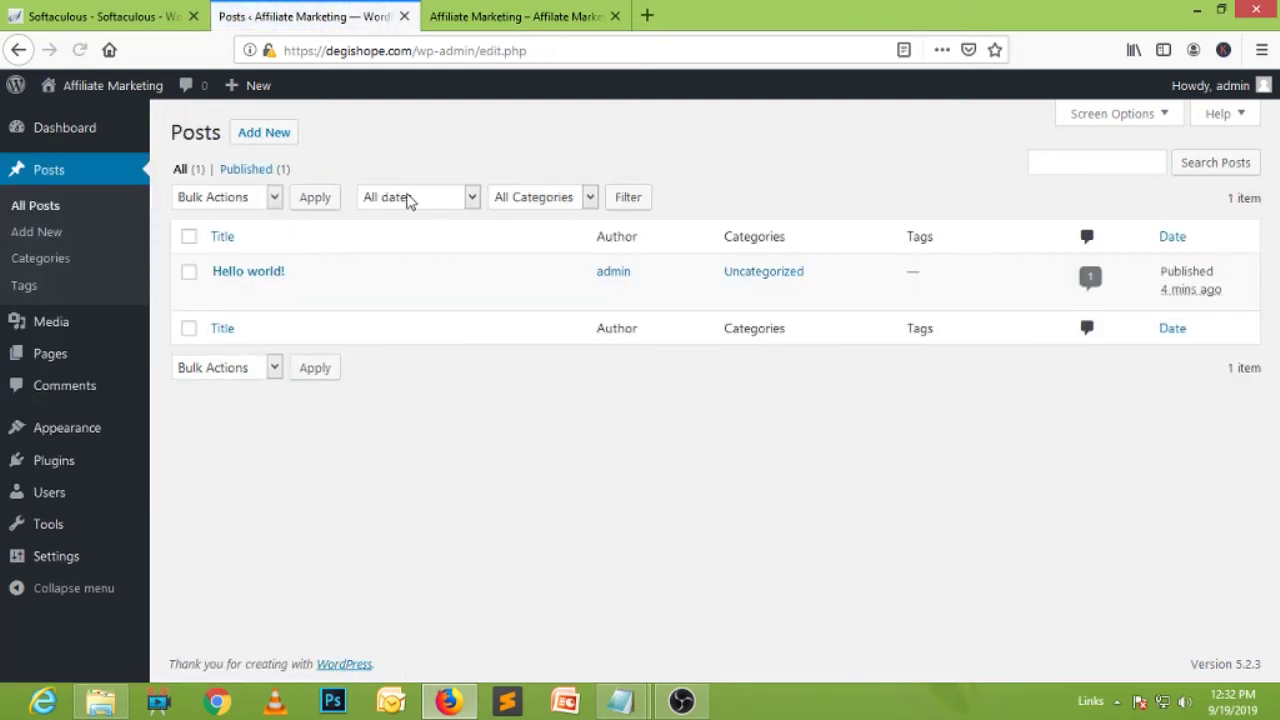
left_click(279, 136)
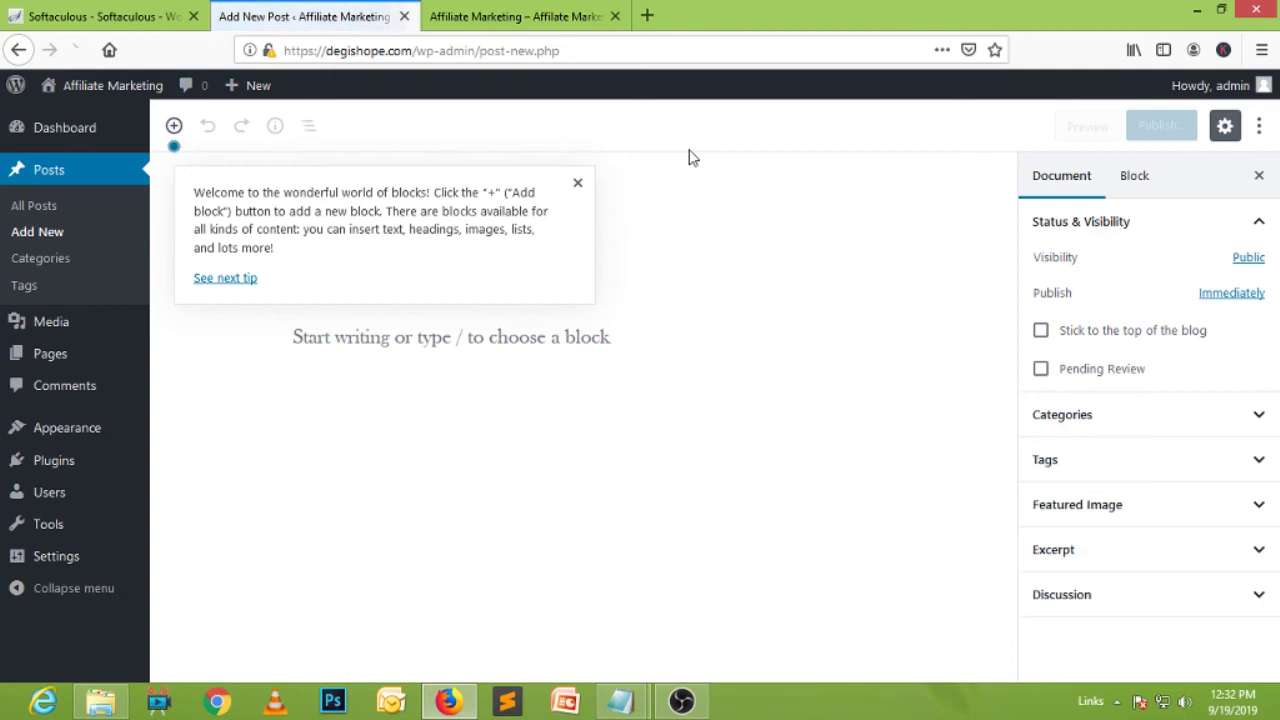
Dismiss the welcome tip and expand the Formatting, Layout Elements and Widgets block categories.
left_click(576, 183)
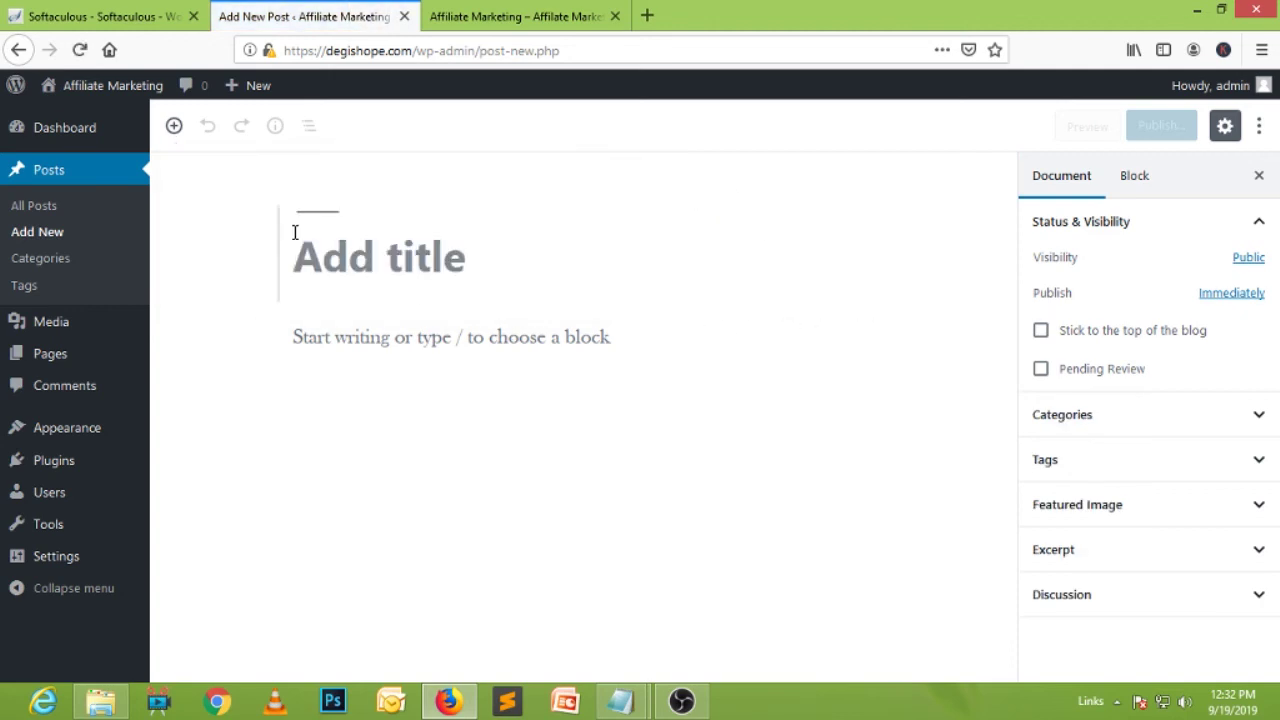
left_click(174, 127)
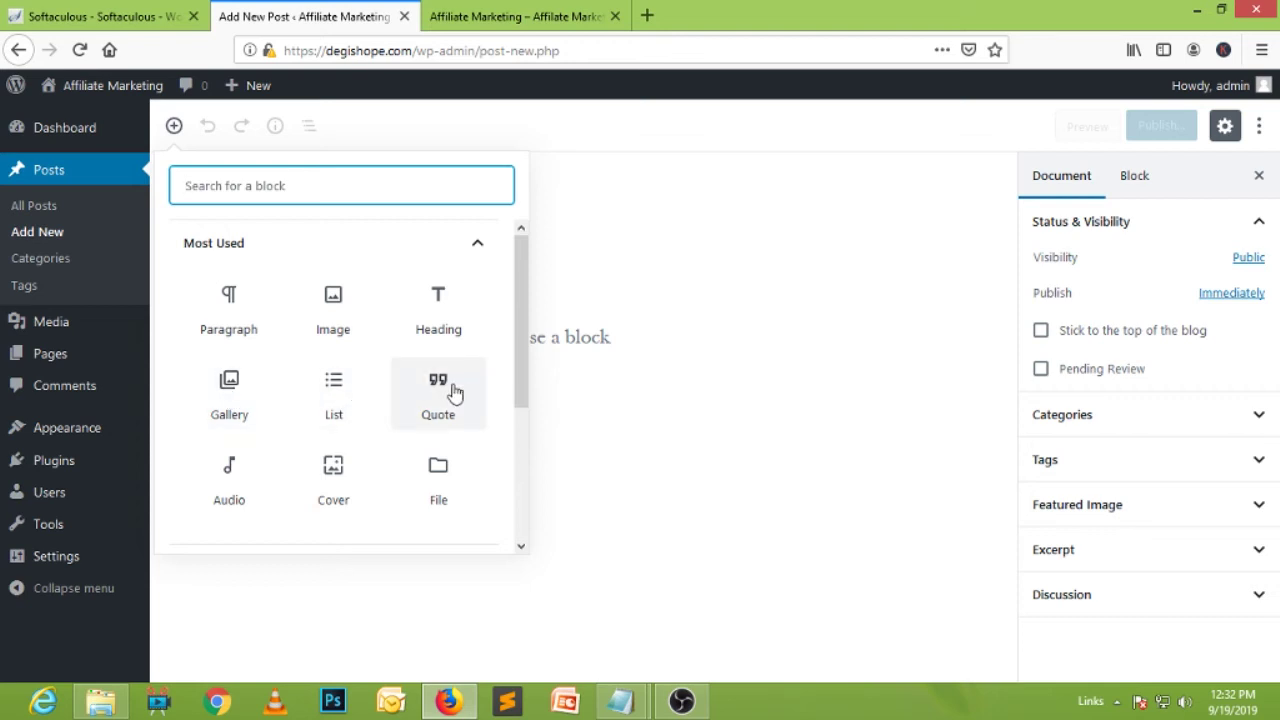
scroll(409, 406, "down", 4)
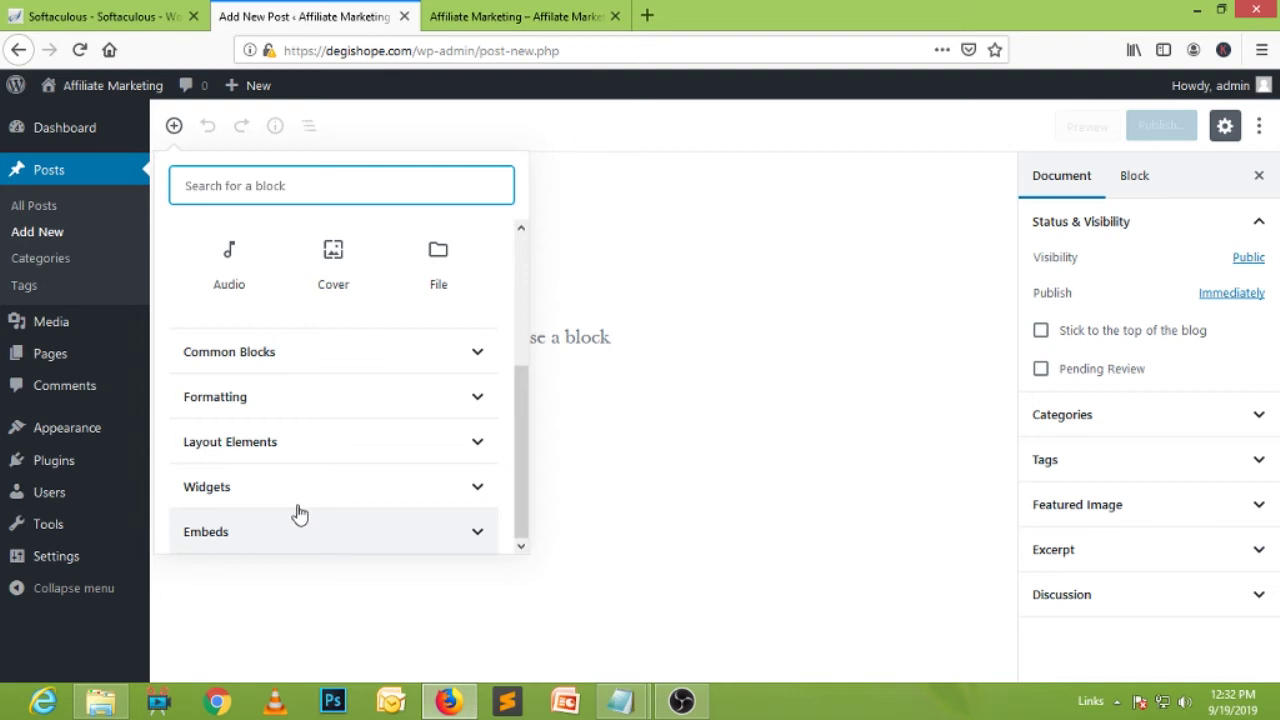
left_click(478, 396)
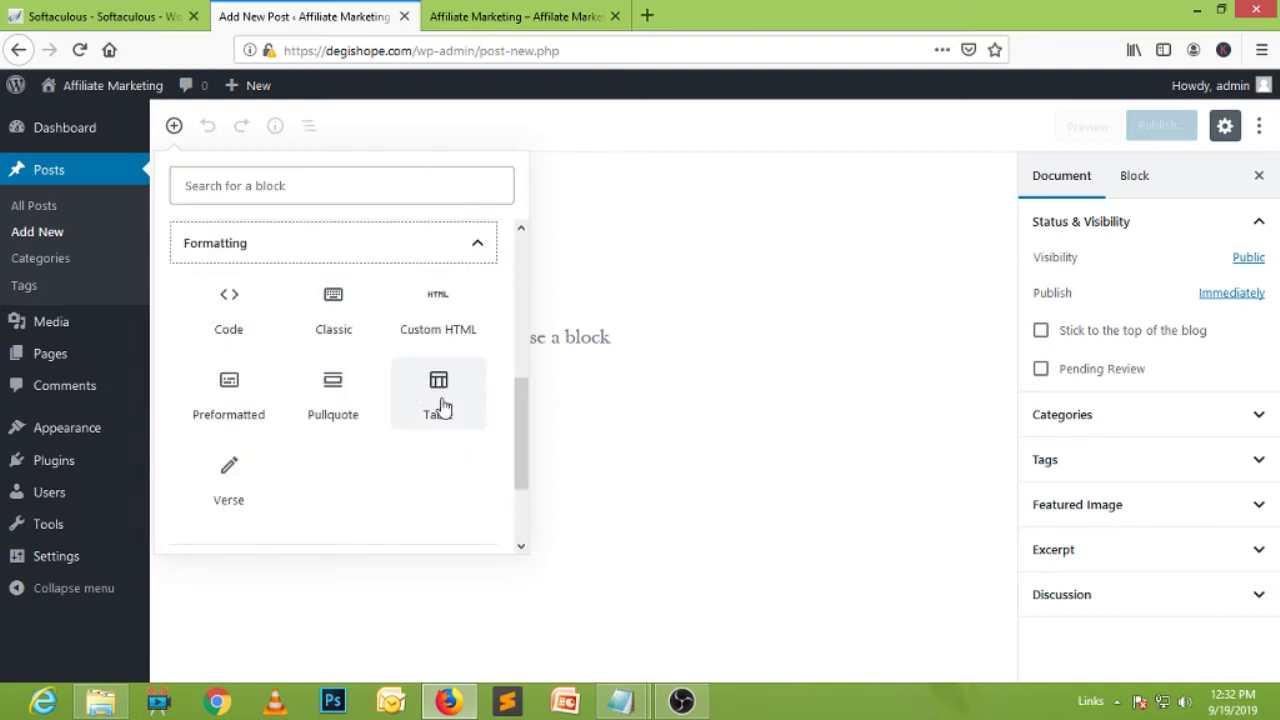
left_click(471, 256)
left_click(472, 442)
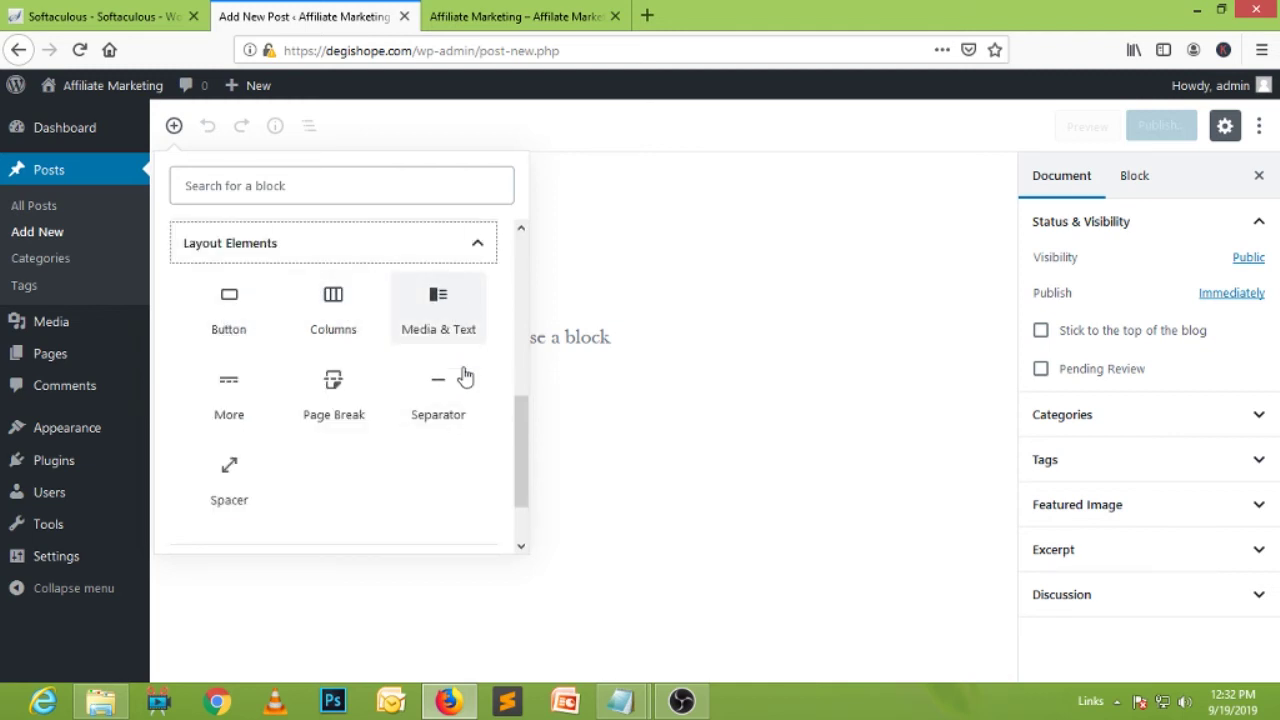
left_click(479, 249)
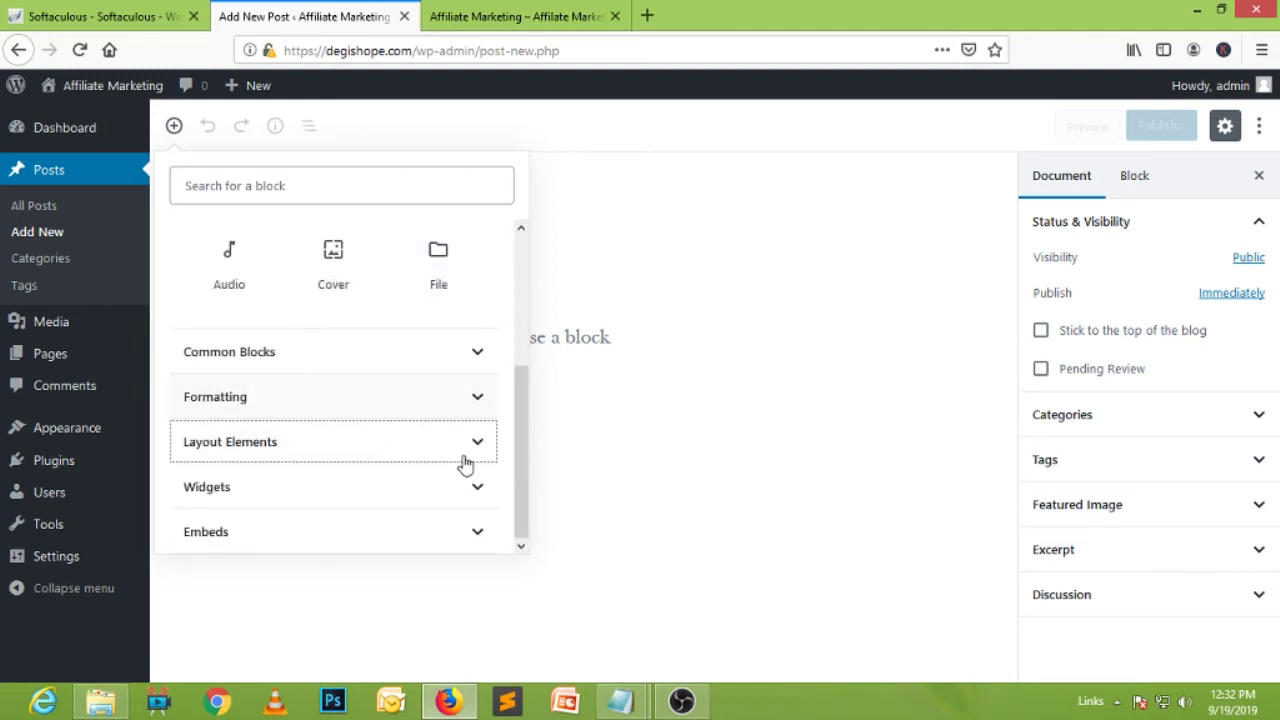
left_click(478, 487)
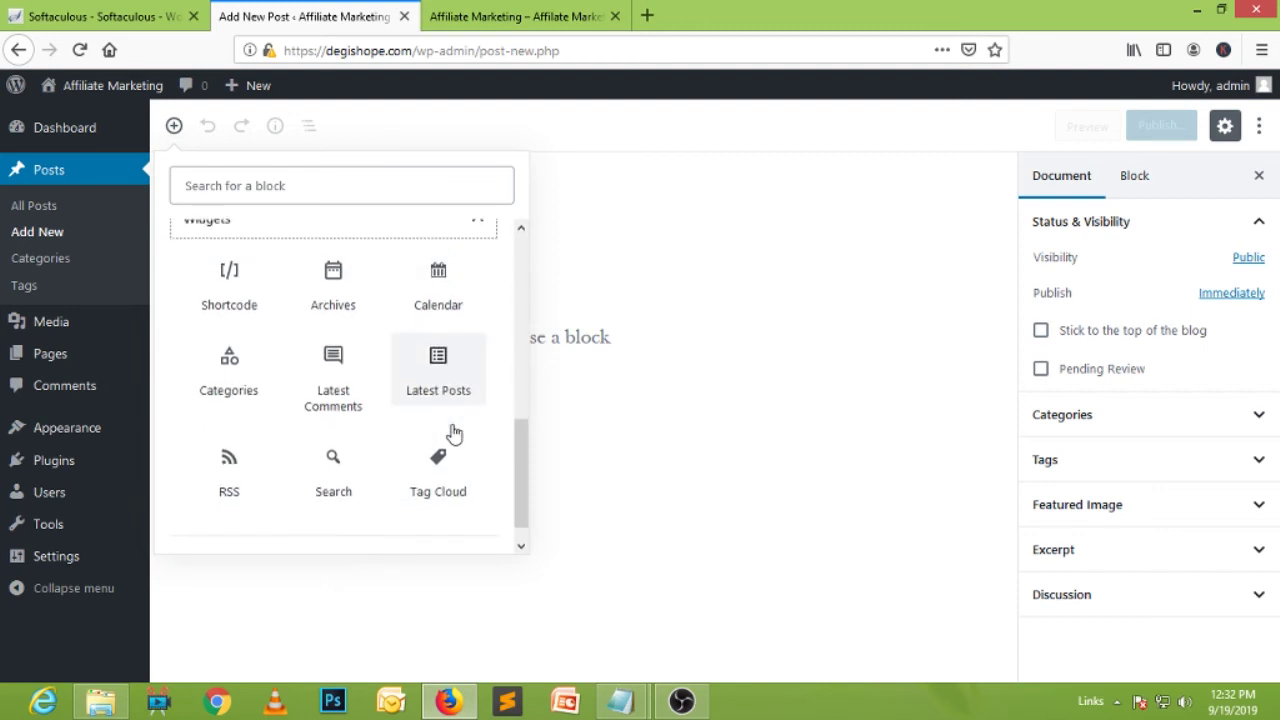
Reopen the Formatting and Common Blocks categories, then select the empty paragraph block.
scroll(451, 440, "down", 1)
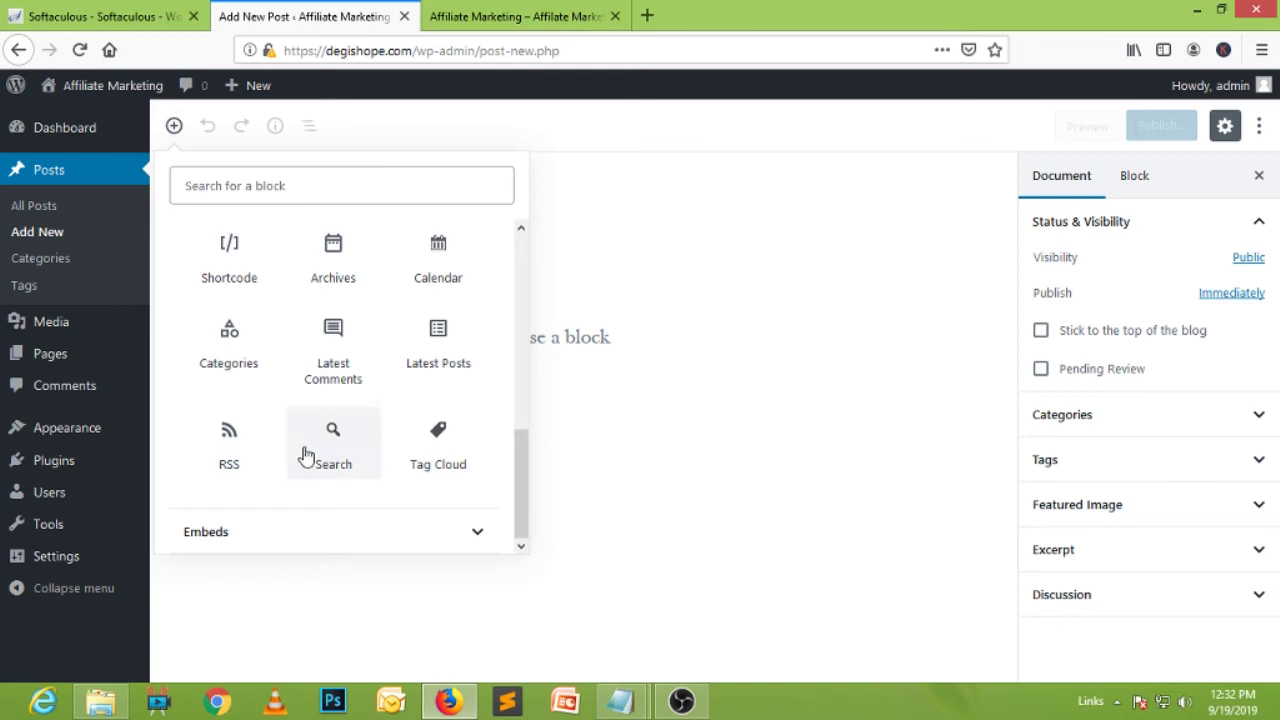
scroll(451, 444, "up", 3)
scroll(451, 444, "up", 5)
scroll(451, 444, "down", 5)
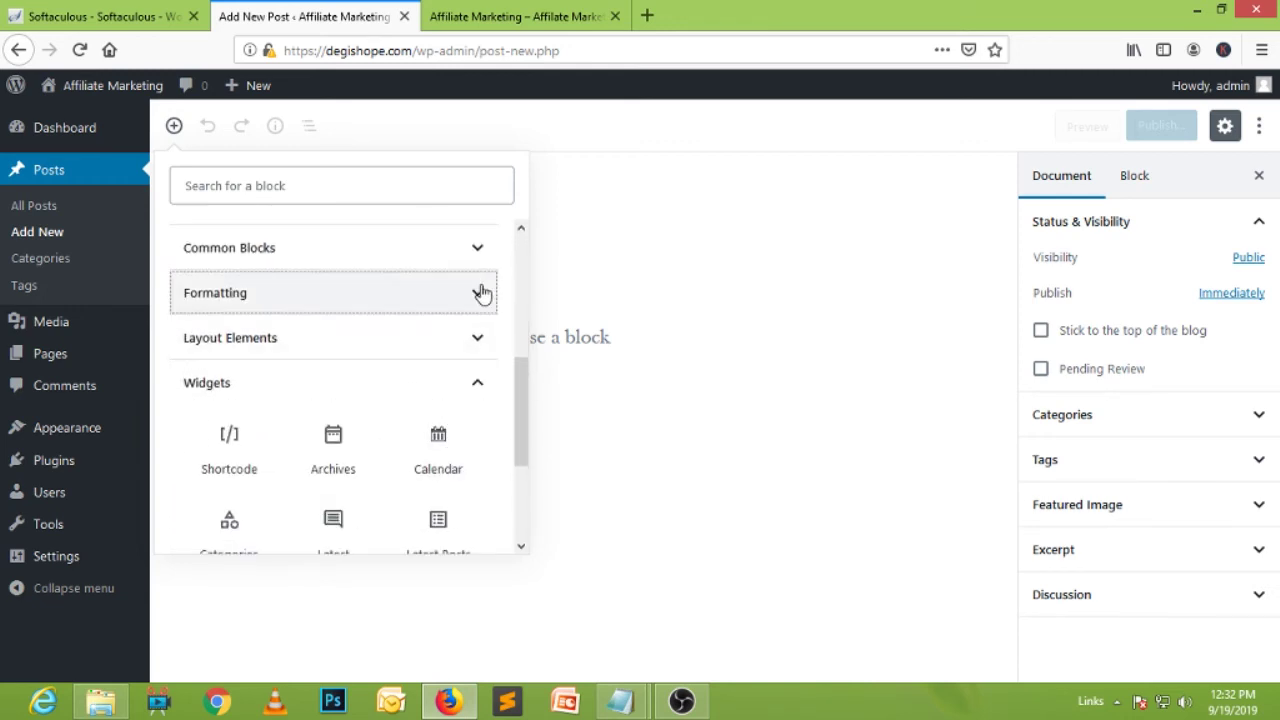
left_click(476, 290)
scroll(466, 349, "up", 2)
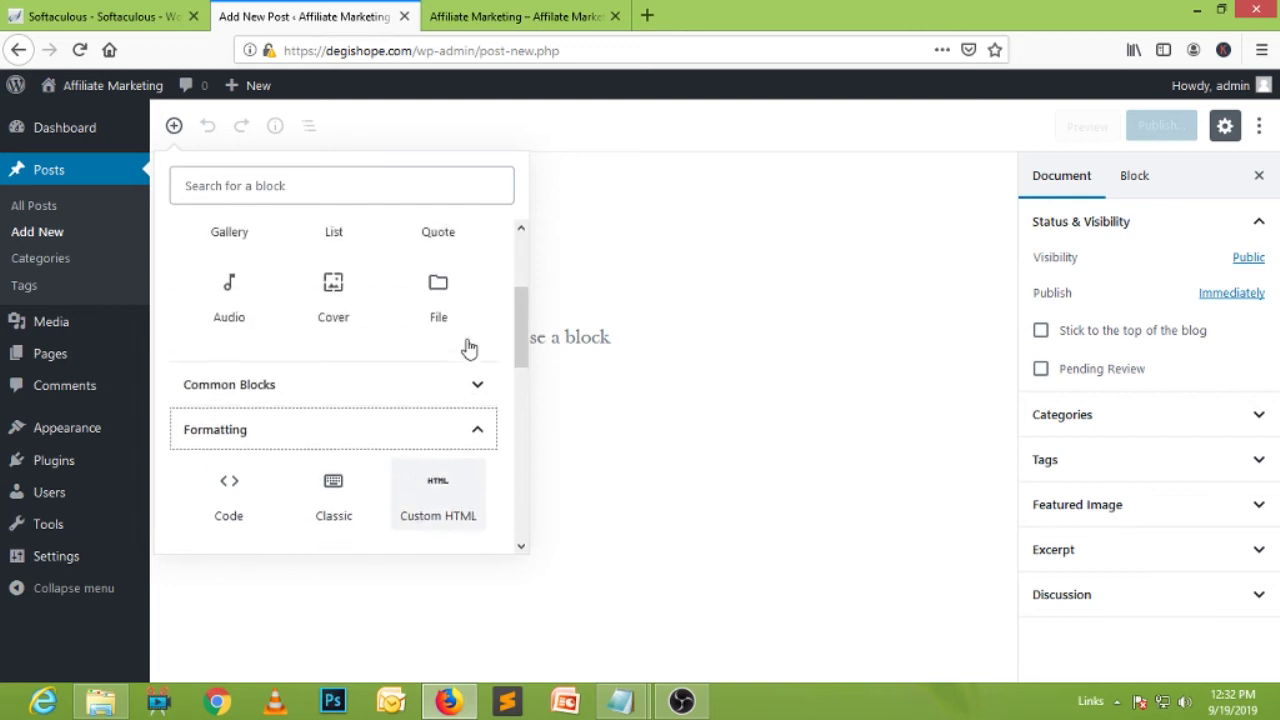
left_click(475, 405)
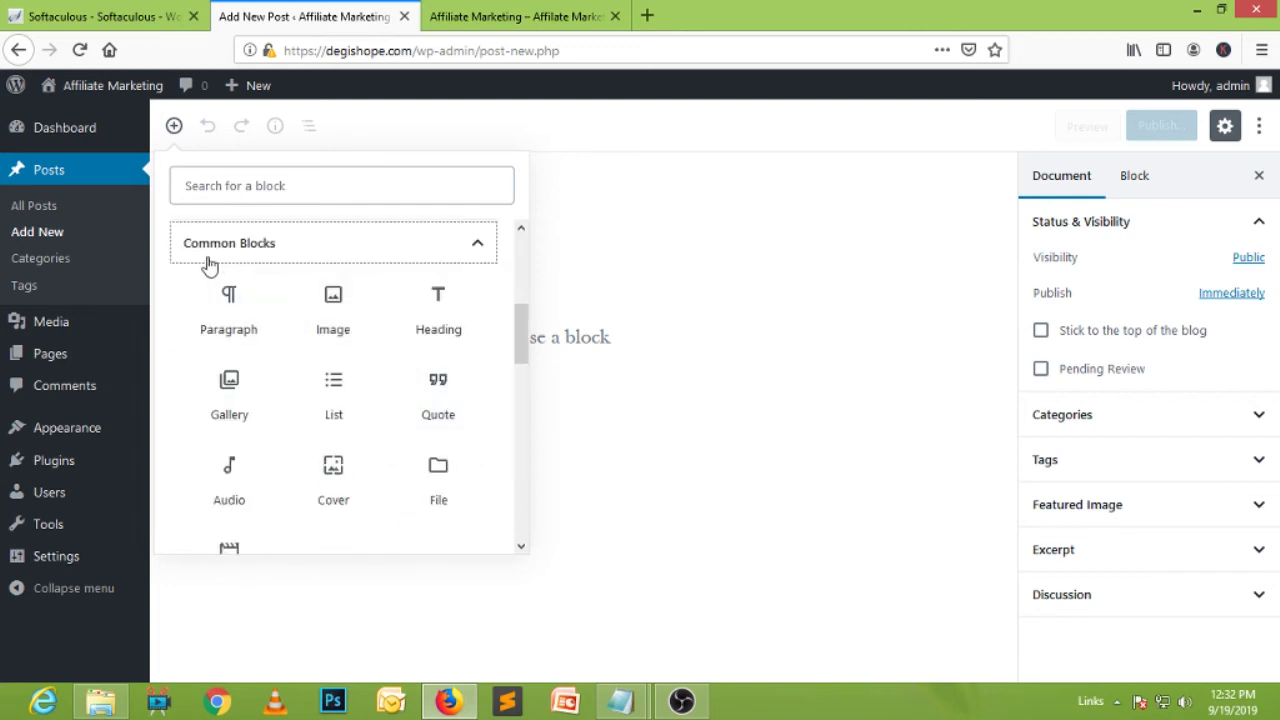
scroll(477, 398, "down", 3)
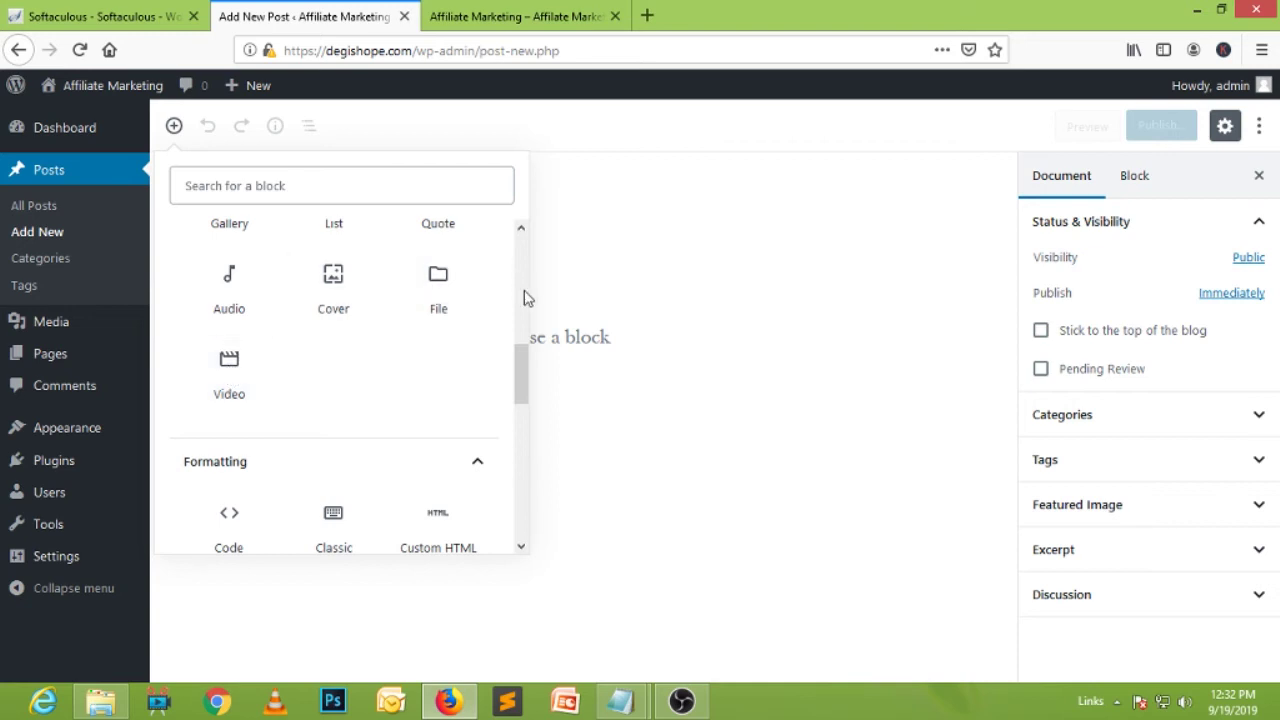
left_click(600, 335)
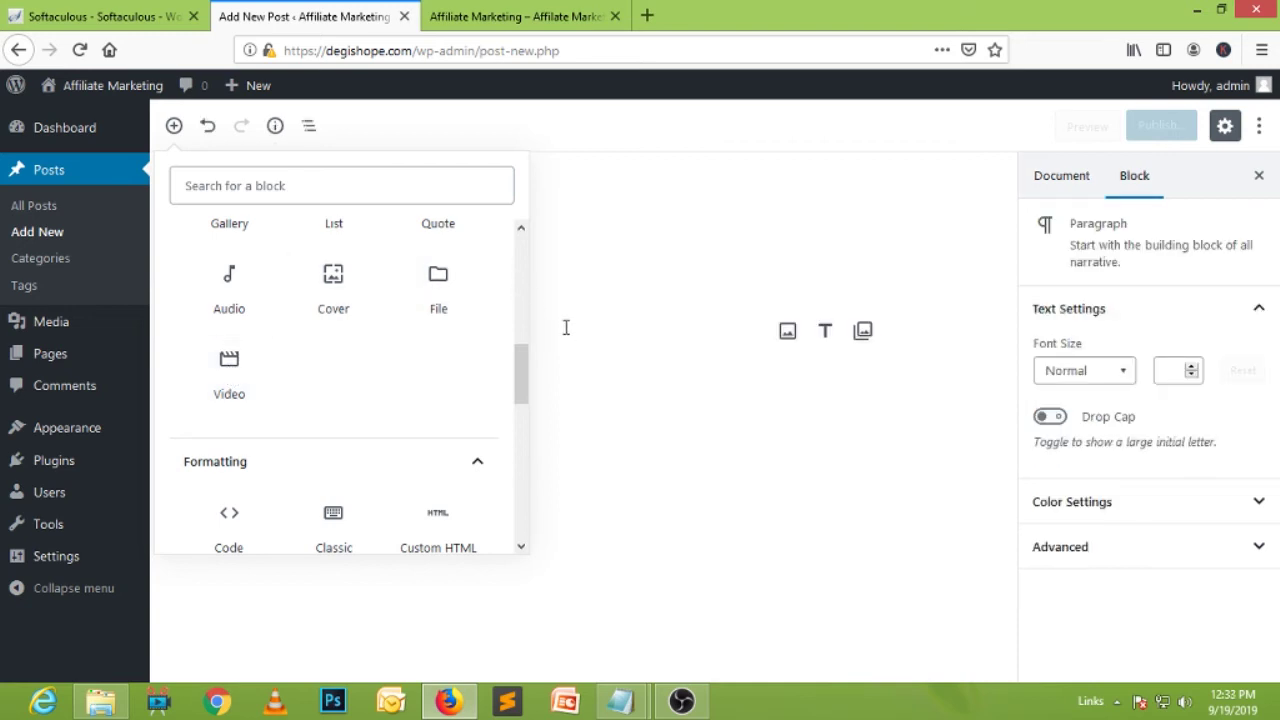
Title the post 'Test', add body text, and publish it.
left_click(173, 126)
left_click(400, 258)
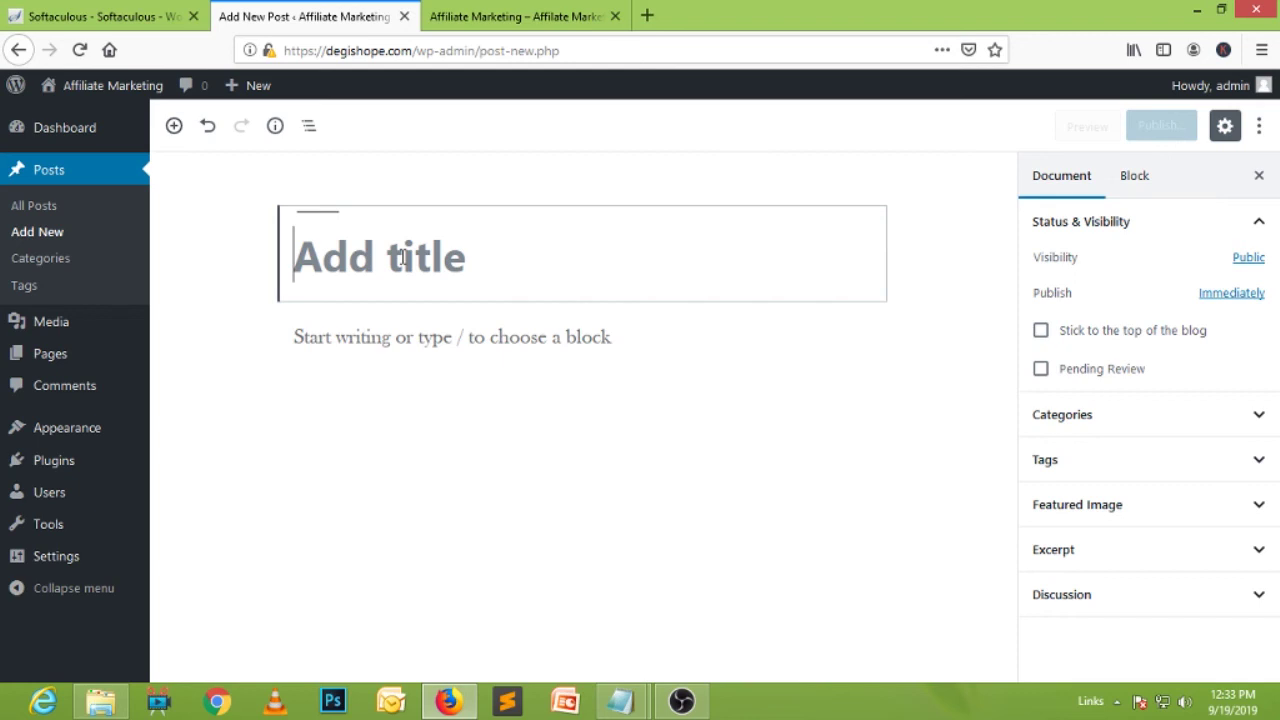
type("Test")
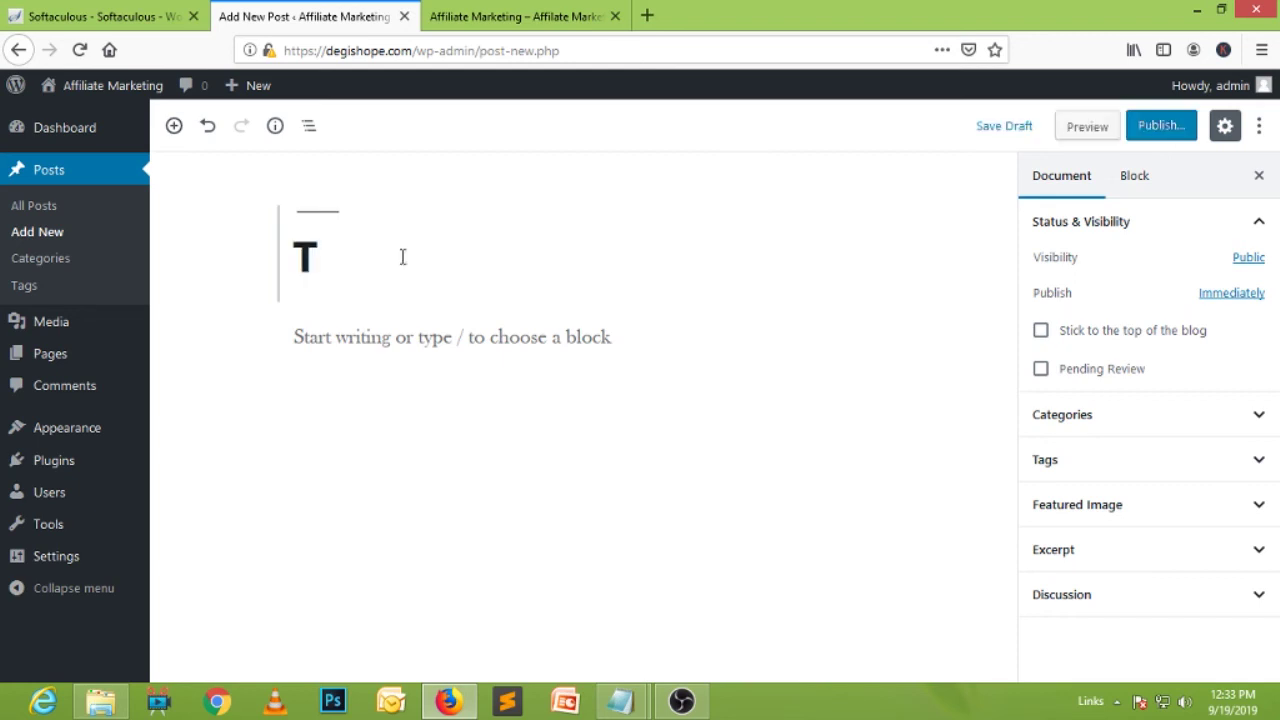
left_click(450, 340)
type("Test")
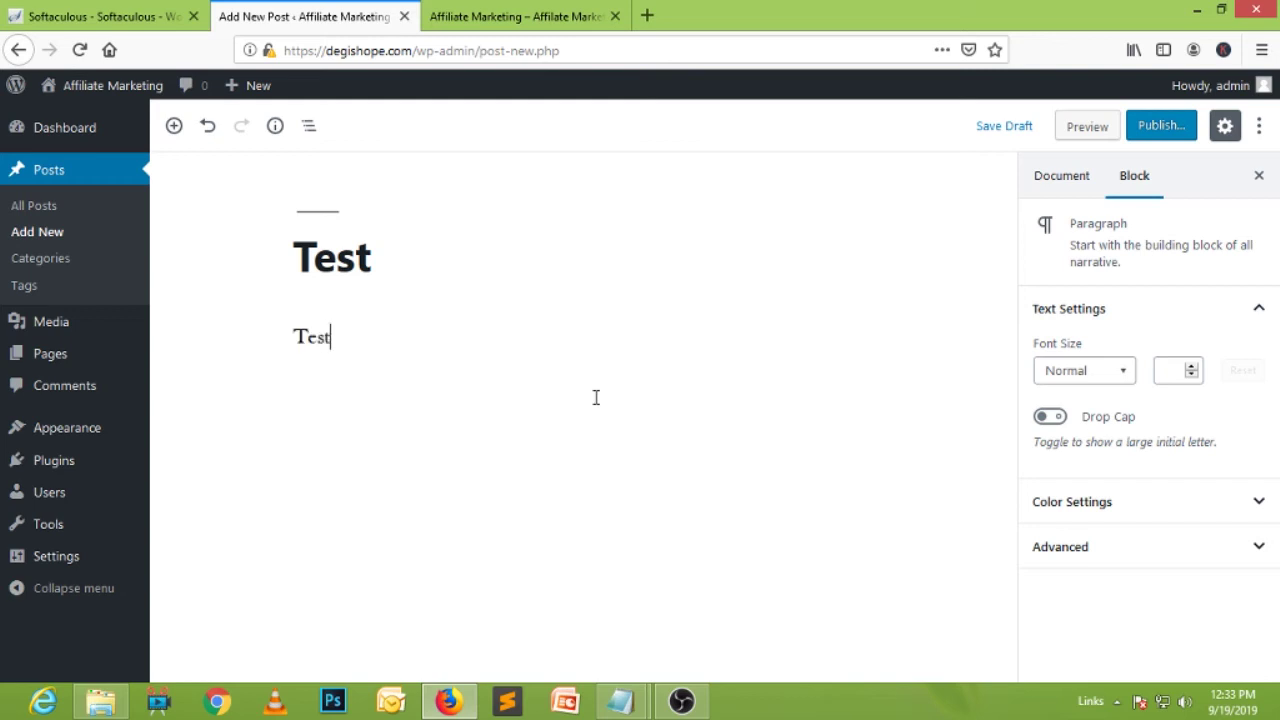
left_click(1161, 125)
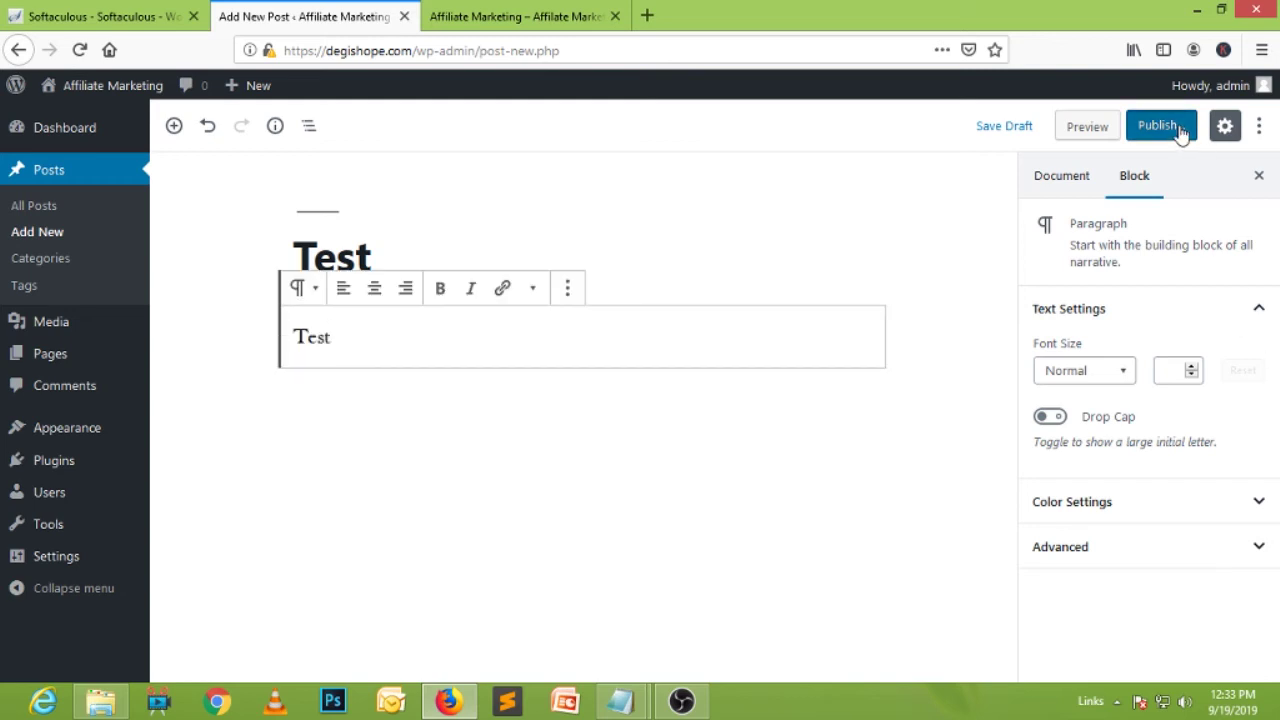
left_click(1188, 135)
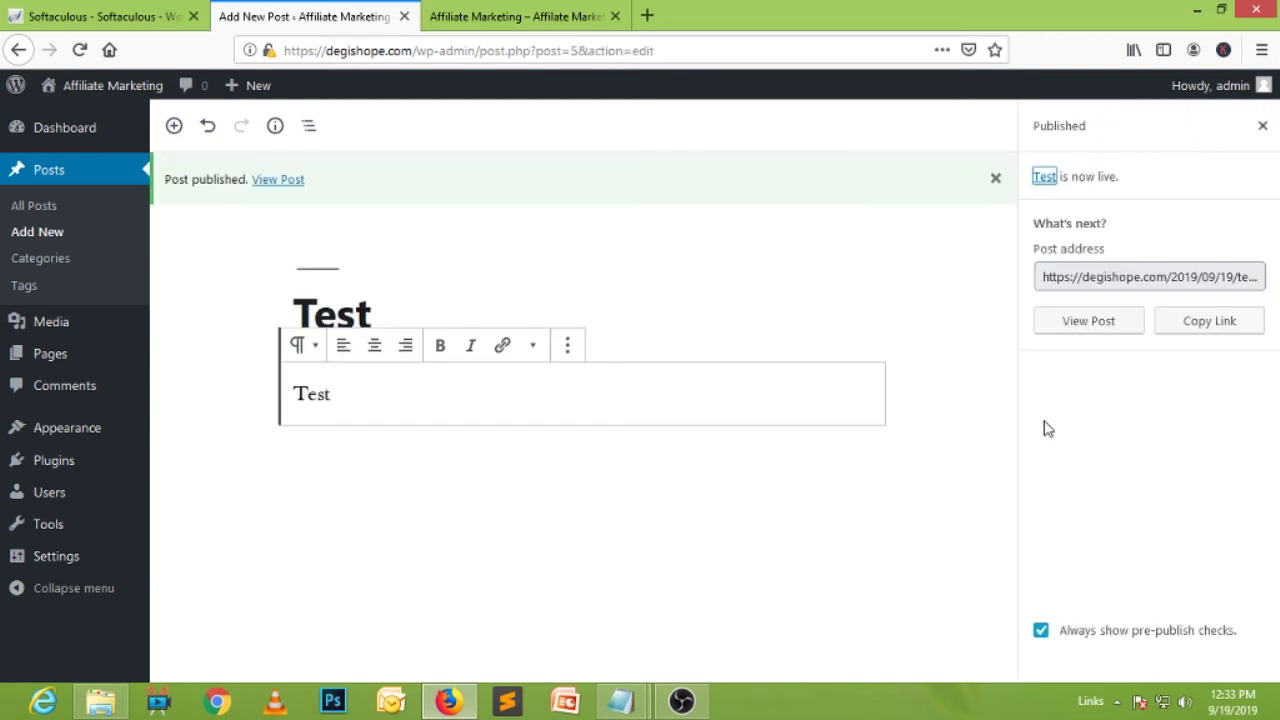
Reload the front page, view the Test post above Hello world!, then return to the editor.
left_click(546, 18)
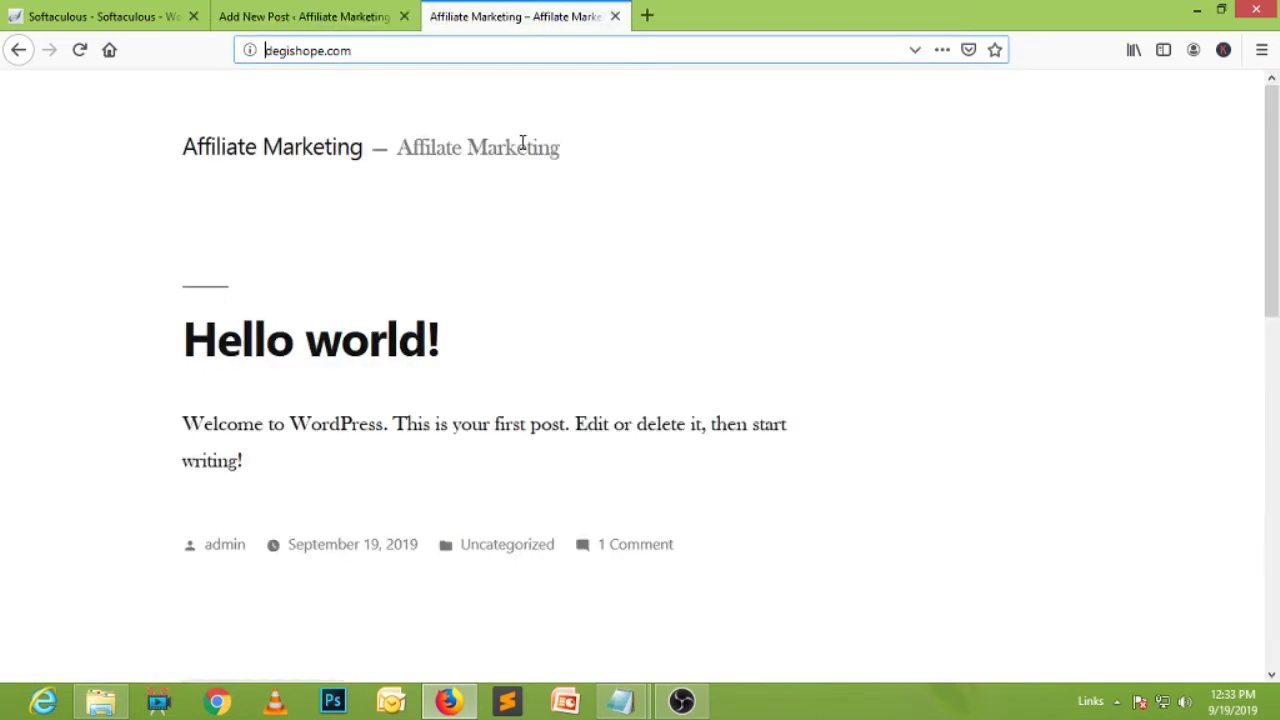
left_click(80, 50)
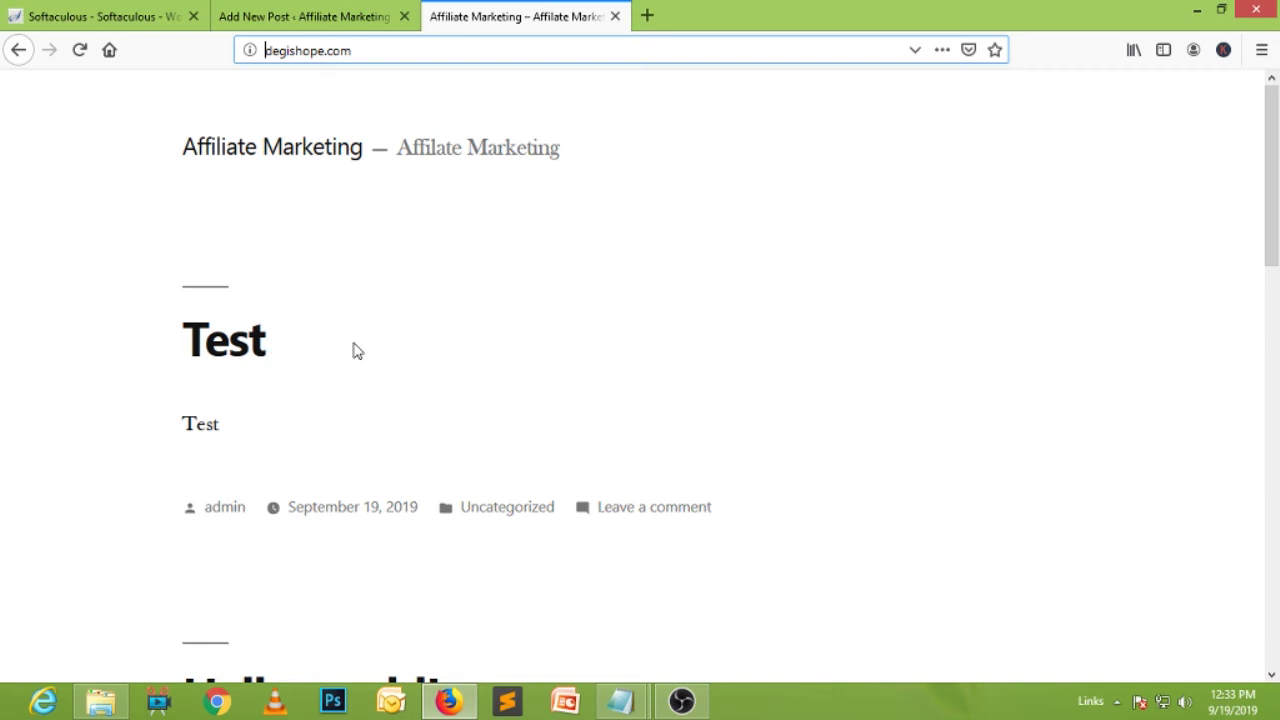
left_click(195, 342)
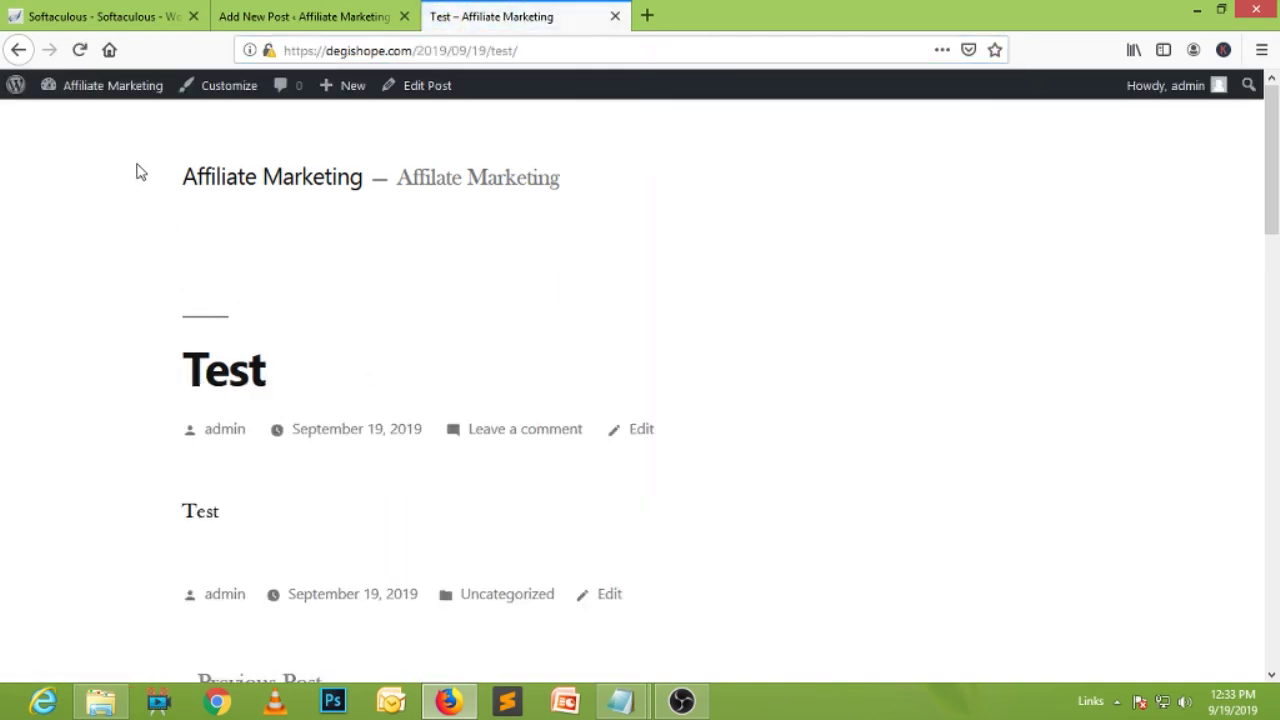
left_click(289, 189)
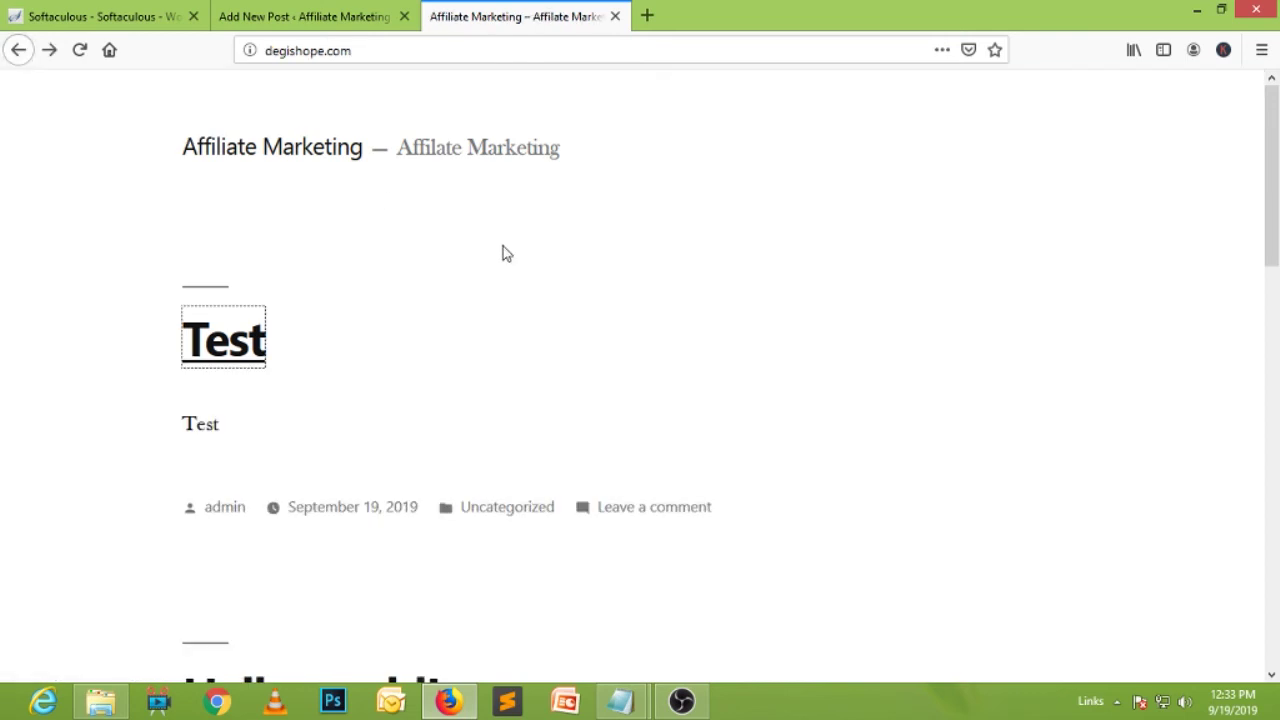
scroll(503, 250, "down", 5)
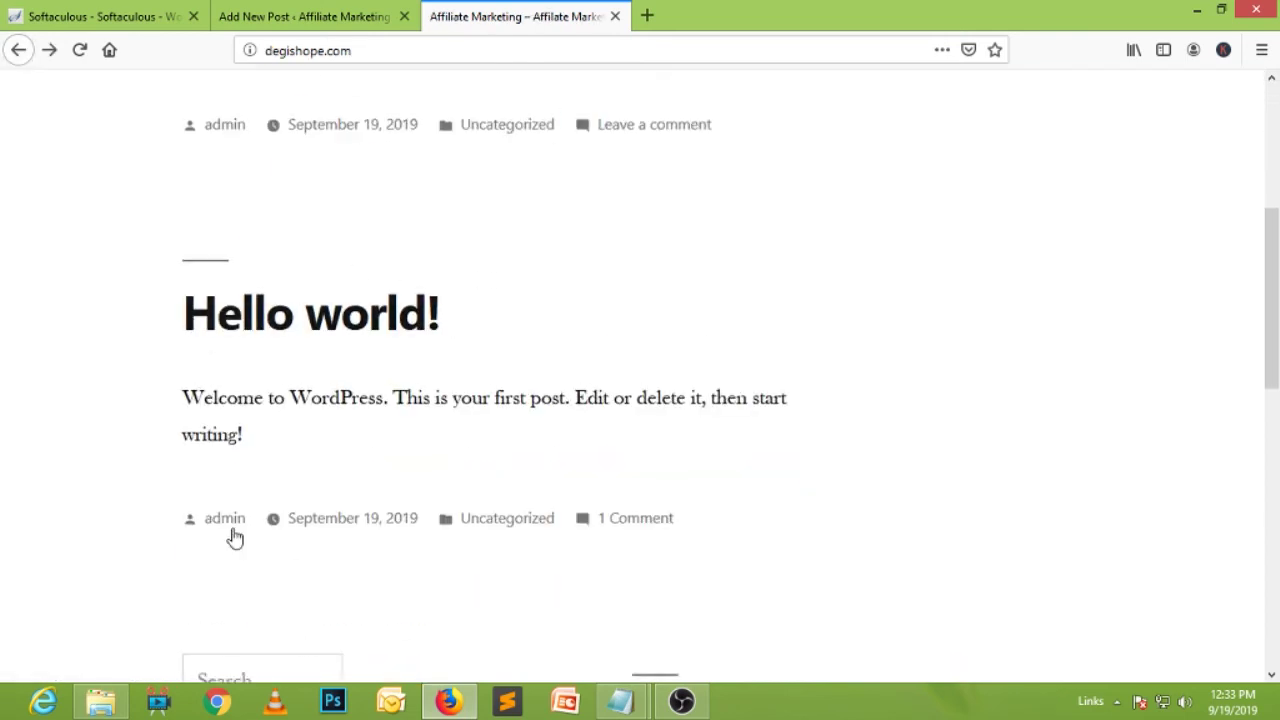
scroll(603, 434, "up", 3)
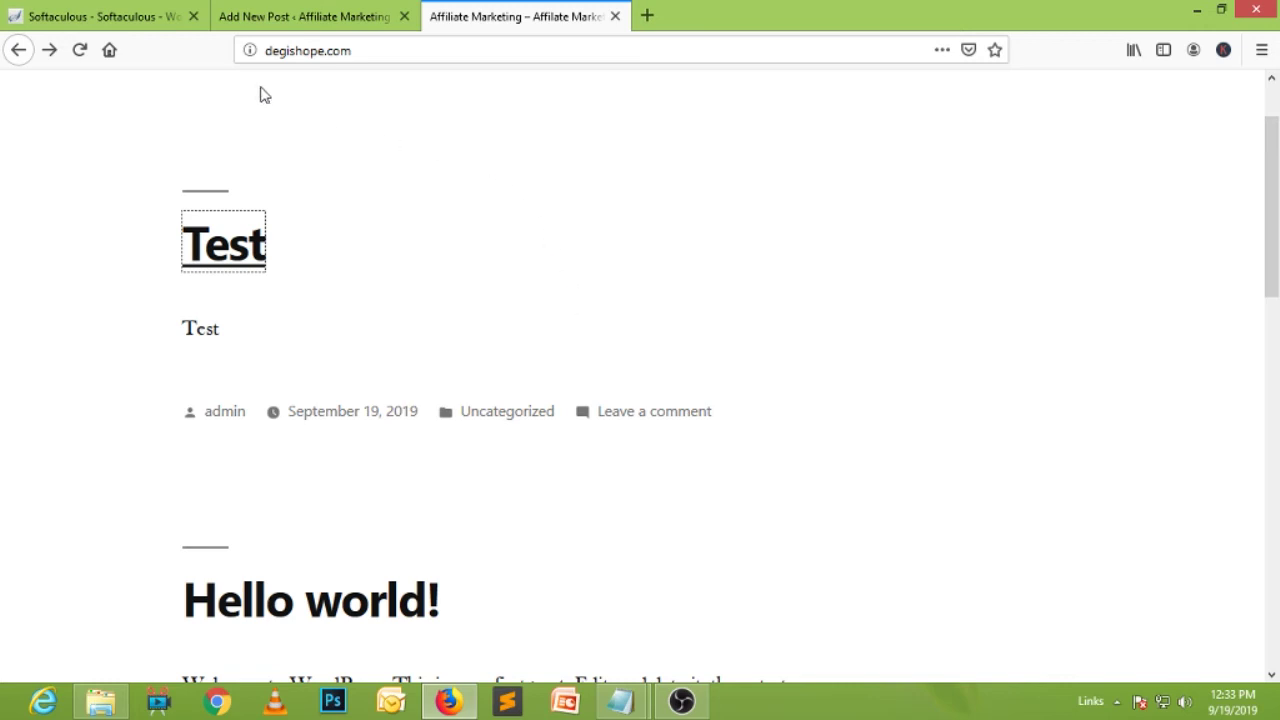
left_click(299, 16)
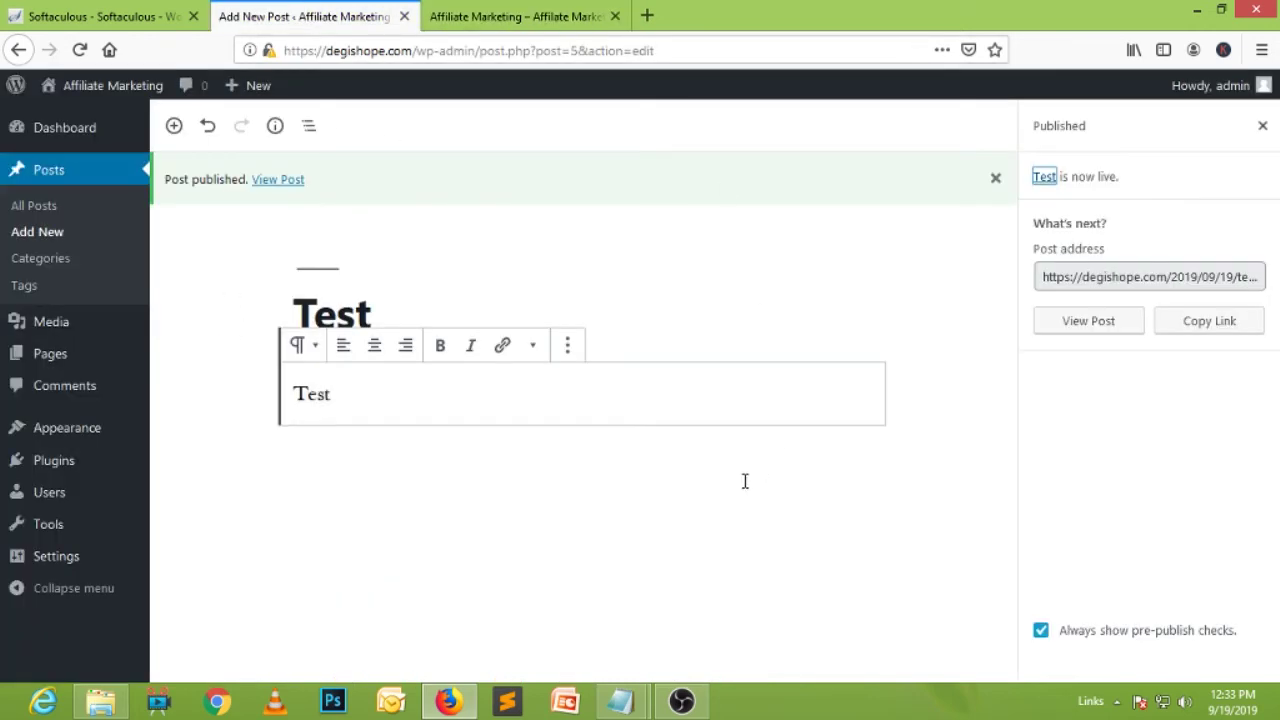
Add an Image block with the uploaded 300-x-250-banner.gif CCNA banner.
left_click(174, 126)
left_click(338, 335)
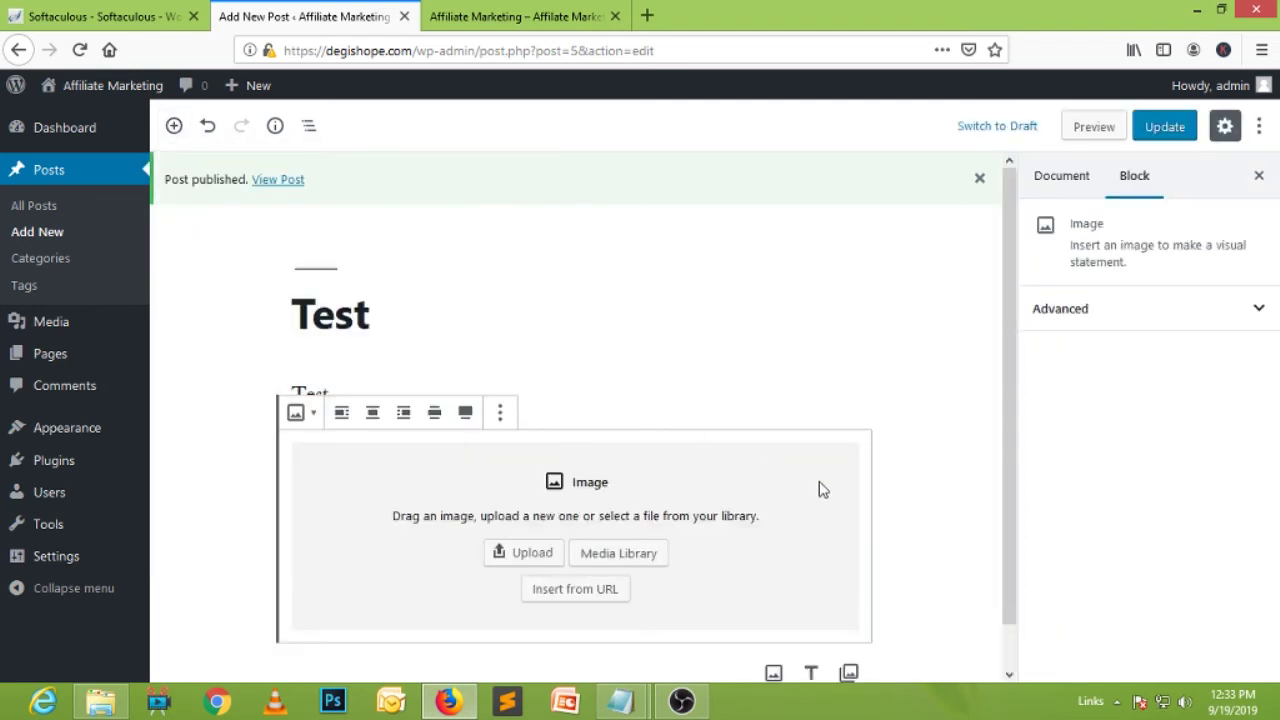
scroll(650, 540, "down", 1)
left_click(525, 507)
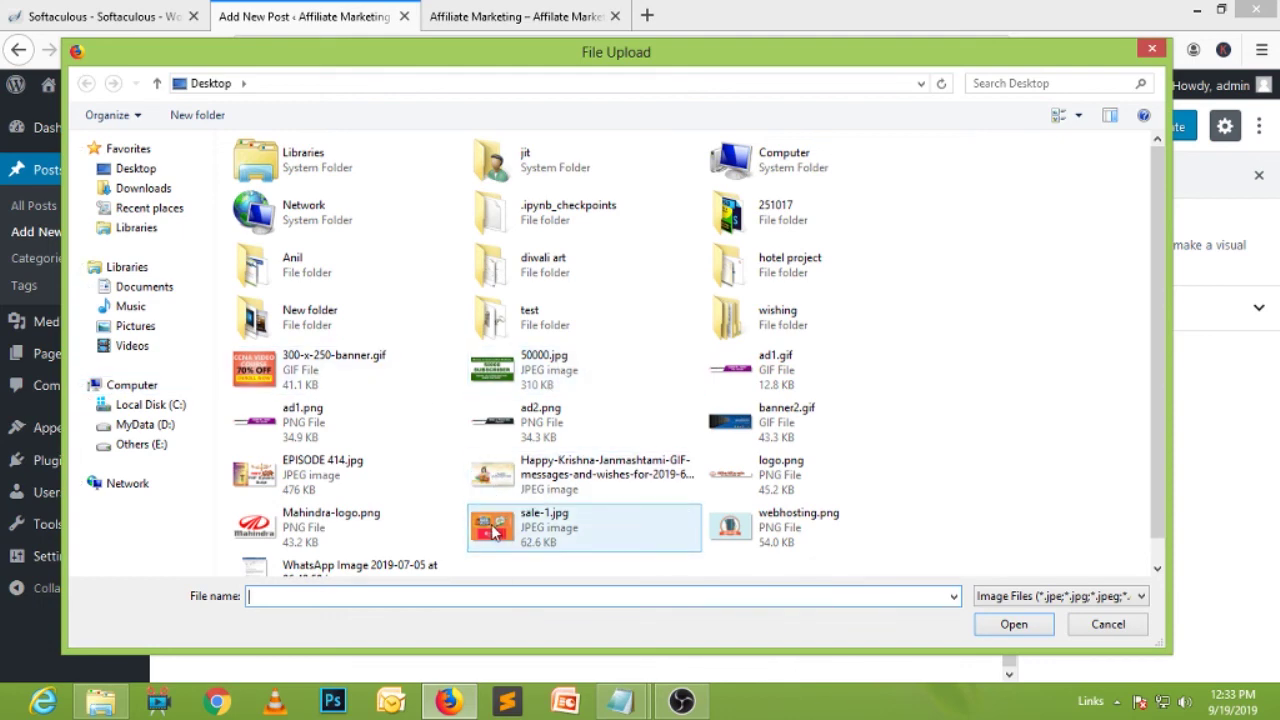
left_click(255, 370)
left_click(1014, 624)
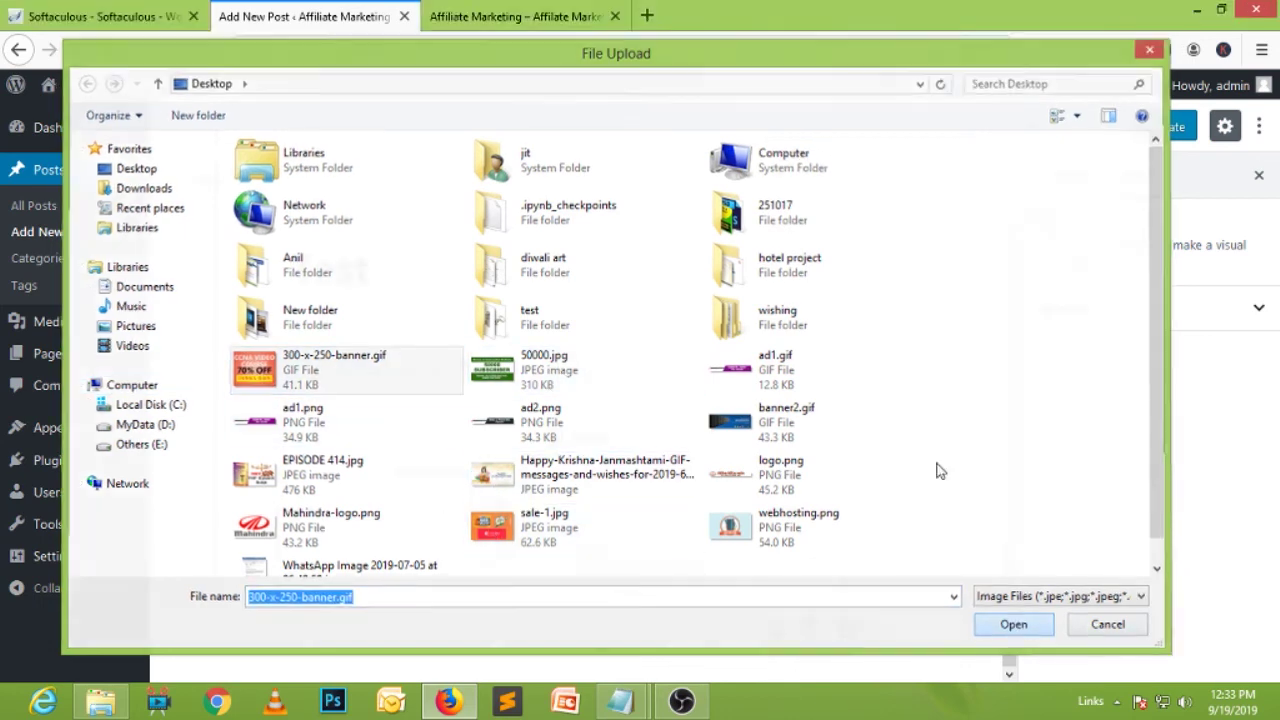
Update the published Test post and view the site's front page.
scroll(848, 345, "down", 3)
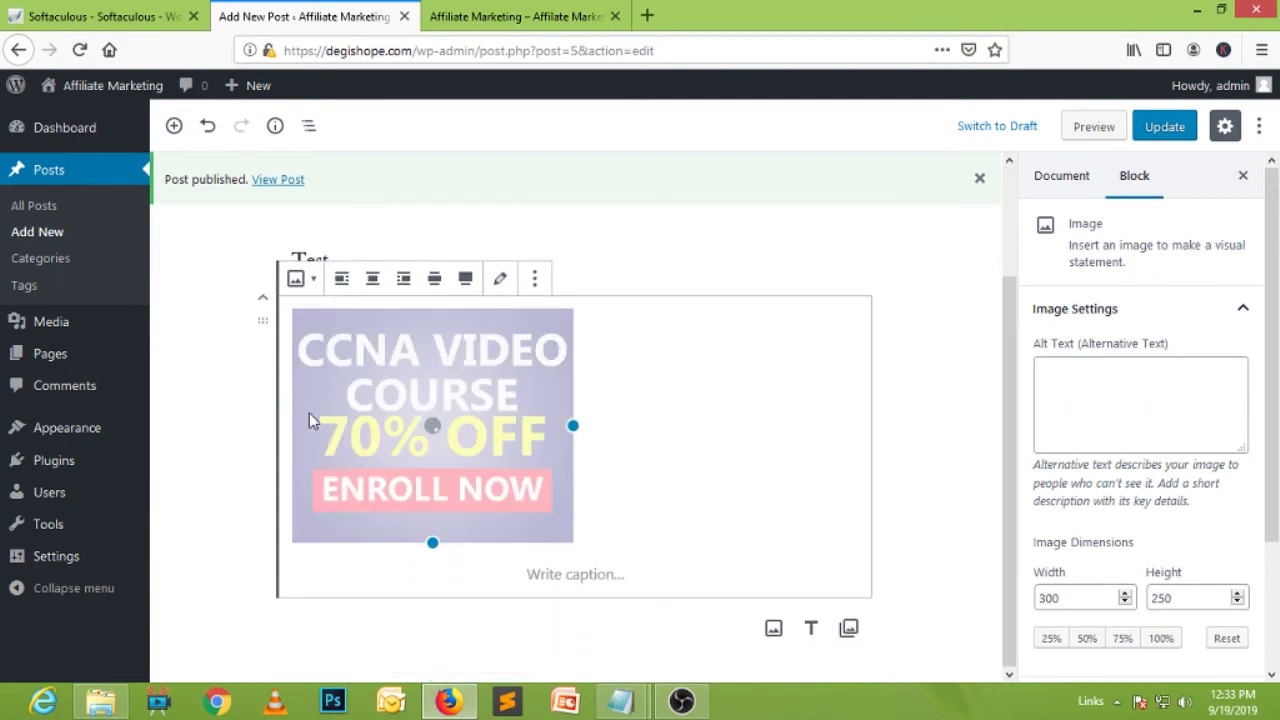
scroll(831, 371, "down", 3)
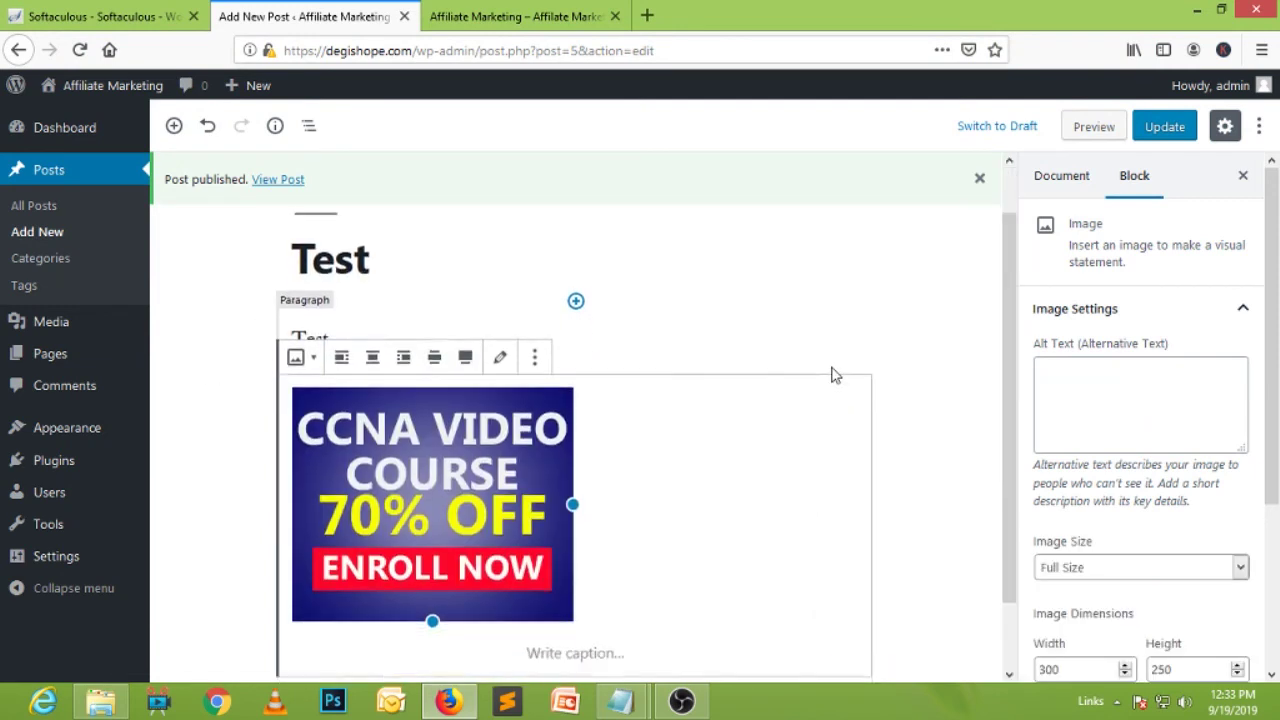
left_click(1165, 127)
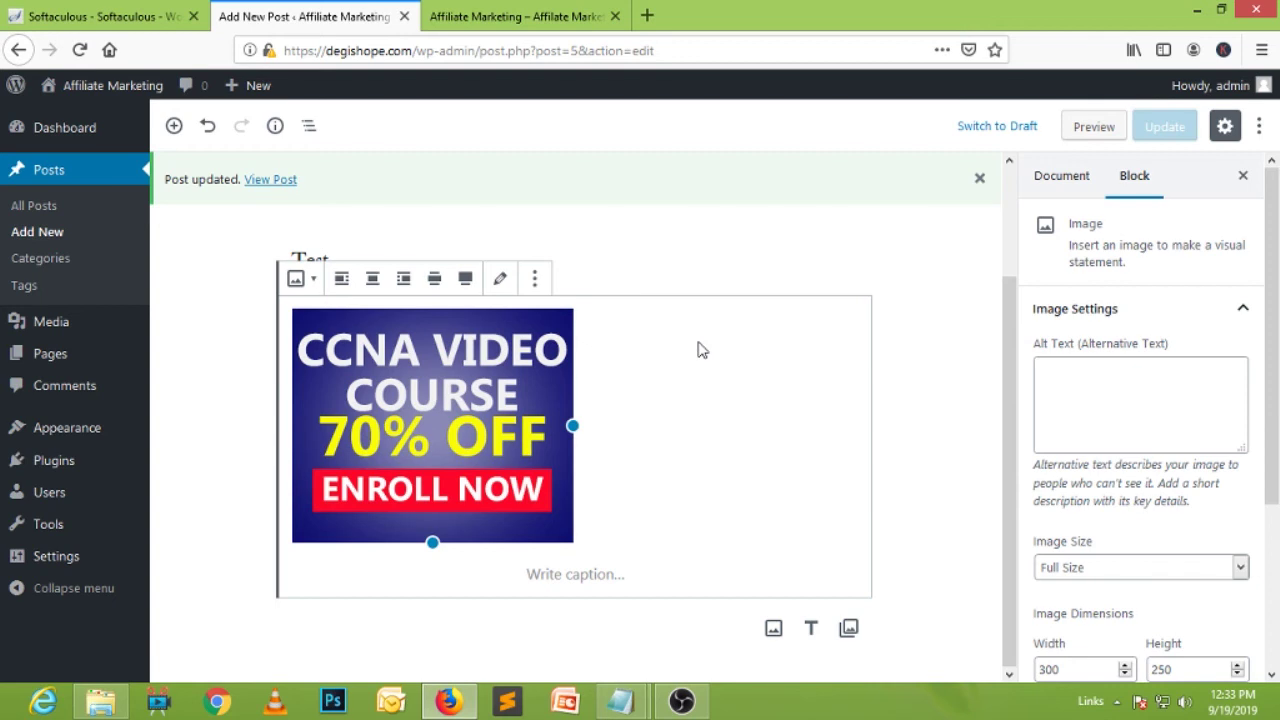
left_click(524, 17)
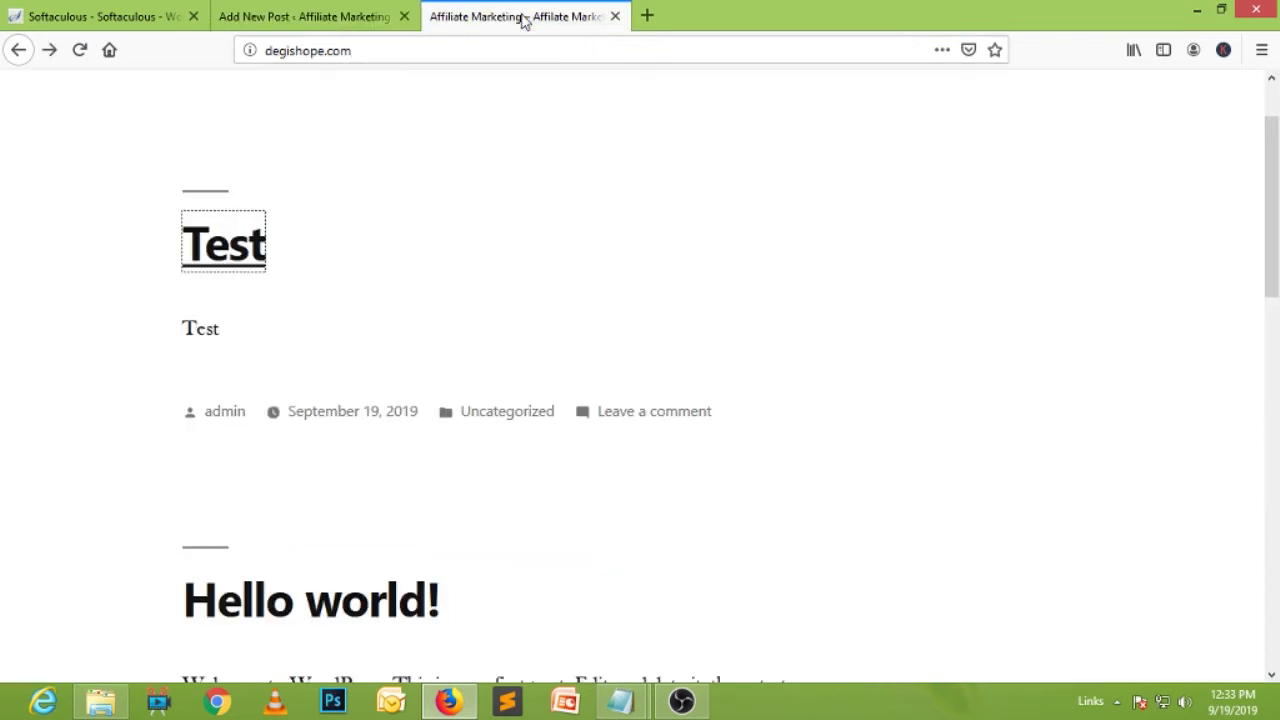
Reload the front page to check the CCNA banner, then dismiss the Post updated notice.
left_click(80, 49)
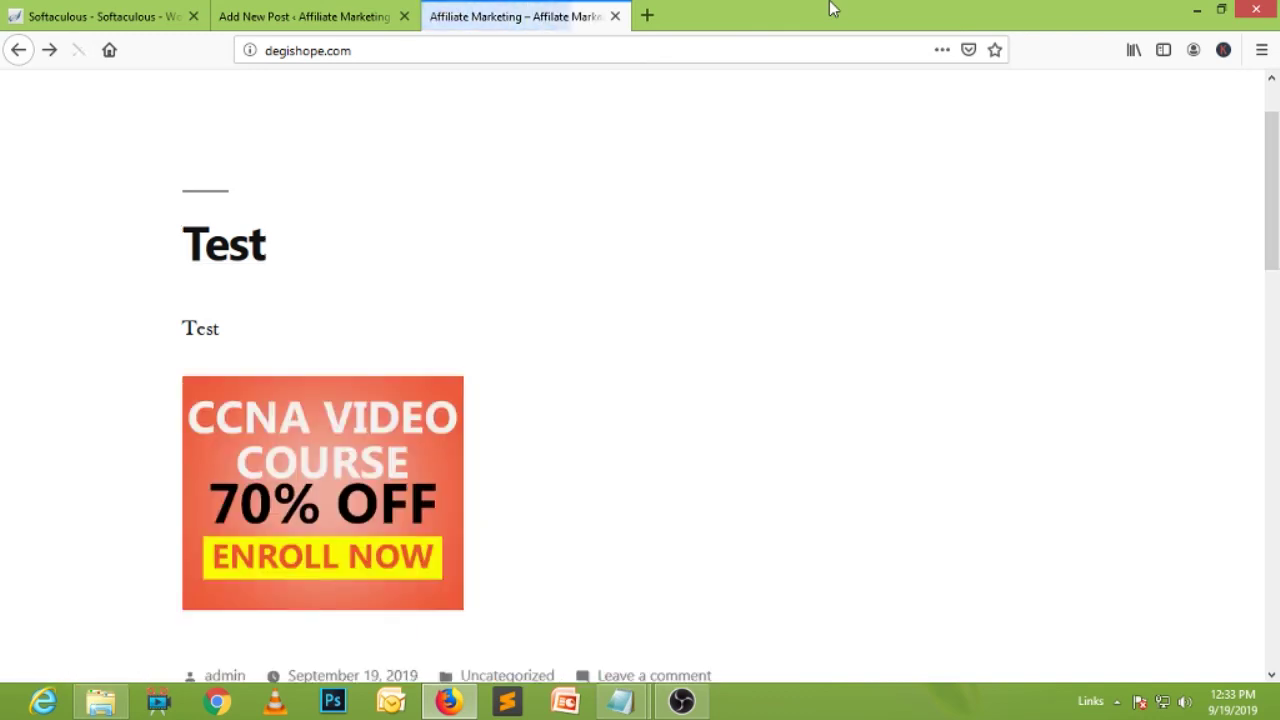
scroll(646, 297, "down", 3)
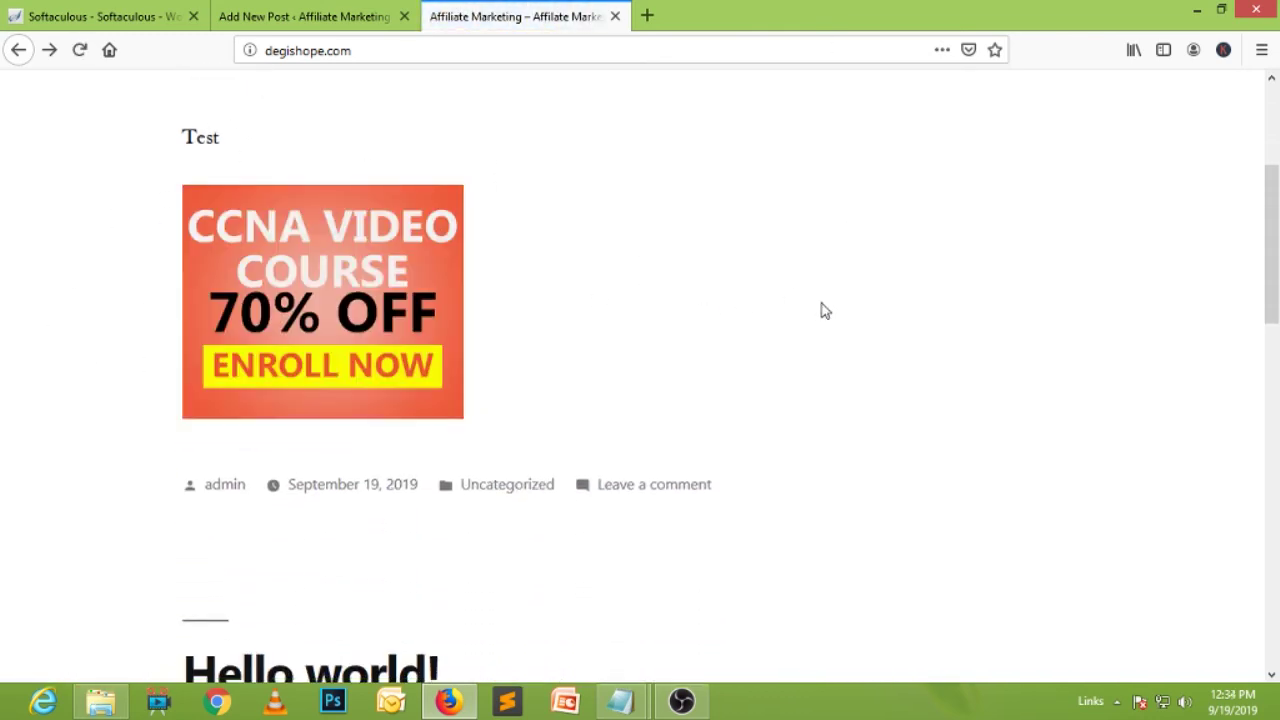
scroll(823, 310, "up", 3)
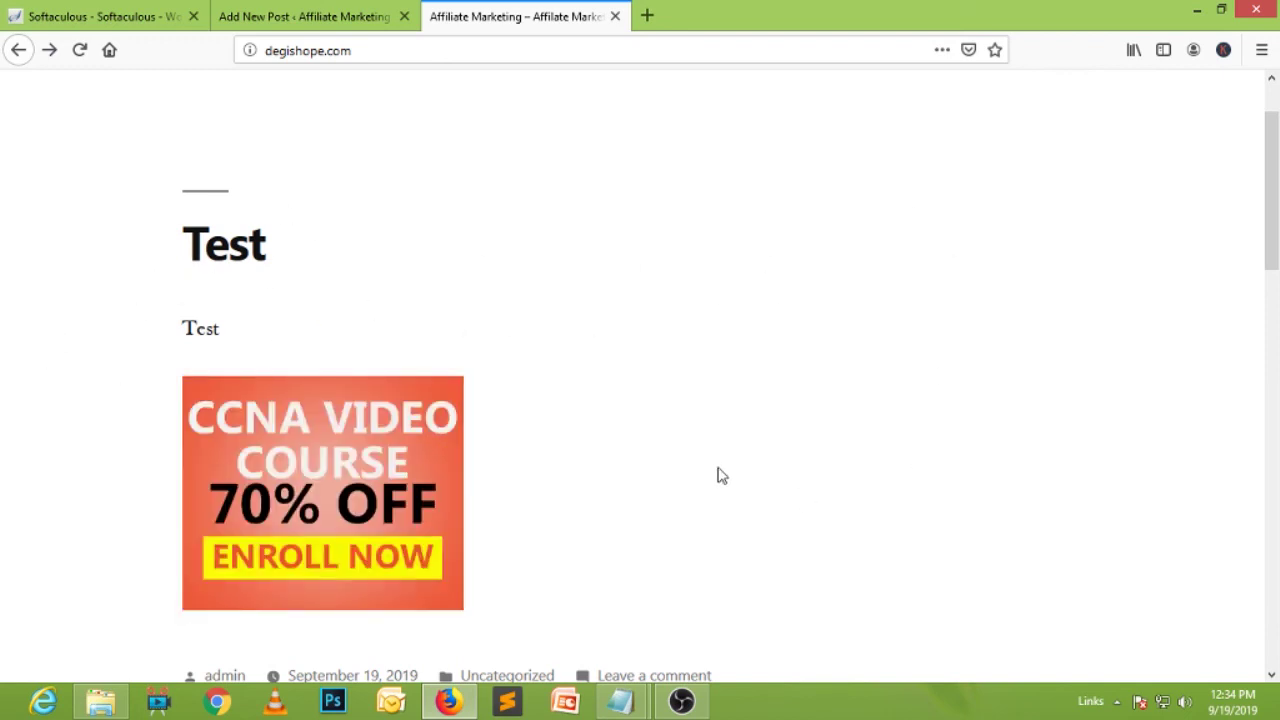
scroll(648, 418, "down", 3)
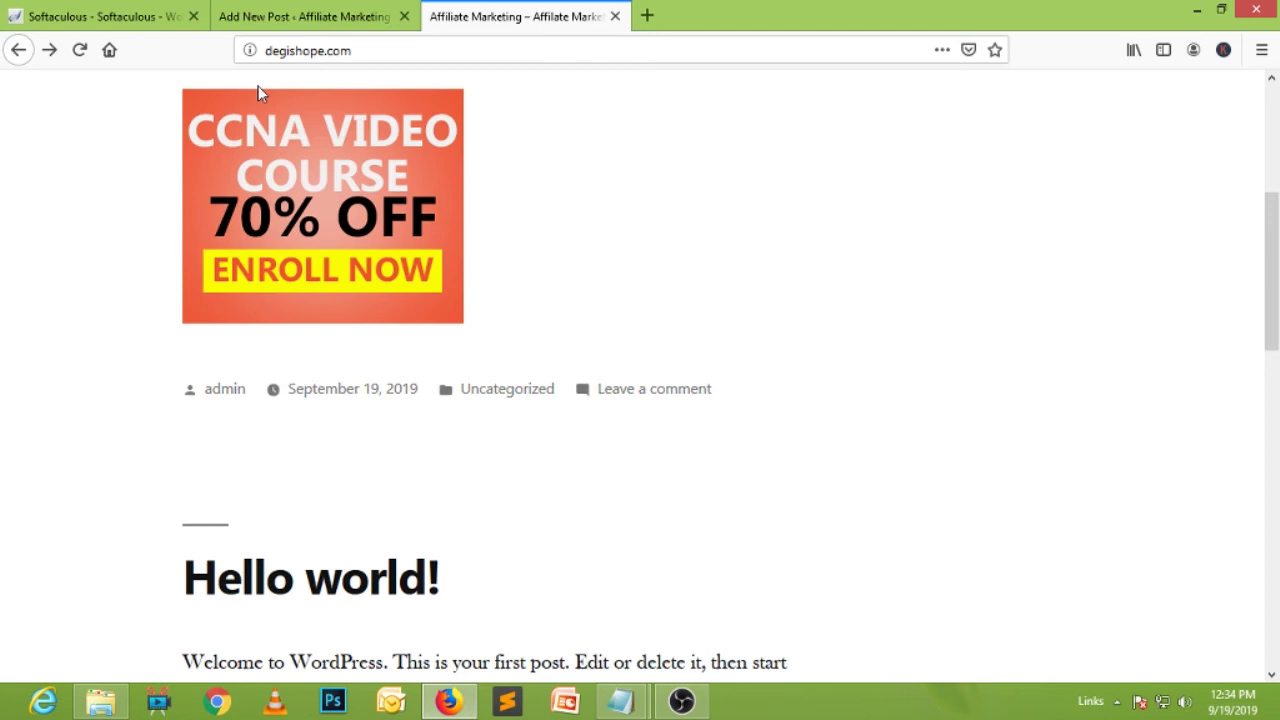
scroll(728, 314, "down", 5)
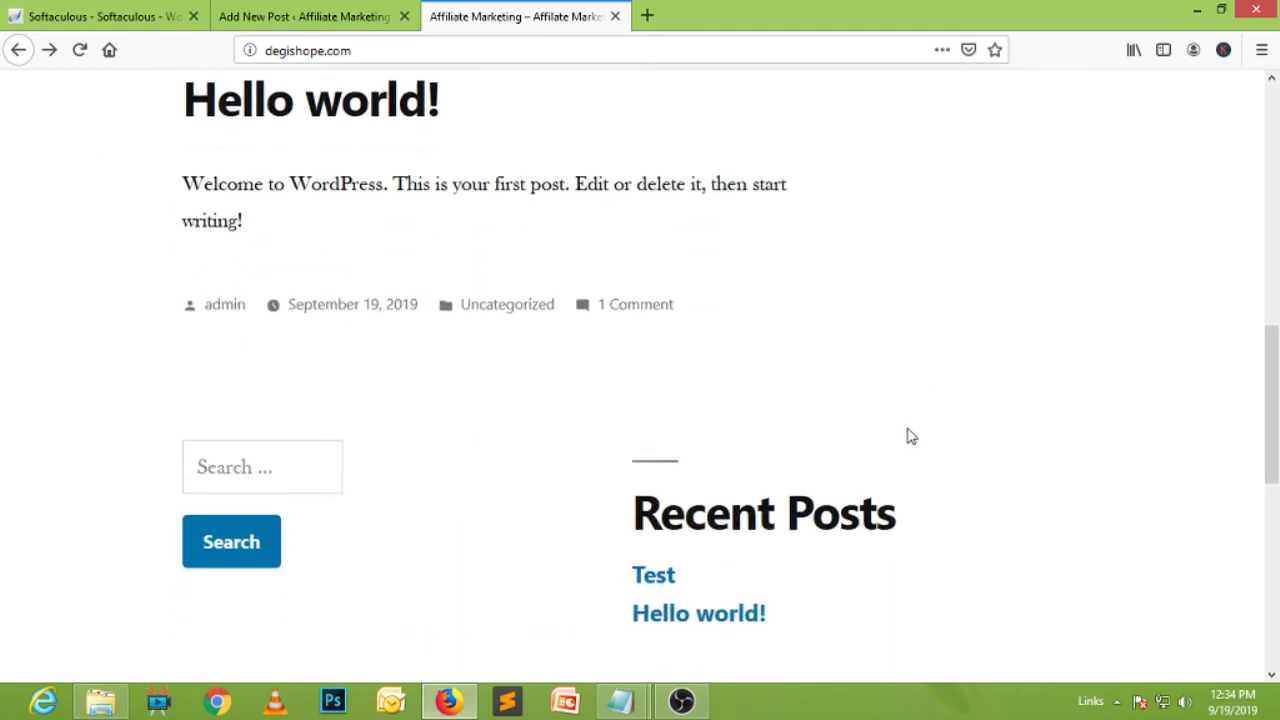
scroll(909, 433, "up", 9)
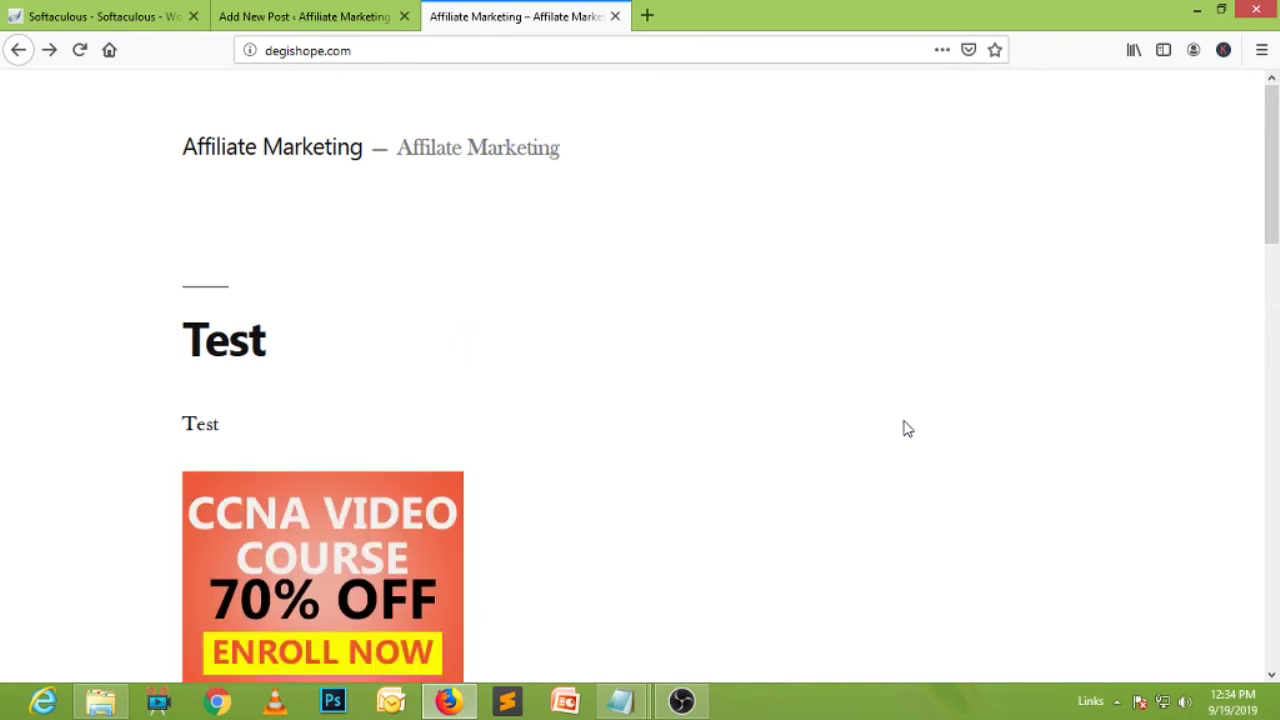
scroll(907, 429, "down", 6)
scroll(907, 429, "down", 5)
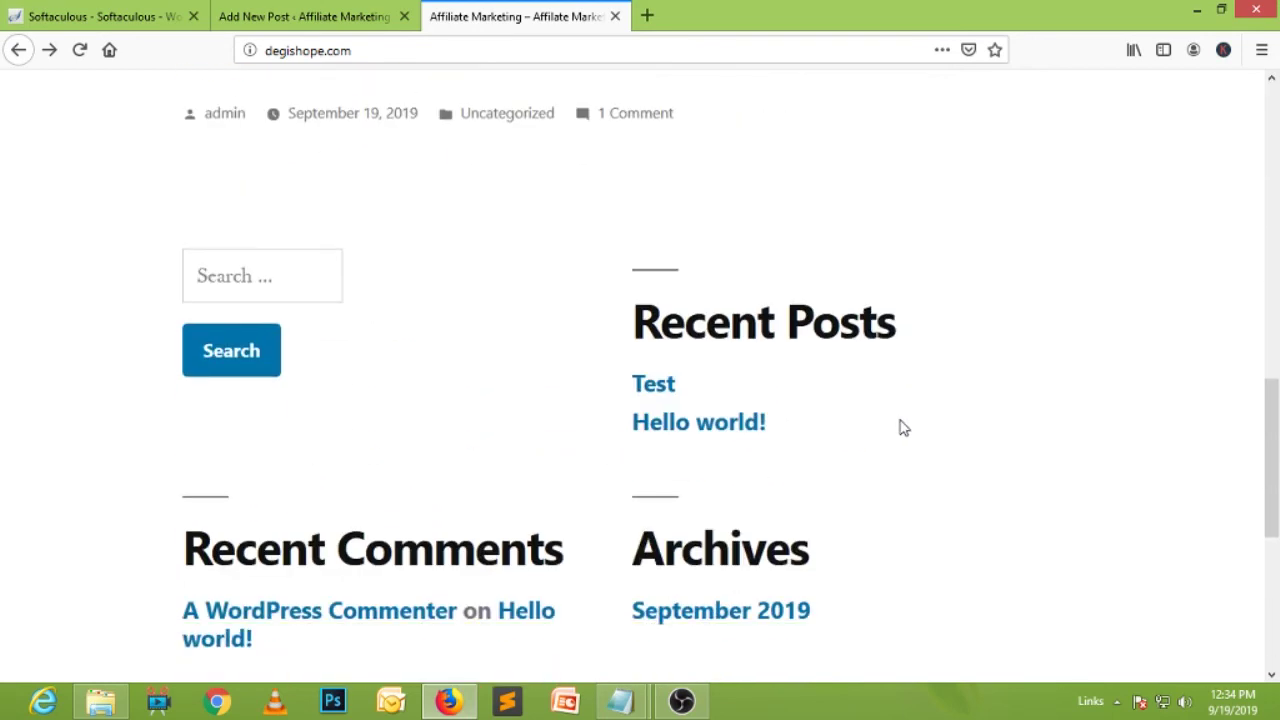
scroll(610, 305, "up", 10)
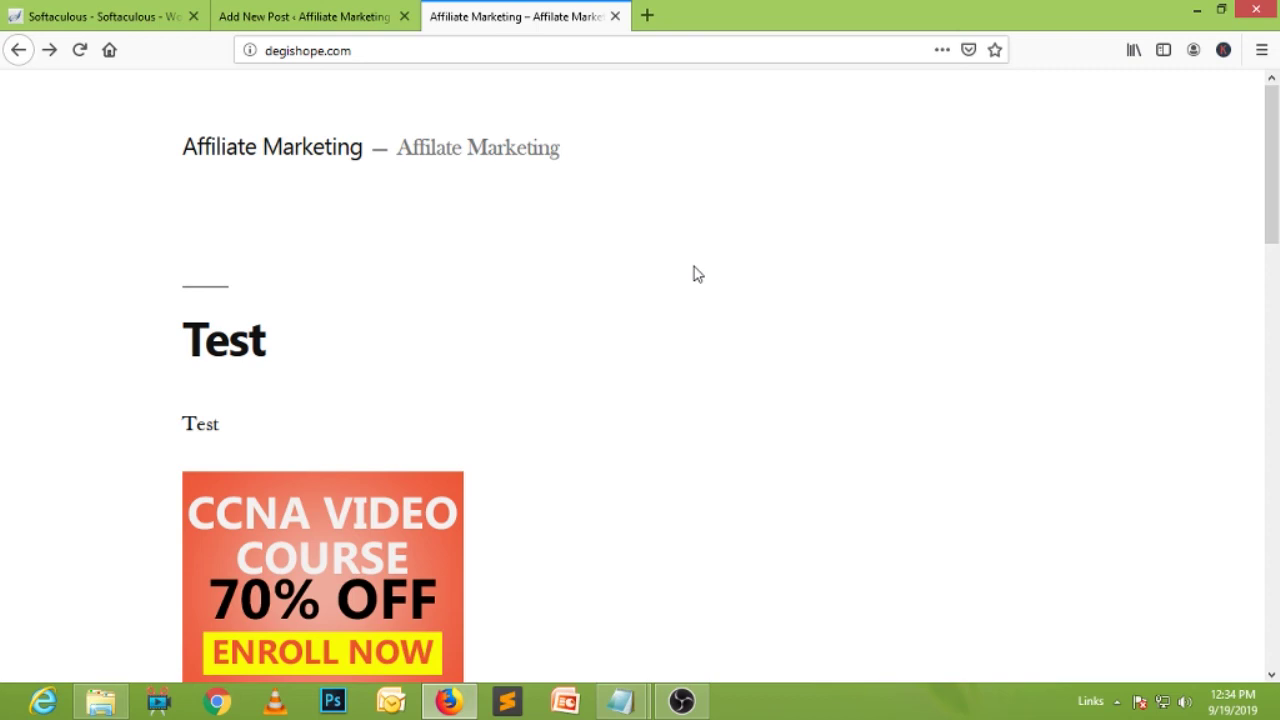
left_click(278, 9)
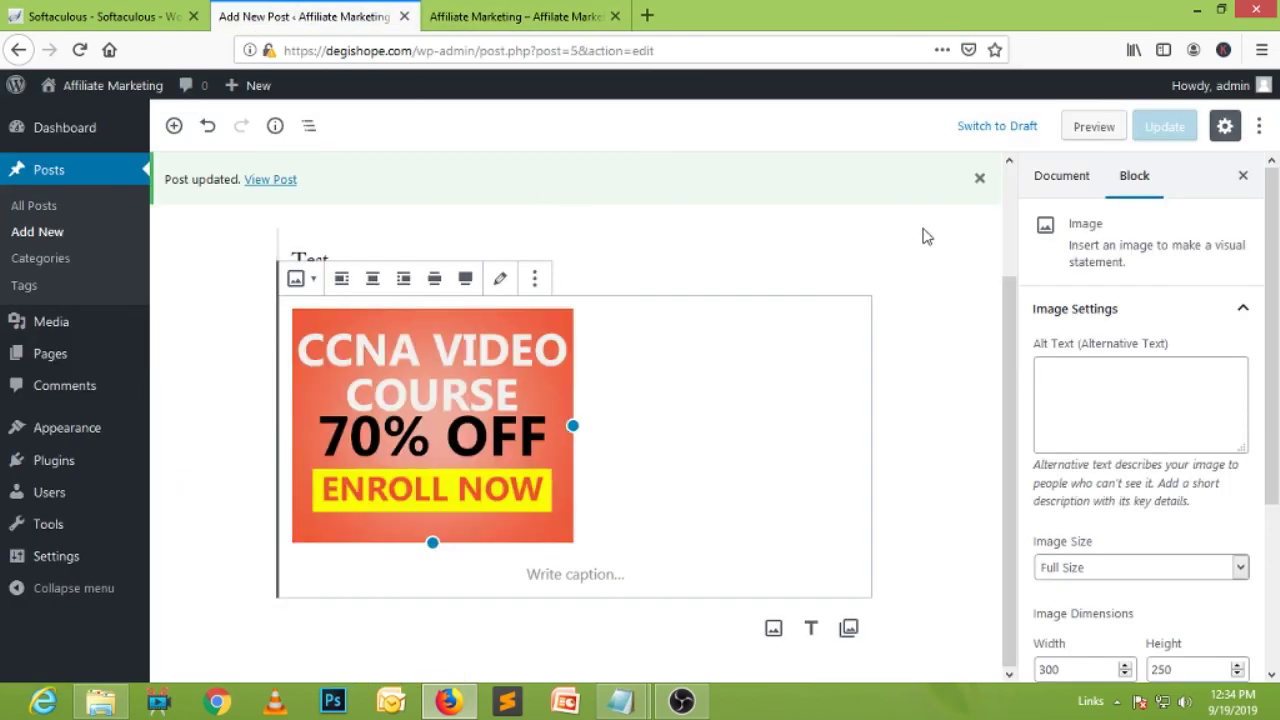
left_click(980, 176)
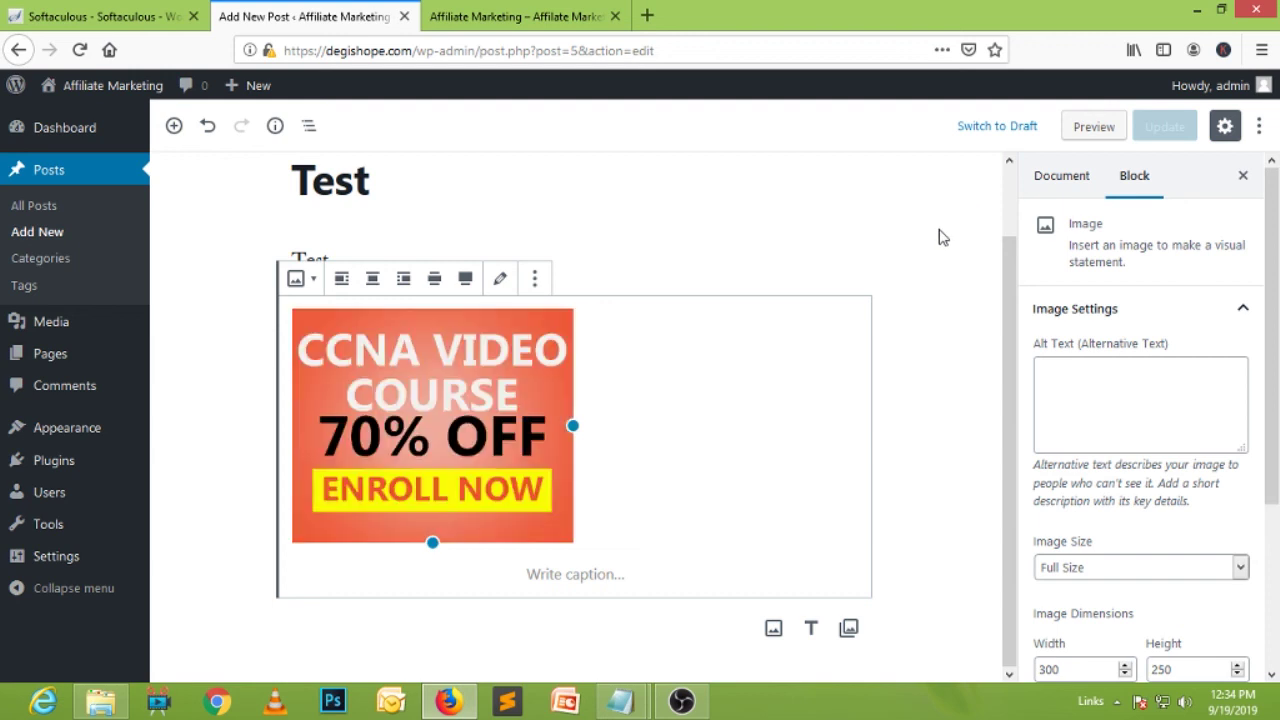